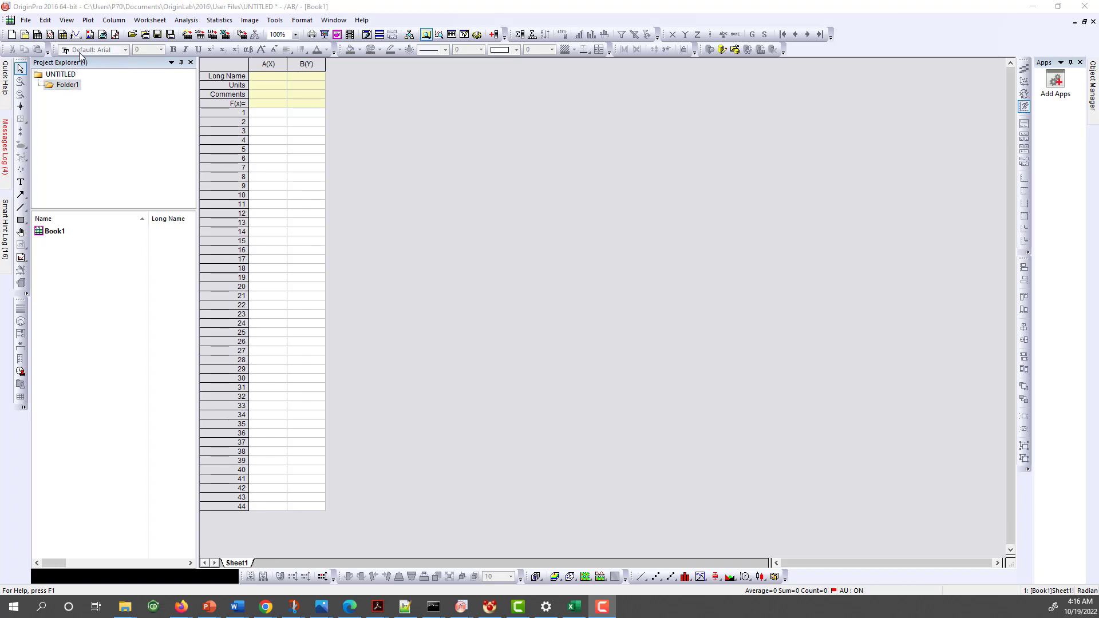
# Step: Rename the project folder Folder1 as AB
pyautogui.click(68, 84)
pyautogui.click(65, 89)
pyautogui.rightClick(64, 91)
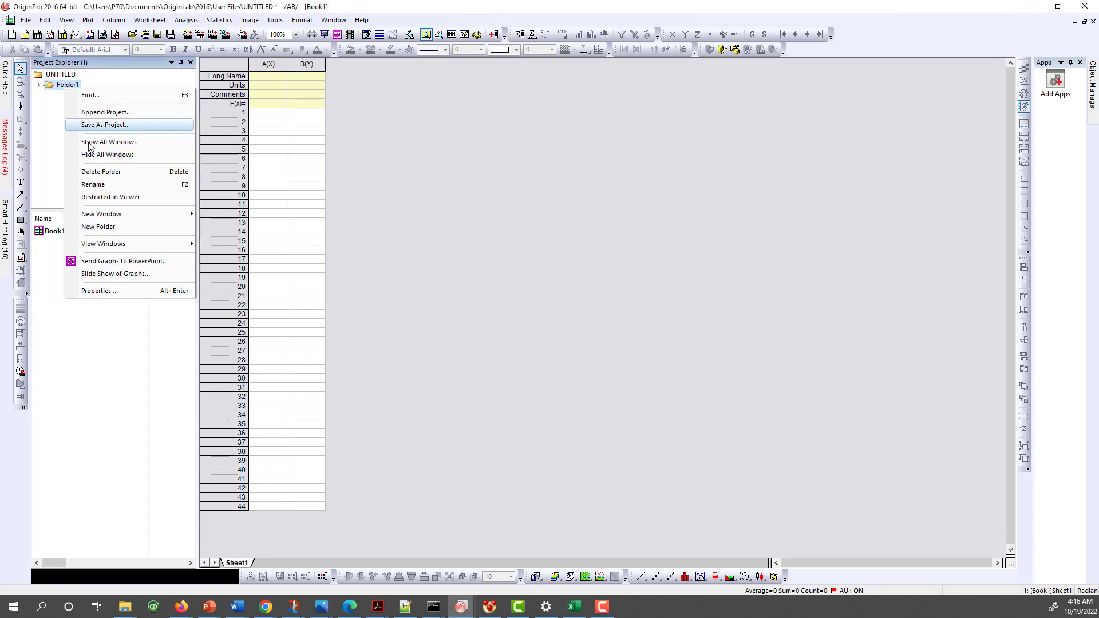
pyautogui.click(97, 185)
pyautogui.write('AB')
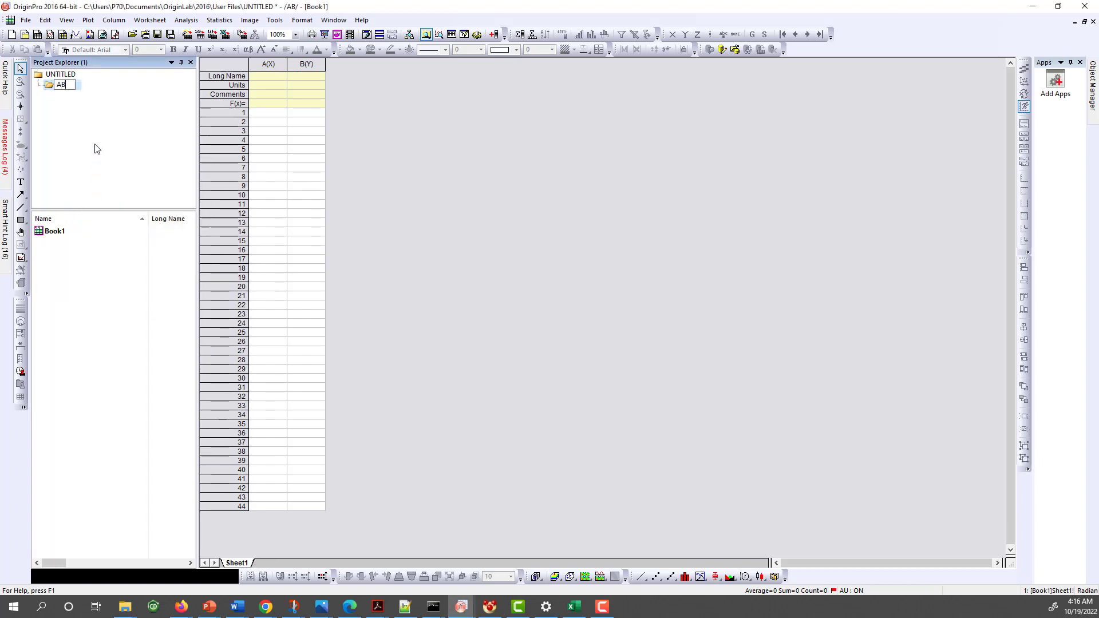
pyautogui.press('Return')
# Step: Add a third column to the worksheet, followed by 10 more new columns
pyautogui.rightClick(343, 85)
pyautogui.click(400, 165)
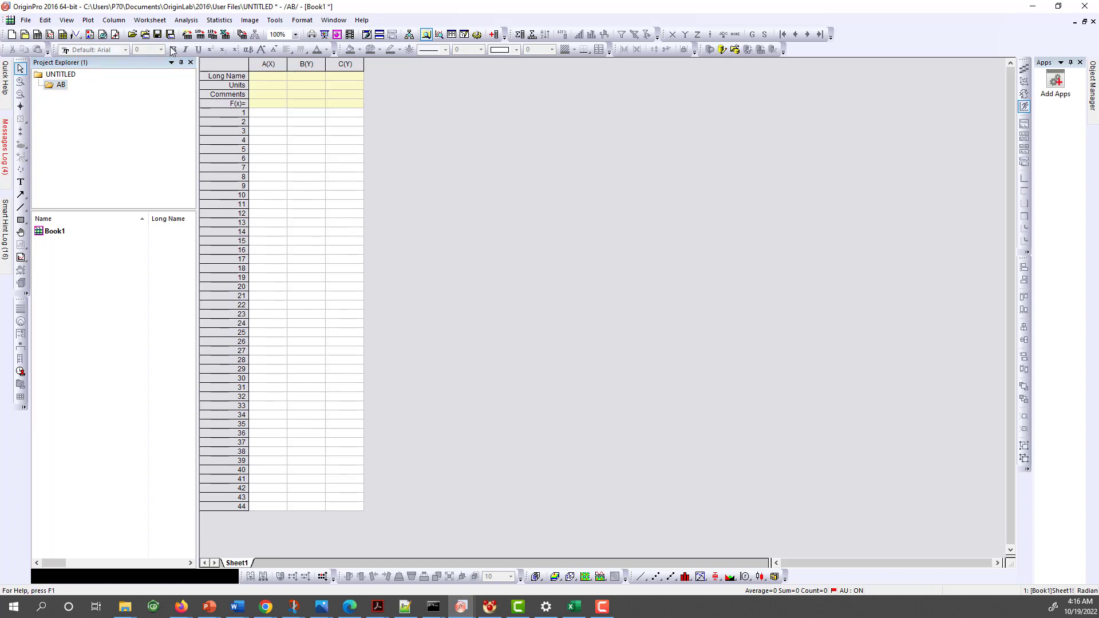
pyautogui.click(114, 20)
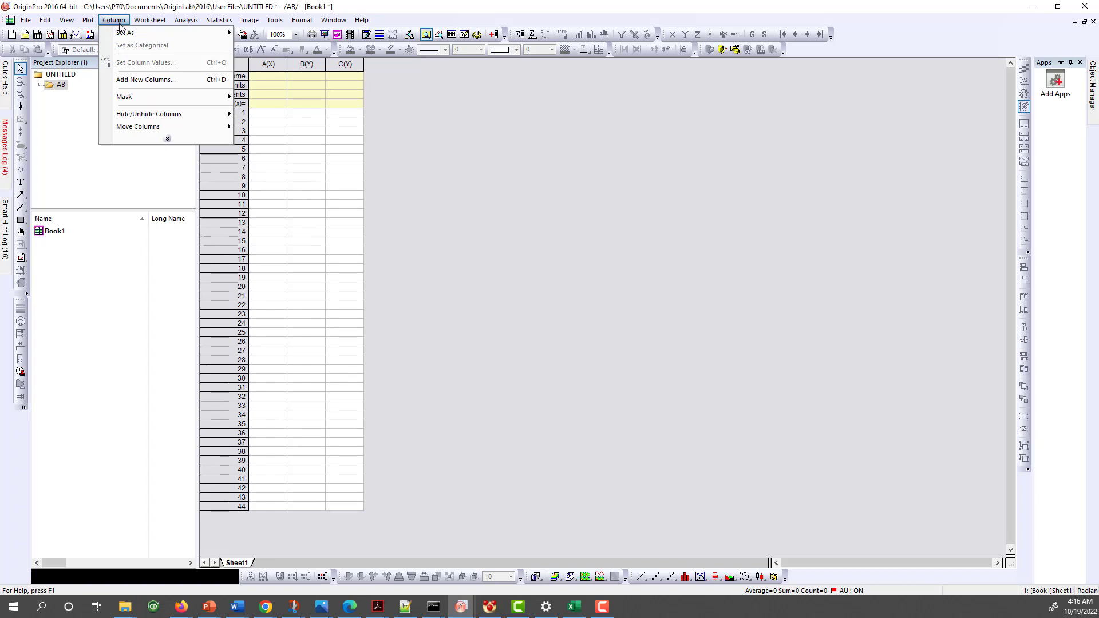
pyautogui.click(158, 82)
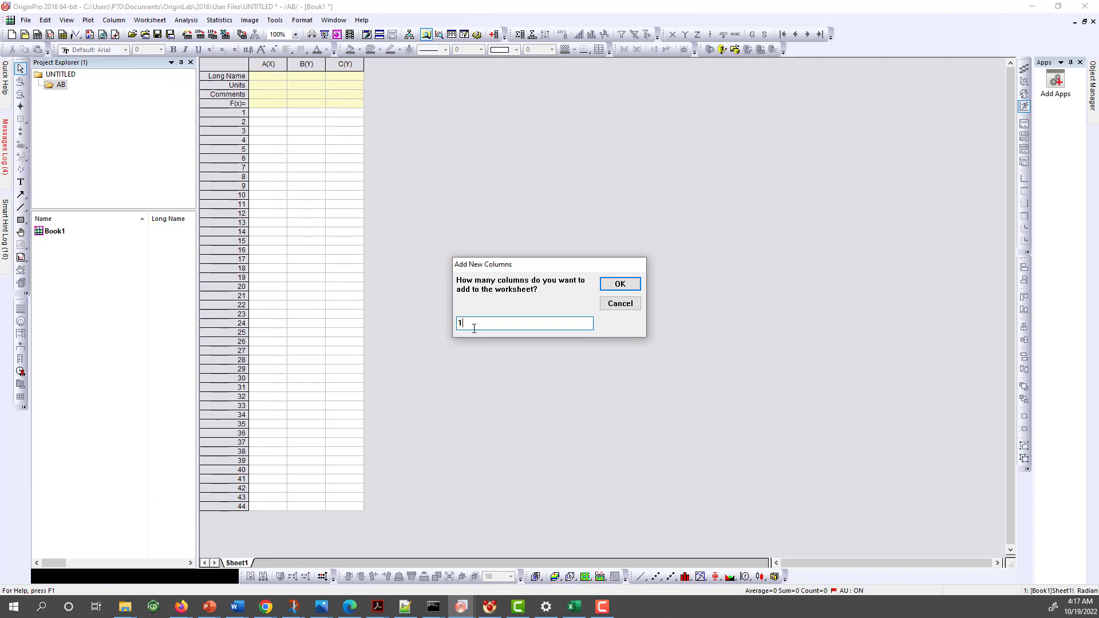
pyautogui.press('Return')
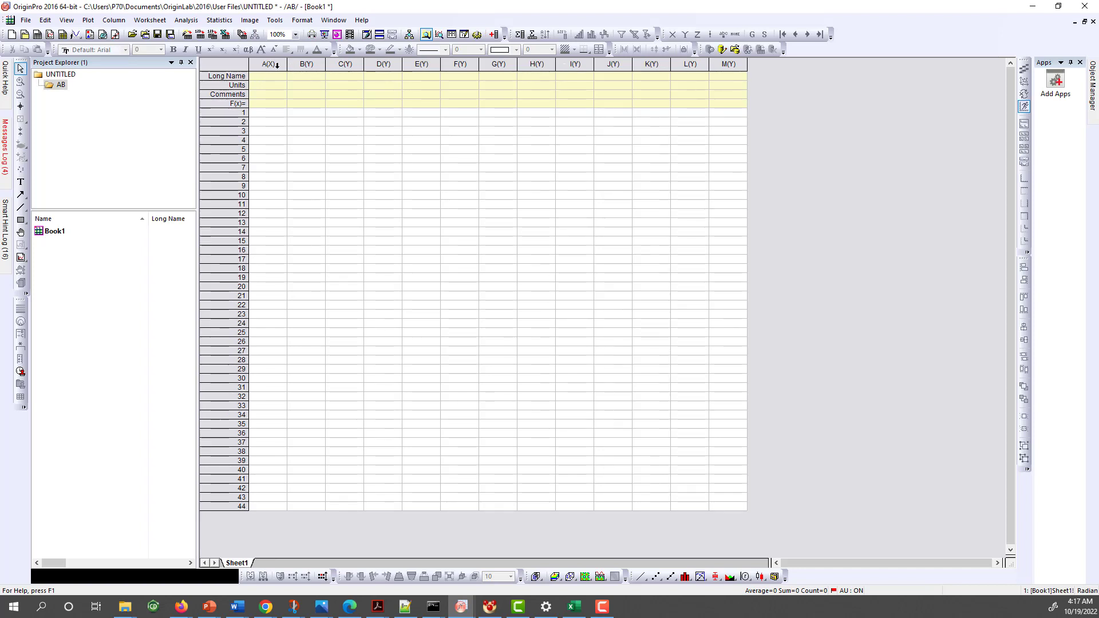
# Step: Set worksheet column C as an X column
pyautogui.click(277, 65)
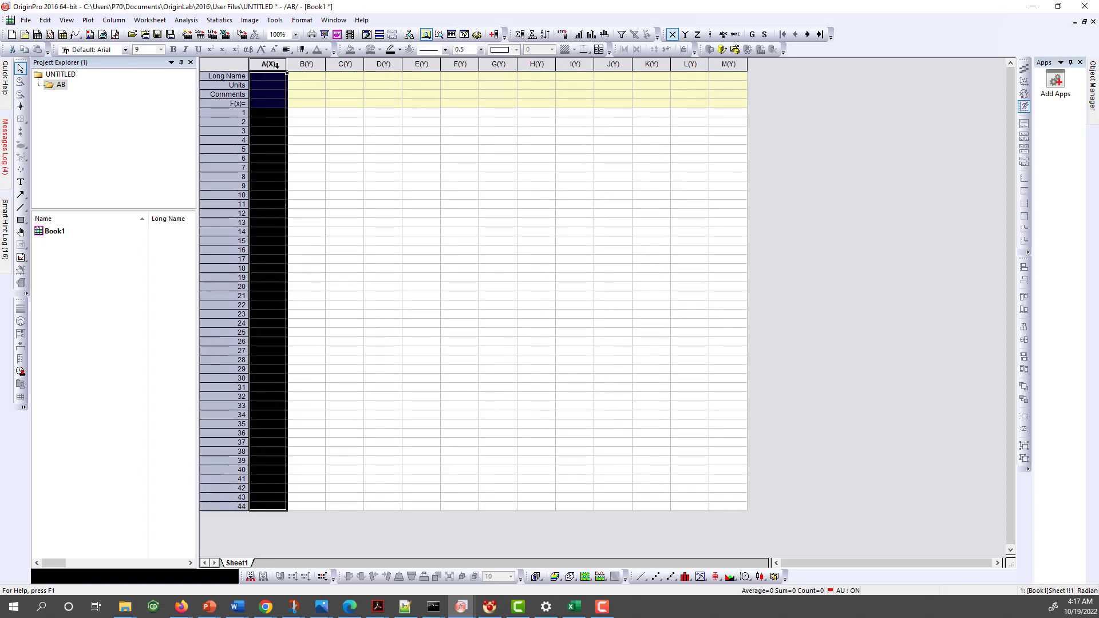
pyautogui.click(309, 64)
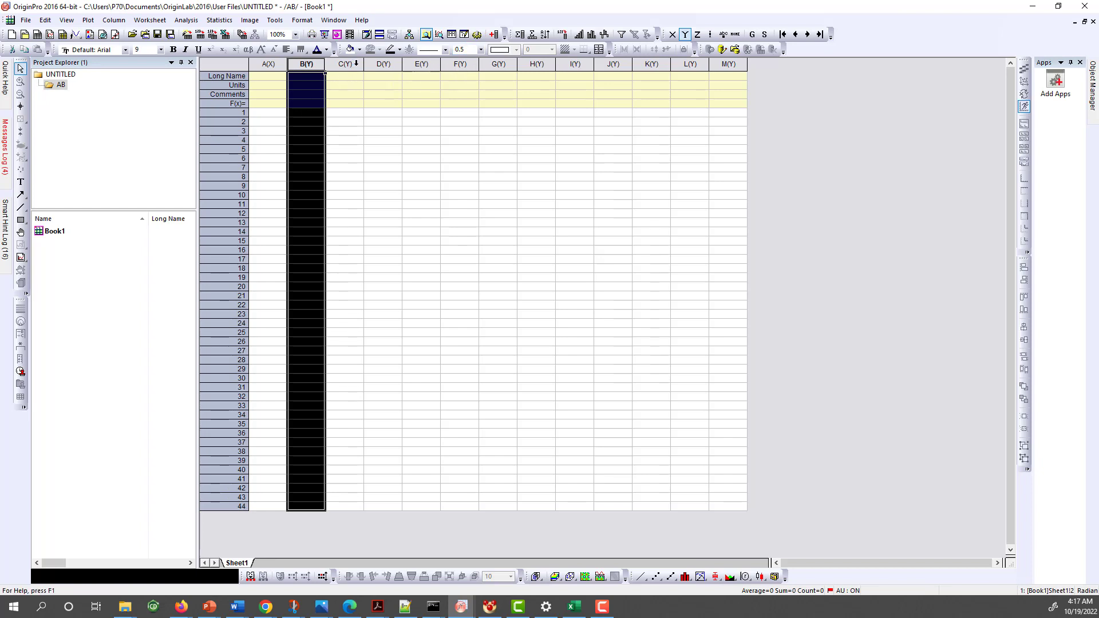
pyautogui.click(355, 64)
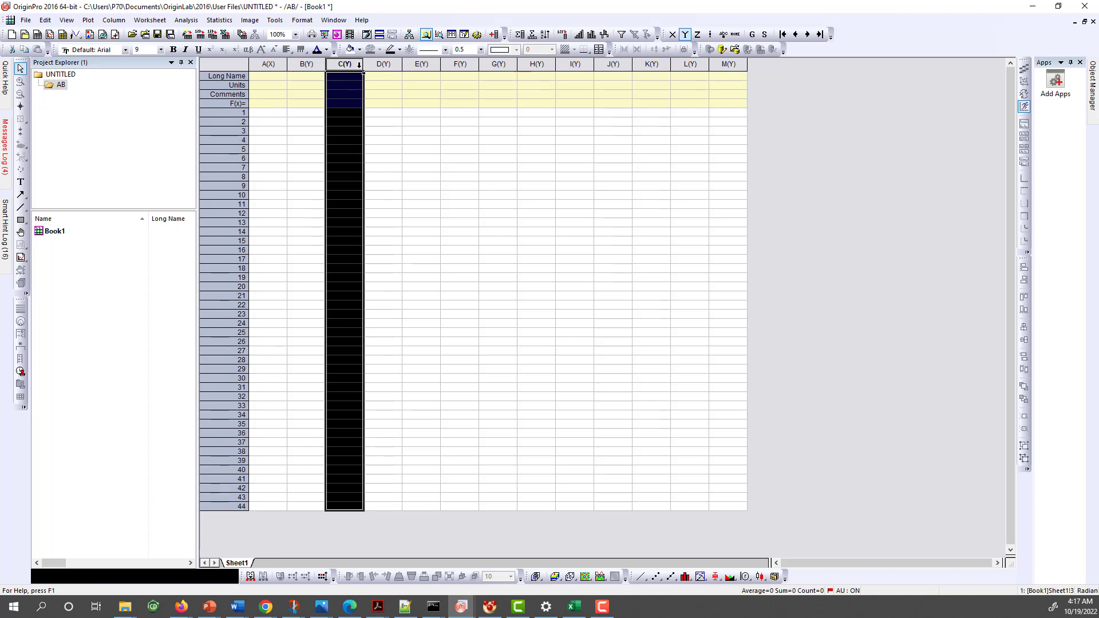
pyautogui.rightClick(363, 71)
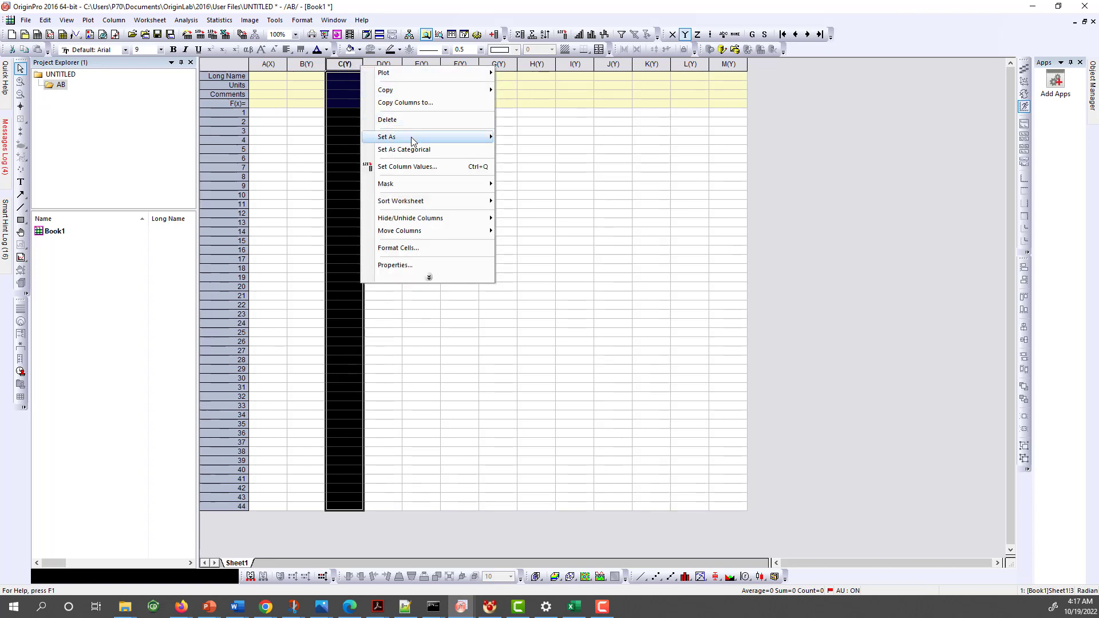
pyautogui.moveTo(414, 137)
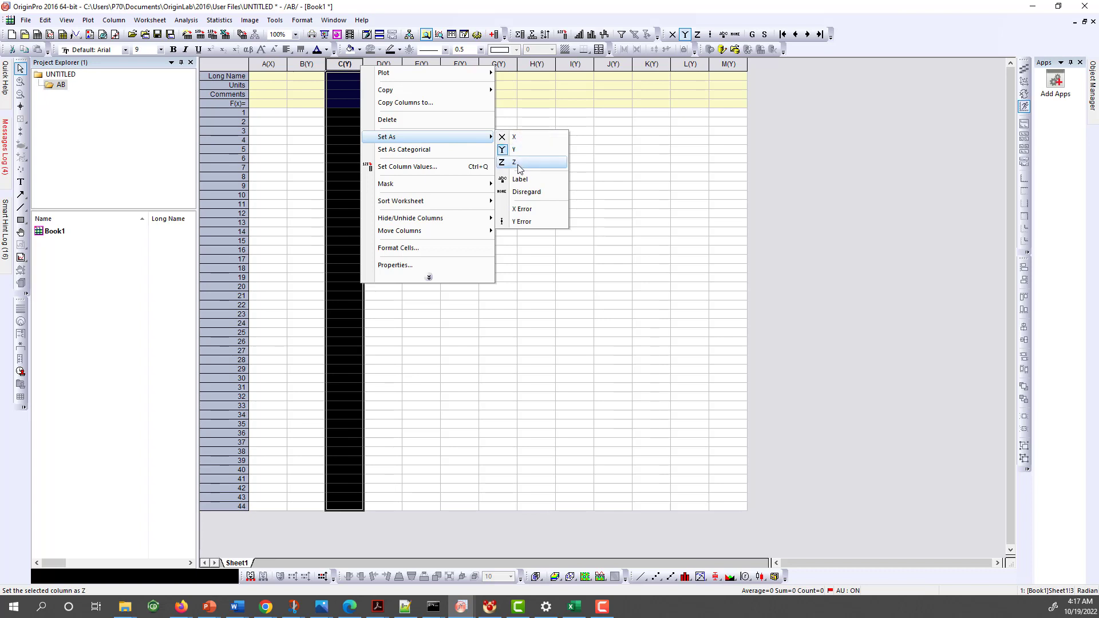
pyautogui.click(517, 138)
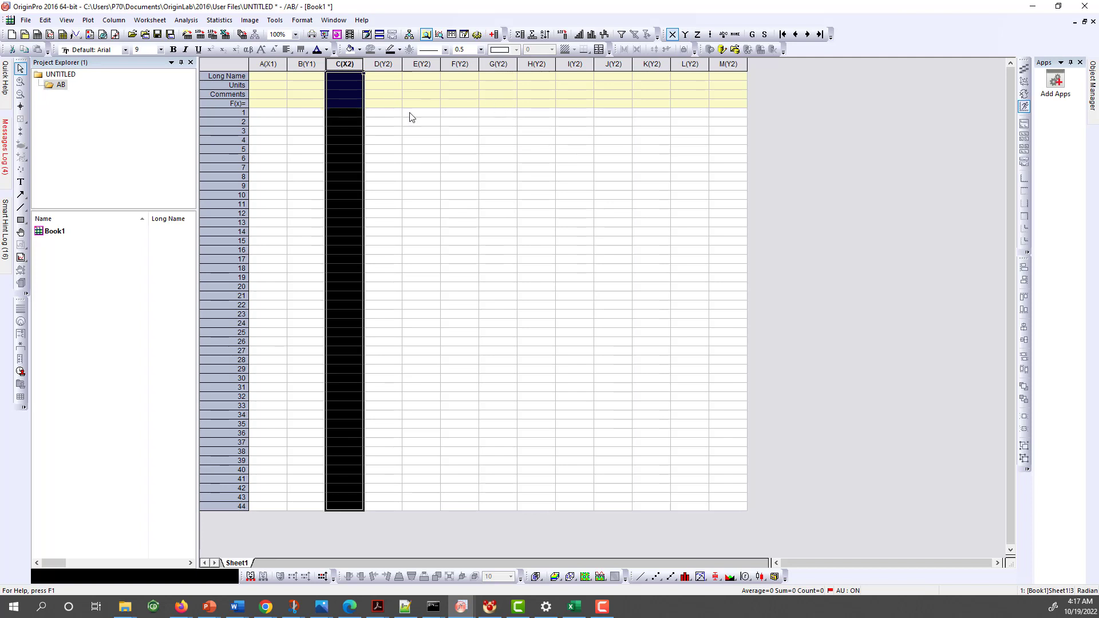
pyautogui.click(759, 109)
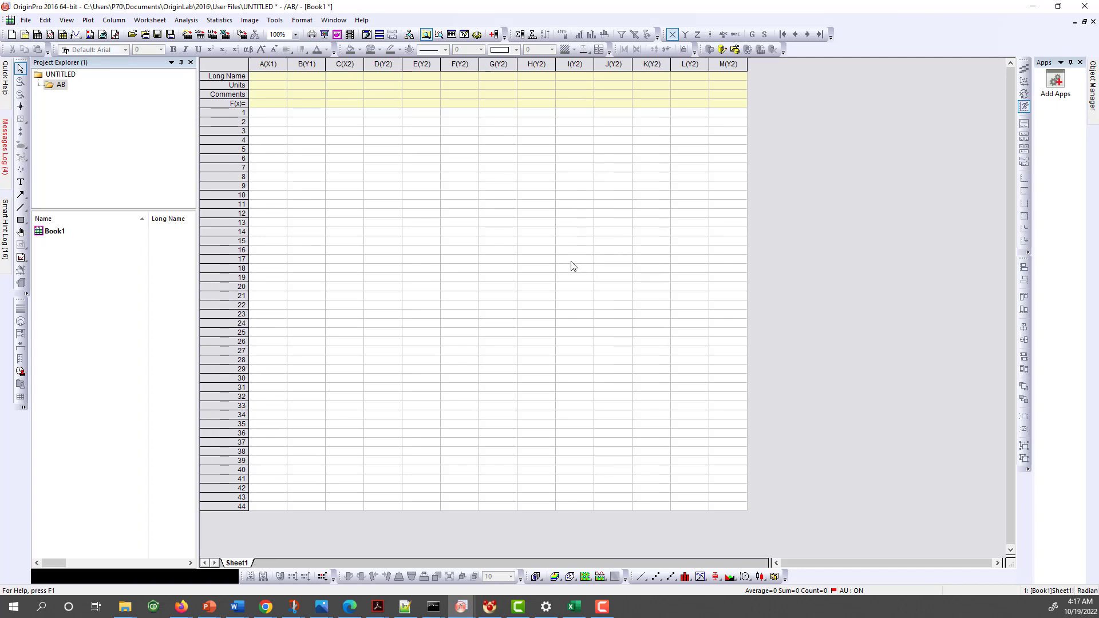
# Step: Import the Excel file XRD.xlsx from the Origin_Tutorial folder into the worksheet with the default import settings, replacing existing data
pyautogui.click(26, 20)
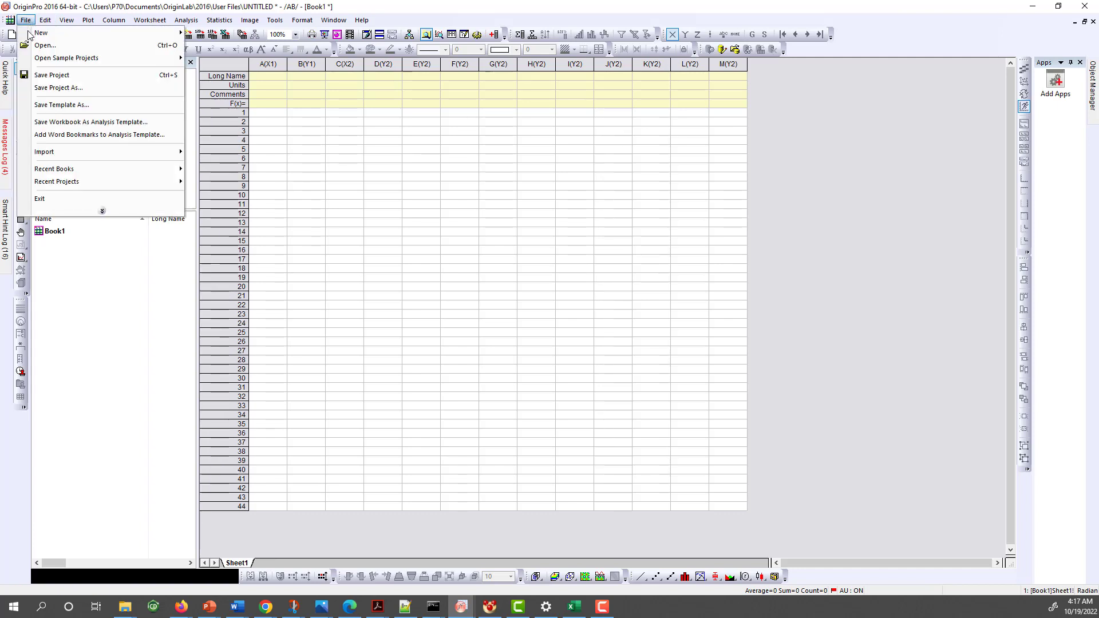
pyautogui.moveTo(62, 154)
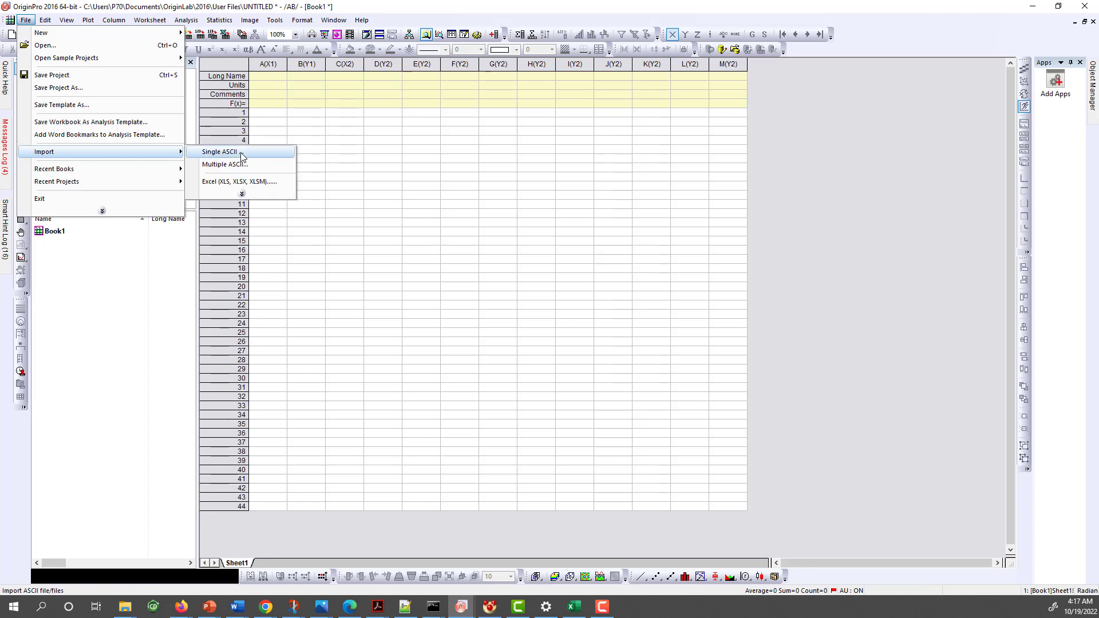
pyautogui.click(241, 194)
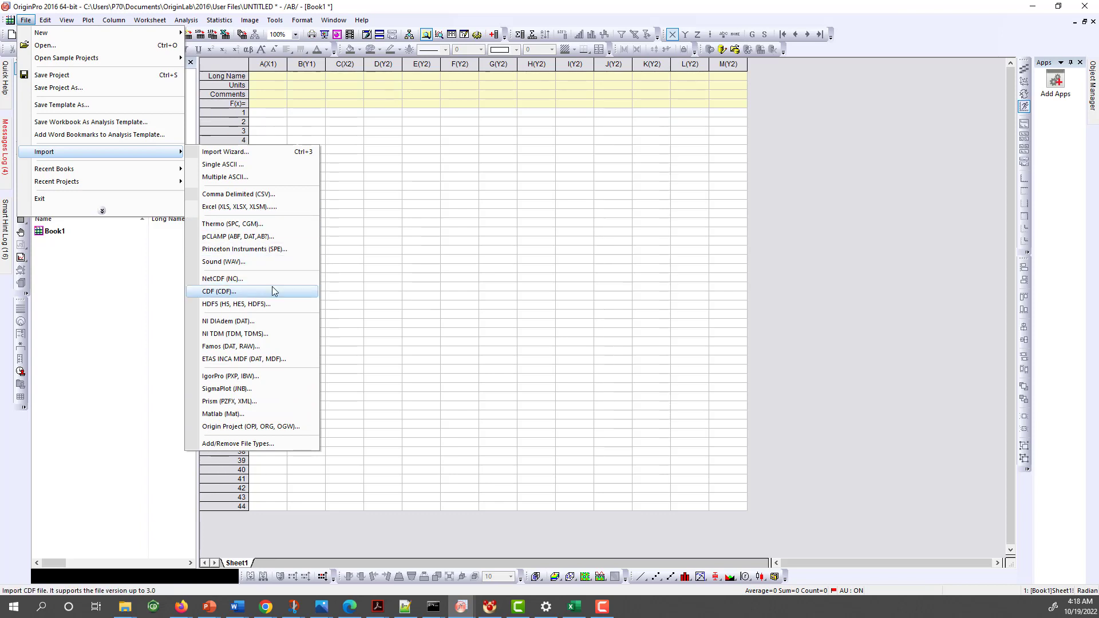
pyautogui.click(248, 207)
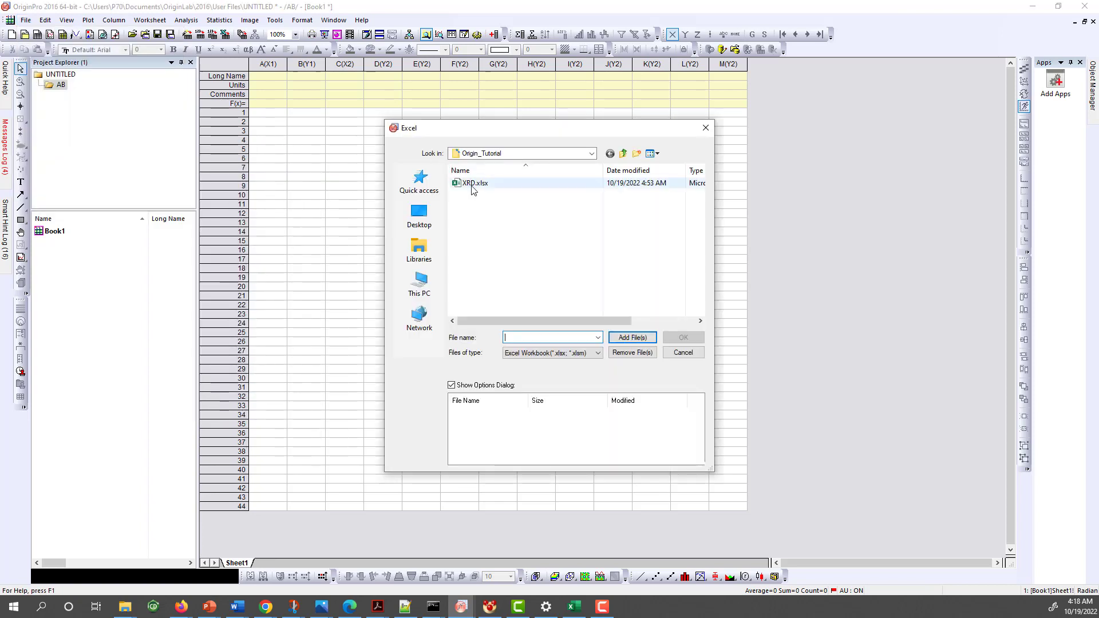
pyautogui.click(471, 185)
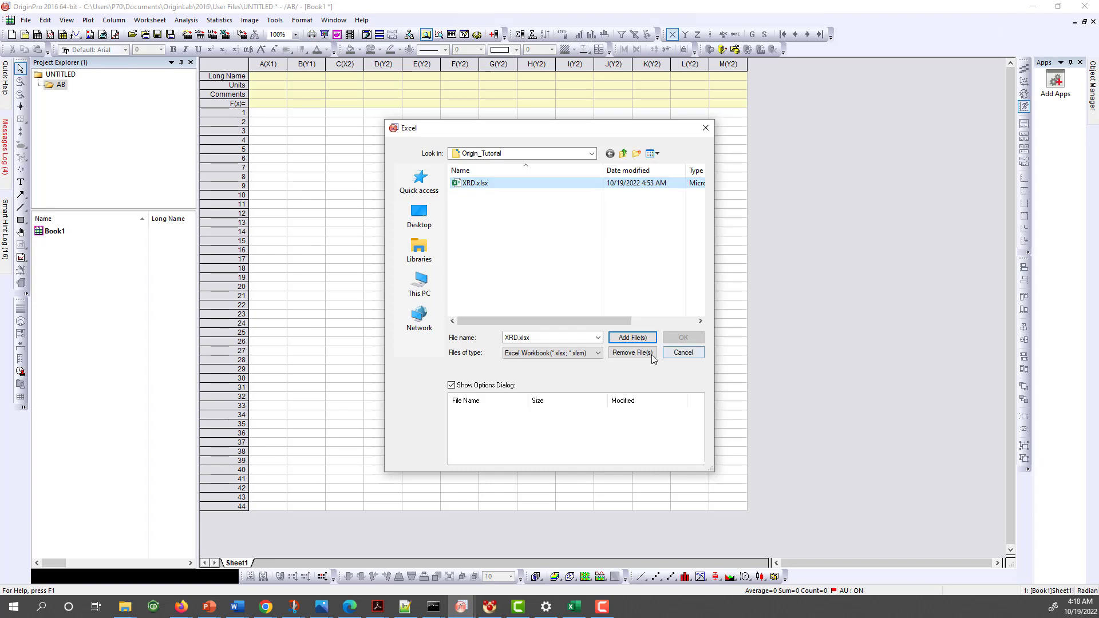
pyautogui.click(632, 337)
pyautogui.click(678, 339)
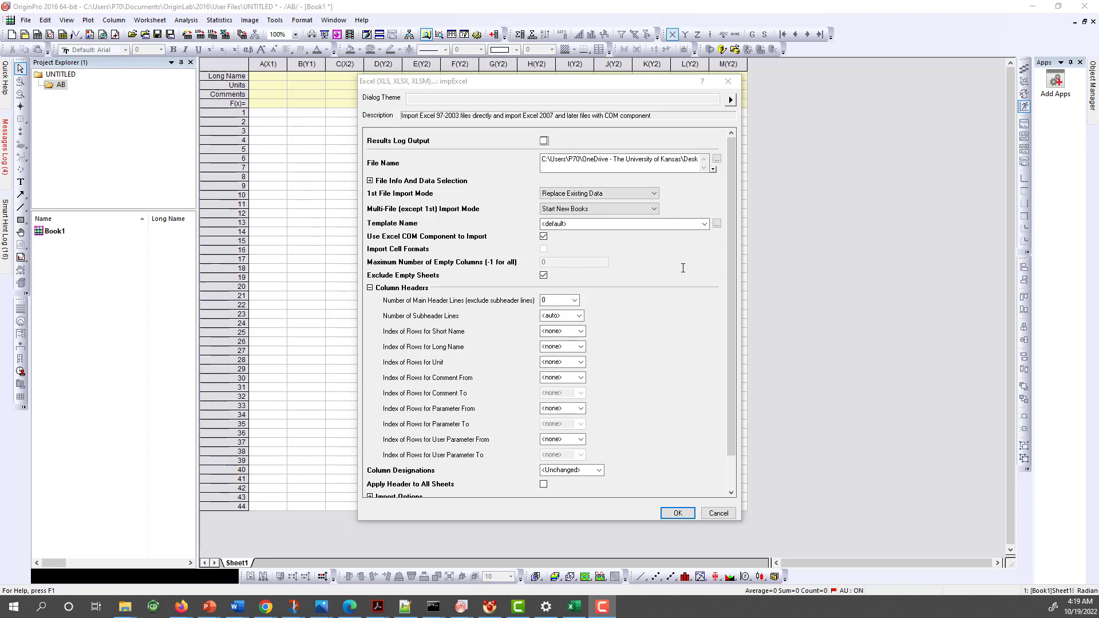
pyautogui.click(676, 513)
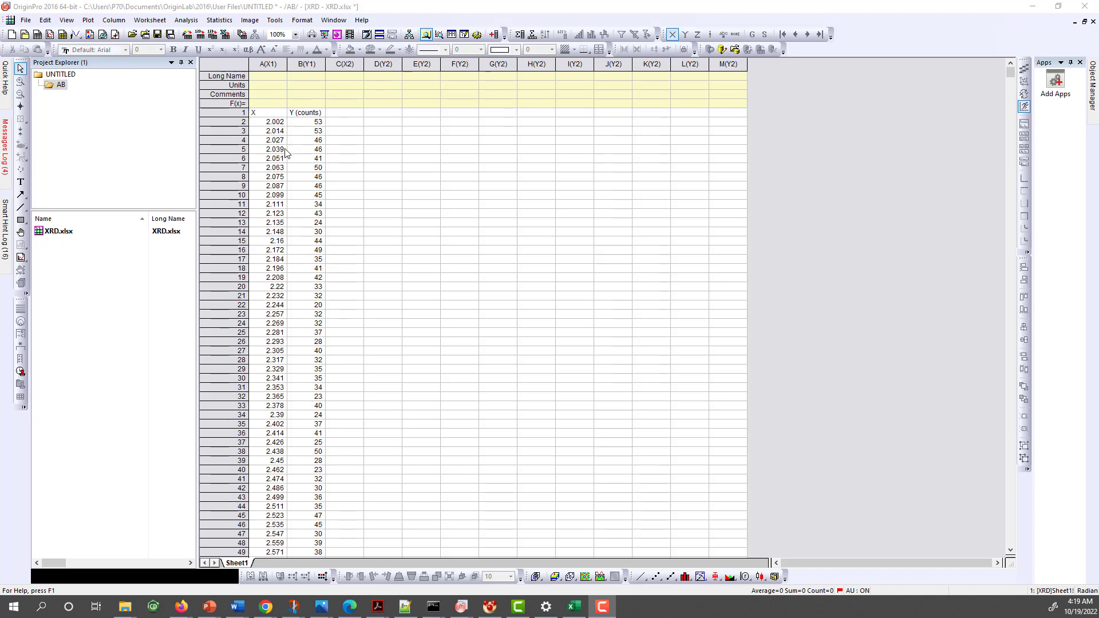
# Step: Enter the long names 2-Theta for column A and Counts for column B
pyautogui.click(268, 78)
pyautogui.click(268, 79)
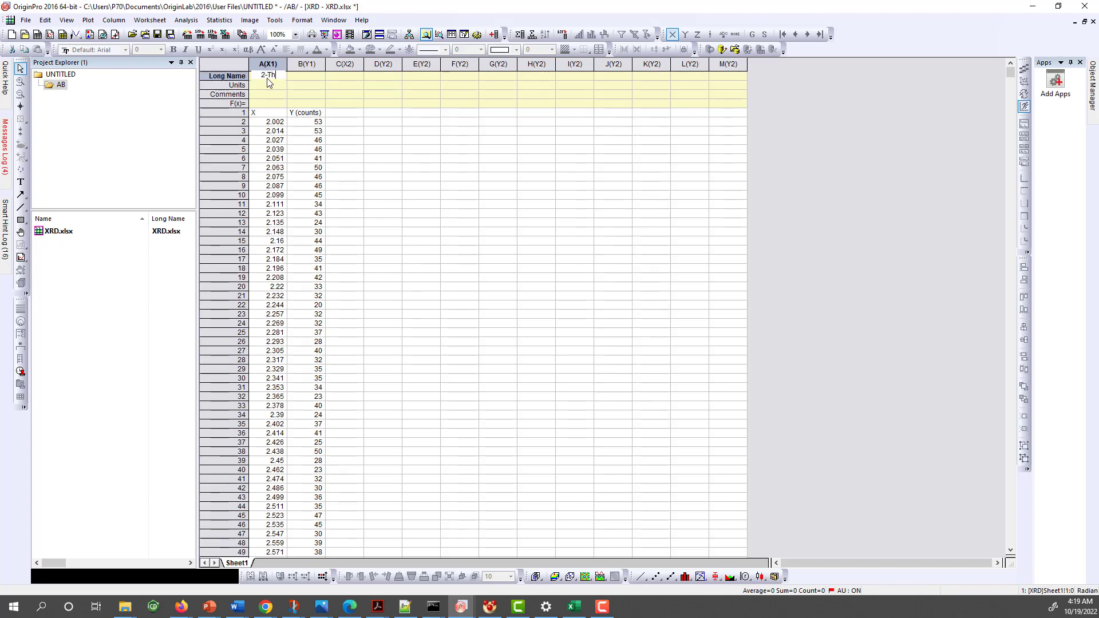
pyautogui.write('eta')
pyautogui.press('Tab')
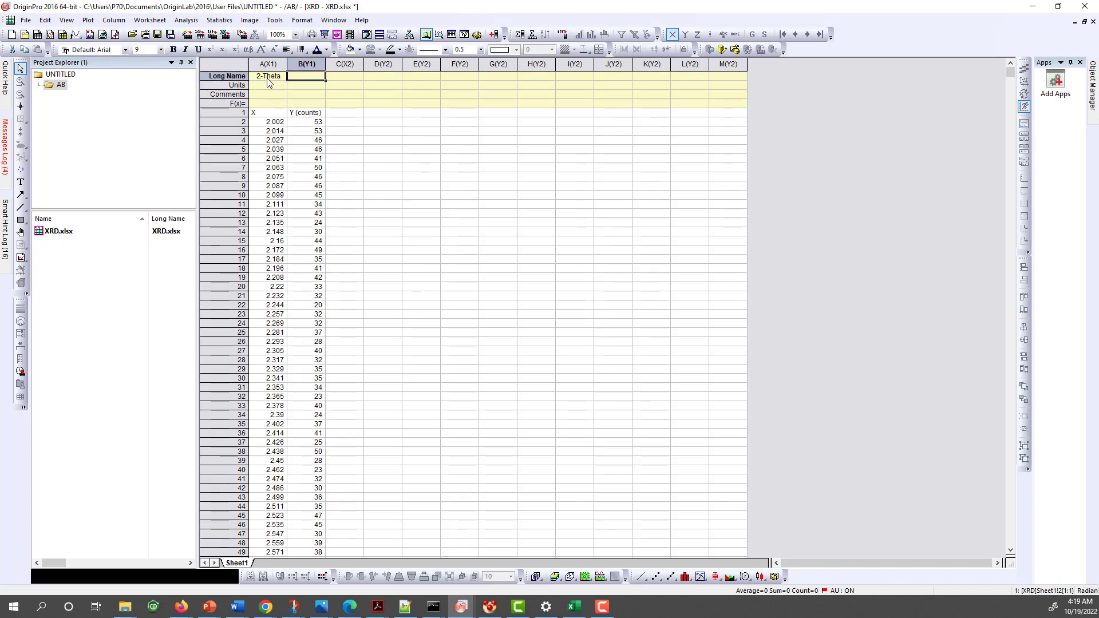
pyautogui.write('Counts')
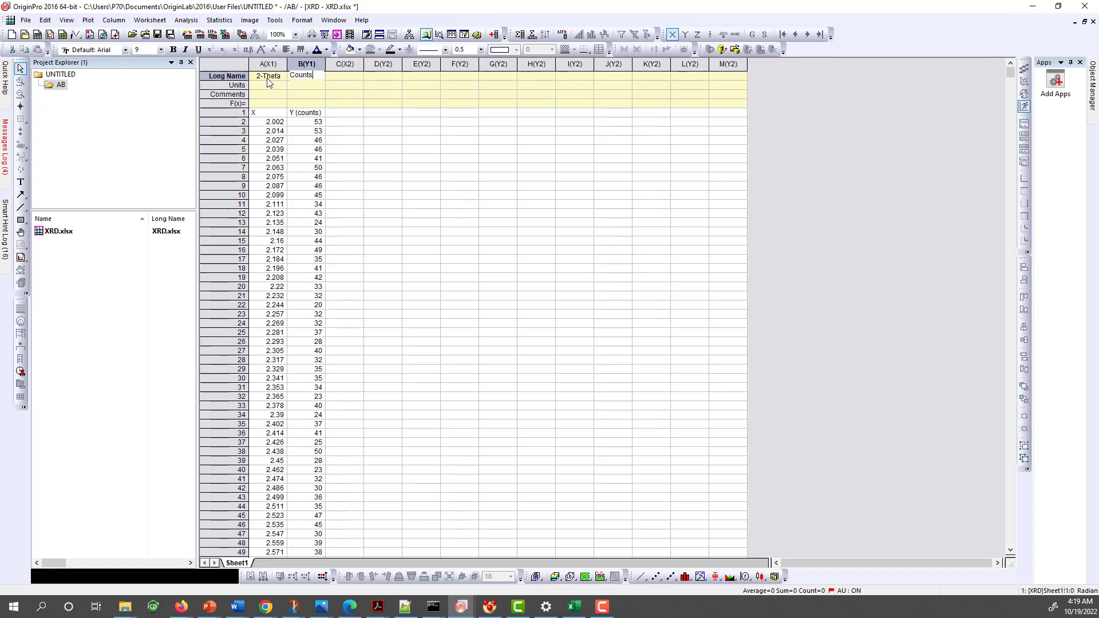
# Step: Delete the first data row containing the imported header texts
pyautogui.click(238, 113)
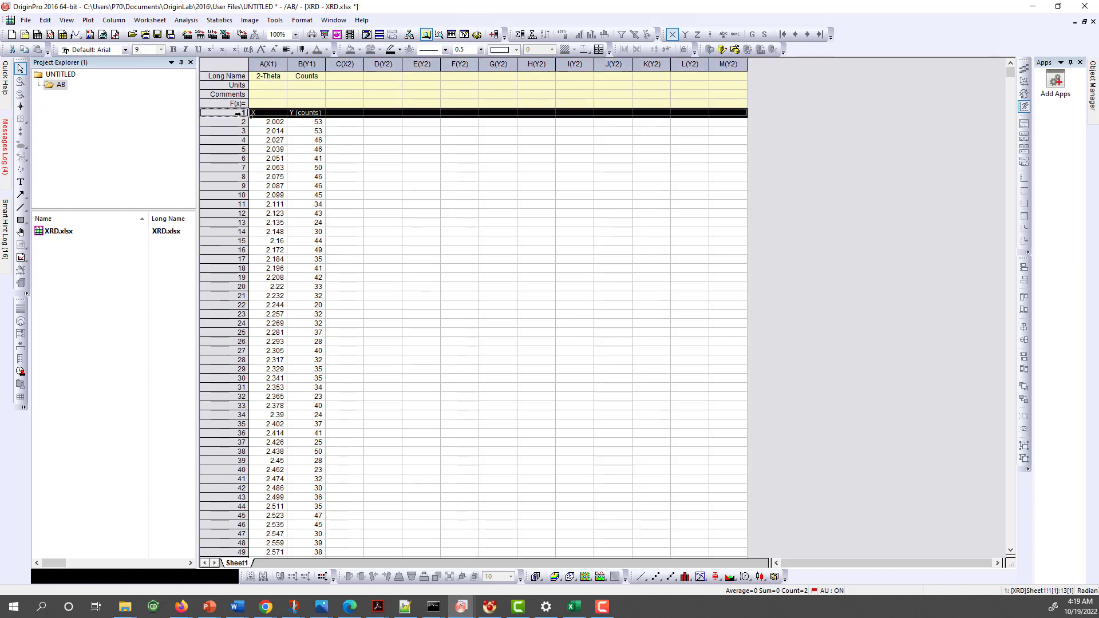
pyautogui.rightClick(239, 113)
pyautogui.click(270, 177)
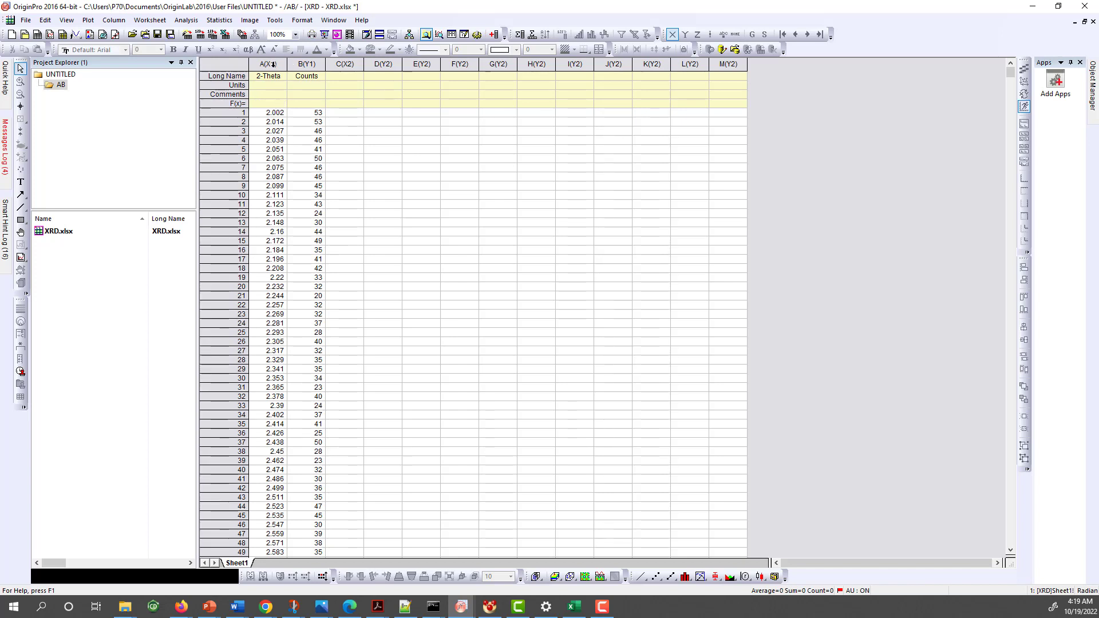
# Step: Plot the 2-Theta and Counts columns together as a simple line graph
pyautogui.click(273, 64)
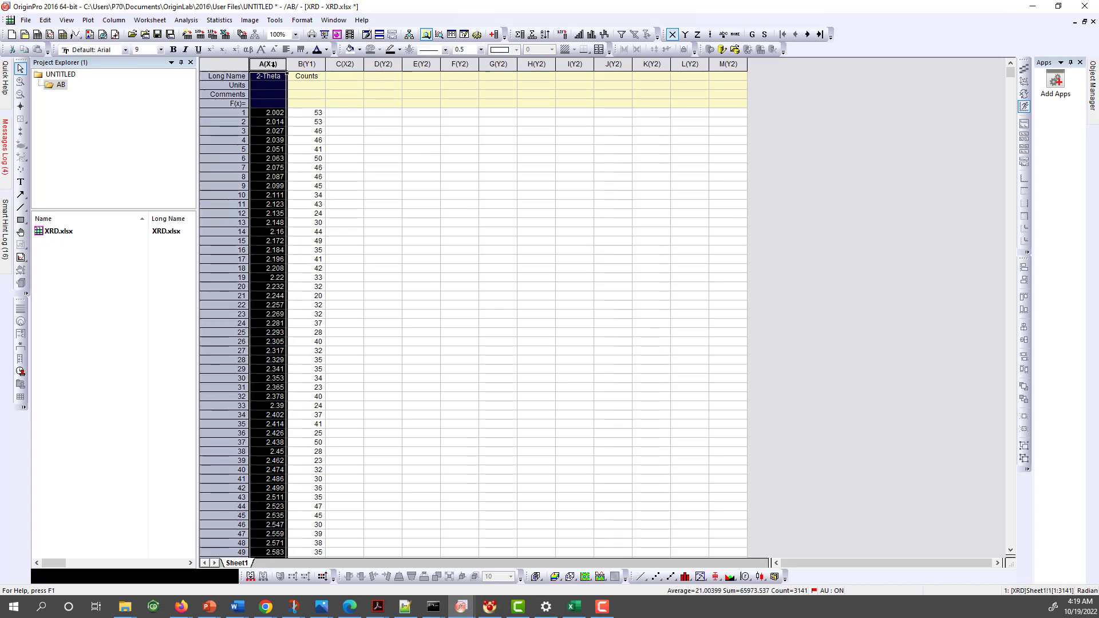
pyautogui.keyDown('shift'); pyautogui.click(308, 64); pyautogui.keyUp('shift')
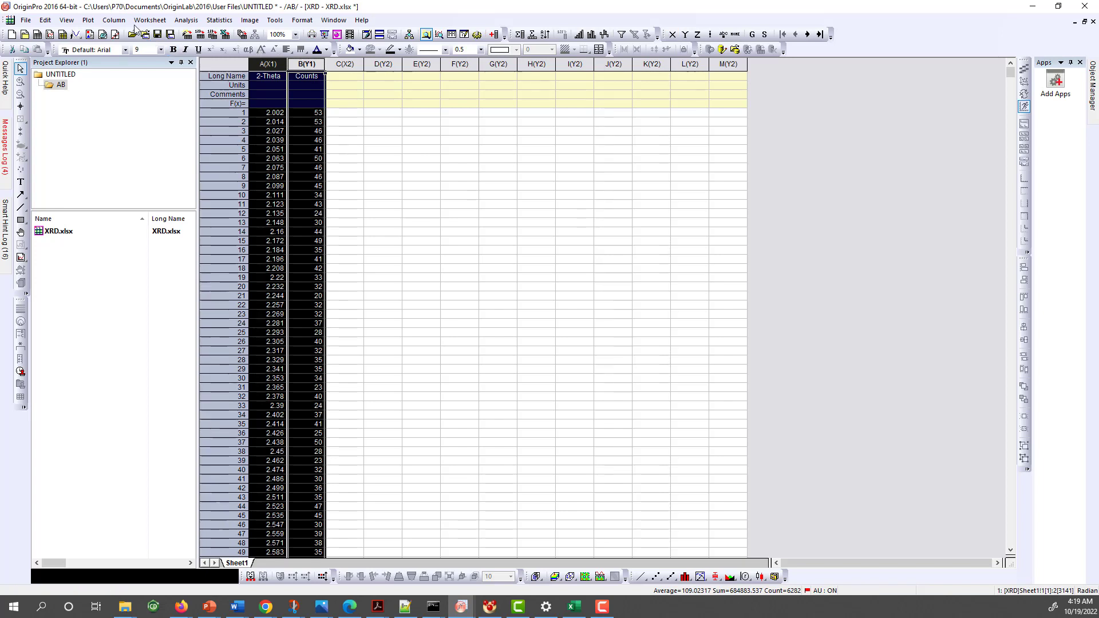
pyautogui.click(91, 21)
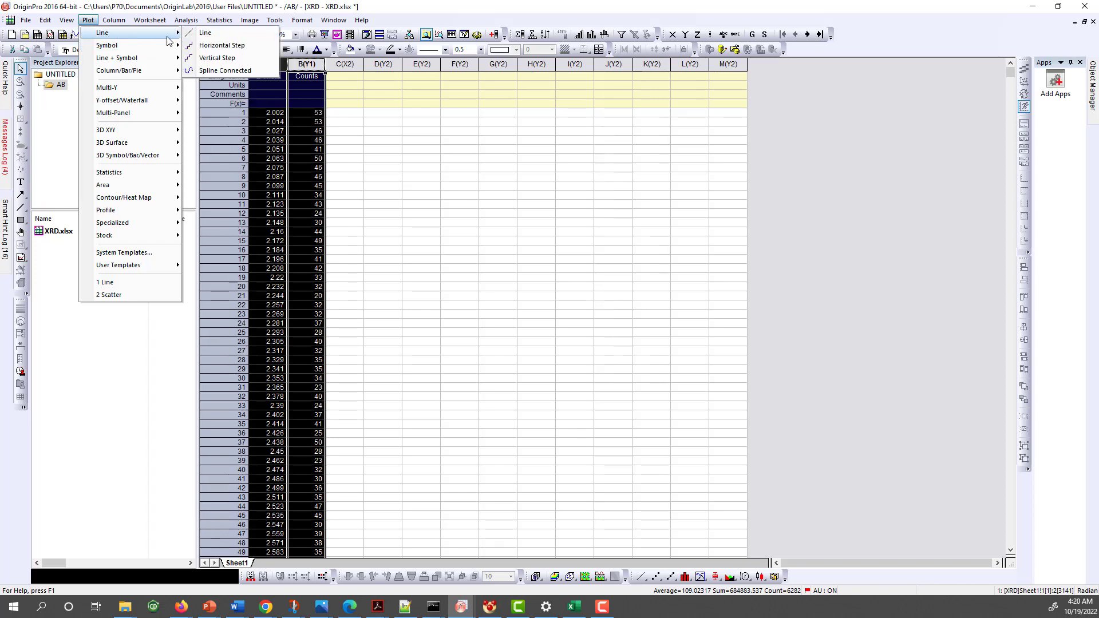
pyautogui.moveTo(110, 51)
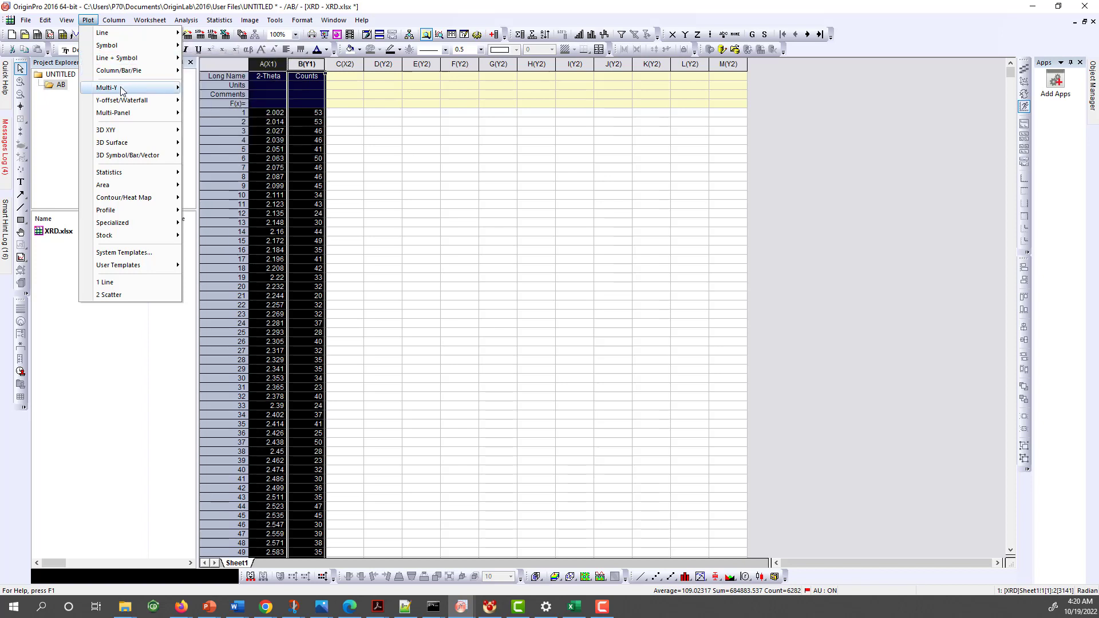
pyautogui.moveTo(138, 87)
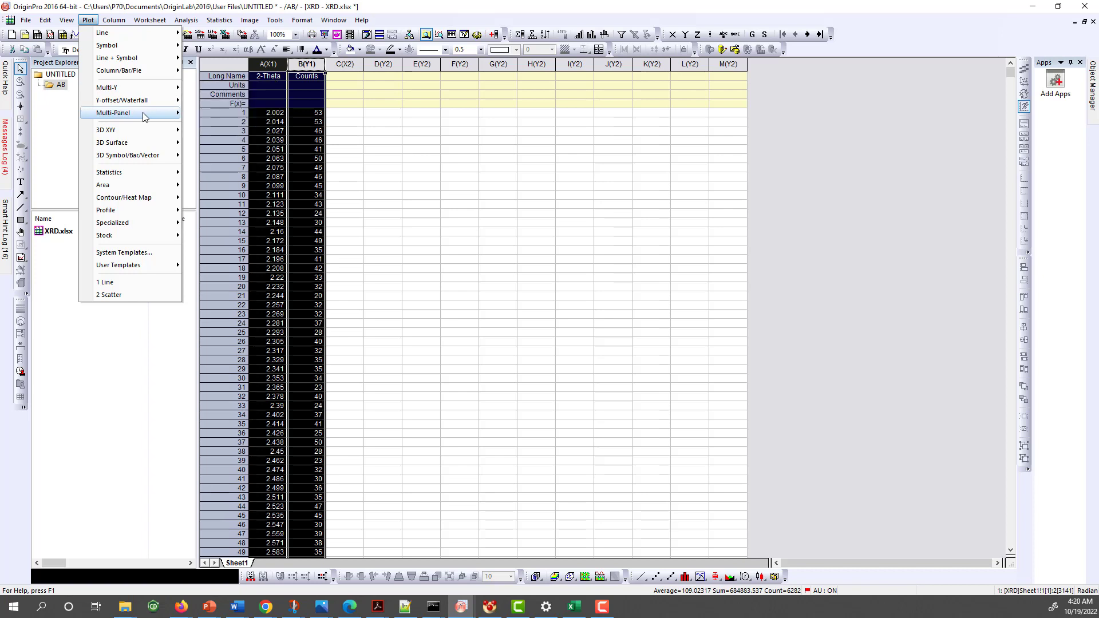
pyautogui.moveTo(143, 114)
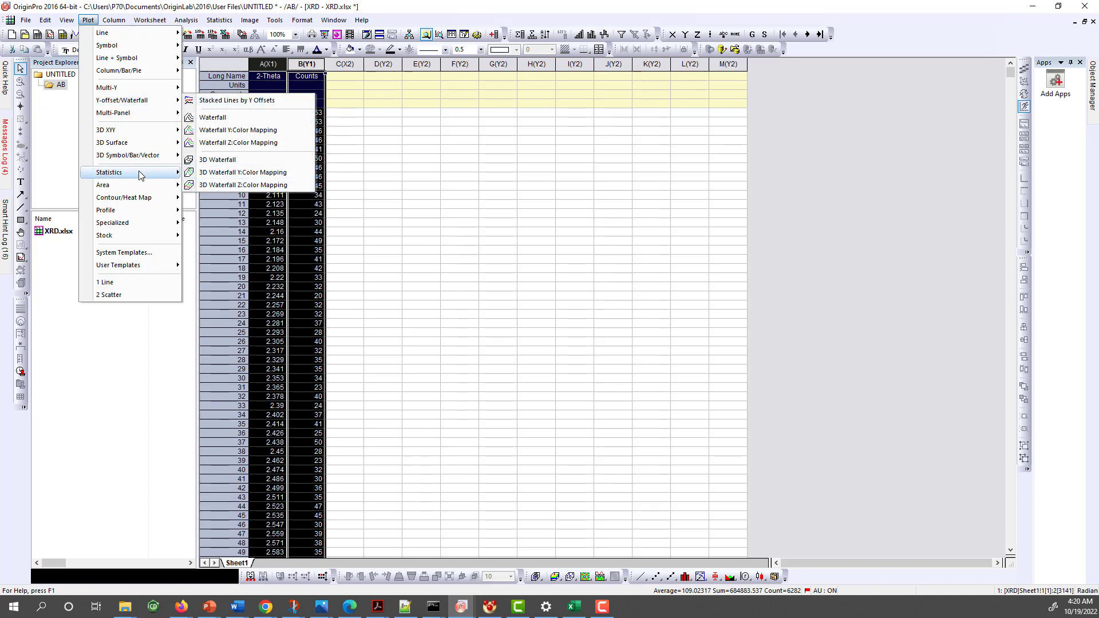
pyautogui.moveTo(140, 175)
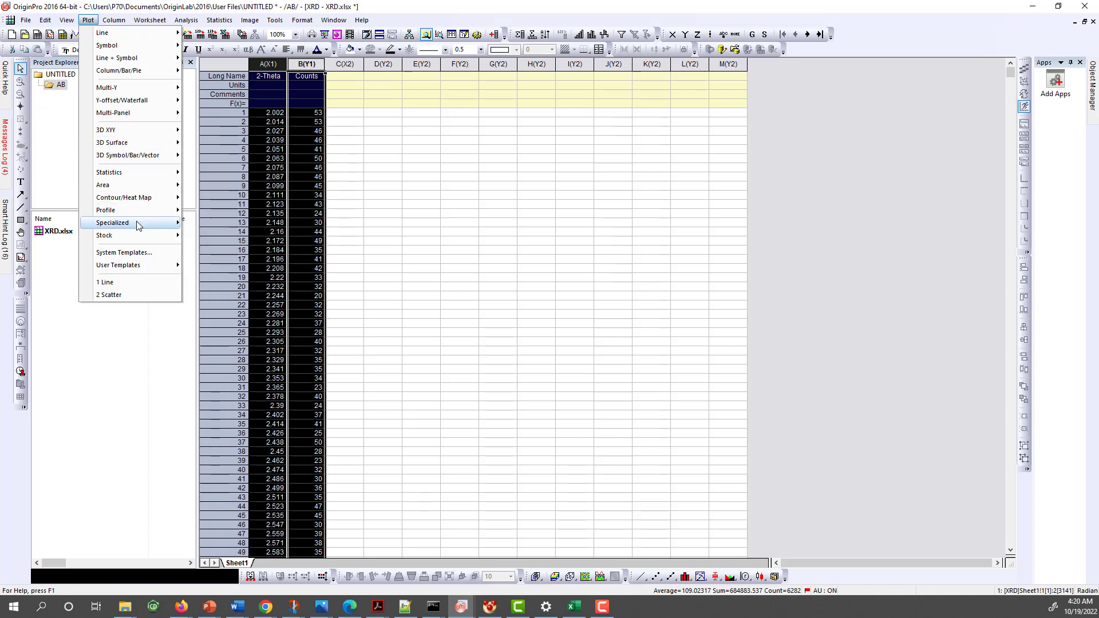
pyautogui.moveTo(148, 229)
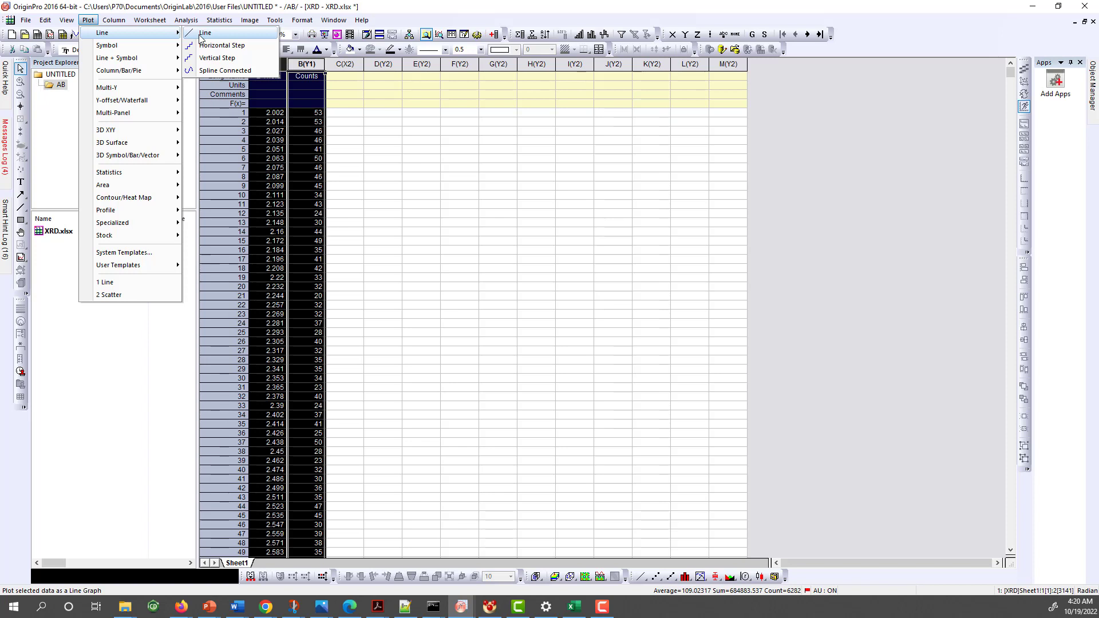
pyautogui.click(205, 33)
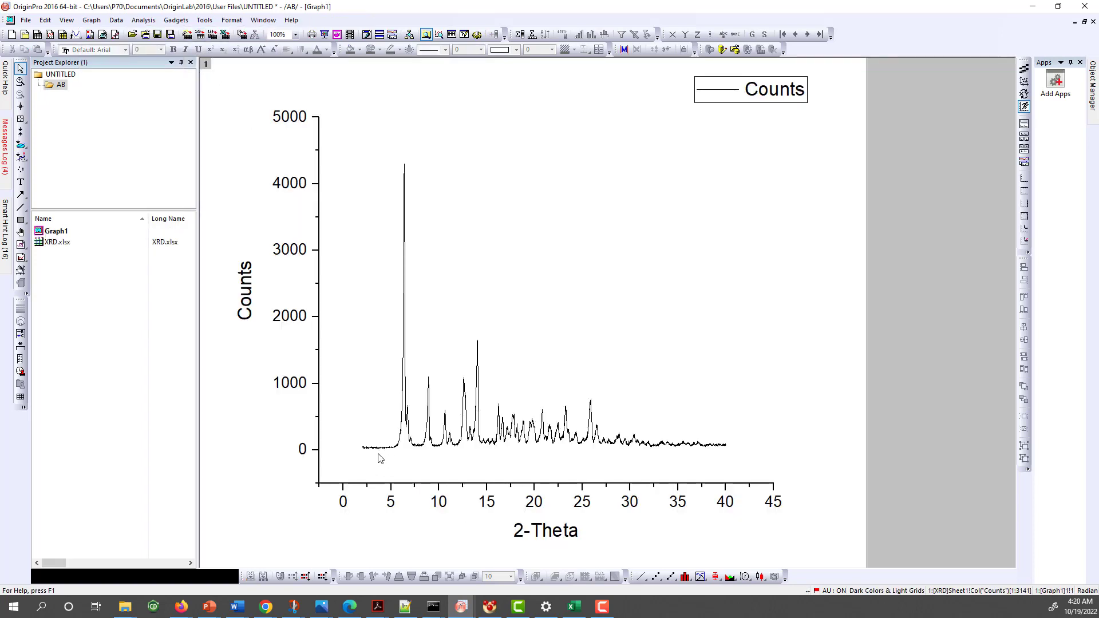
# Step: Set the vertical Counts axis scale to start from 0 and apply the change
pyautogui.doubleClick(319, 446)
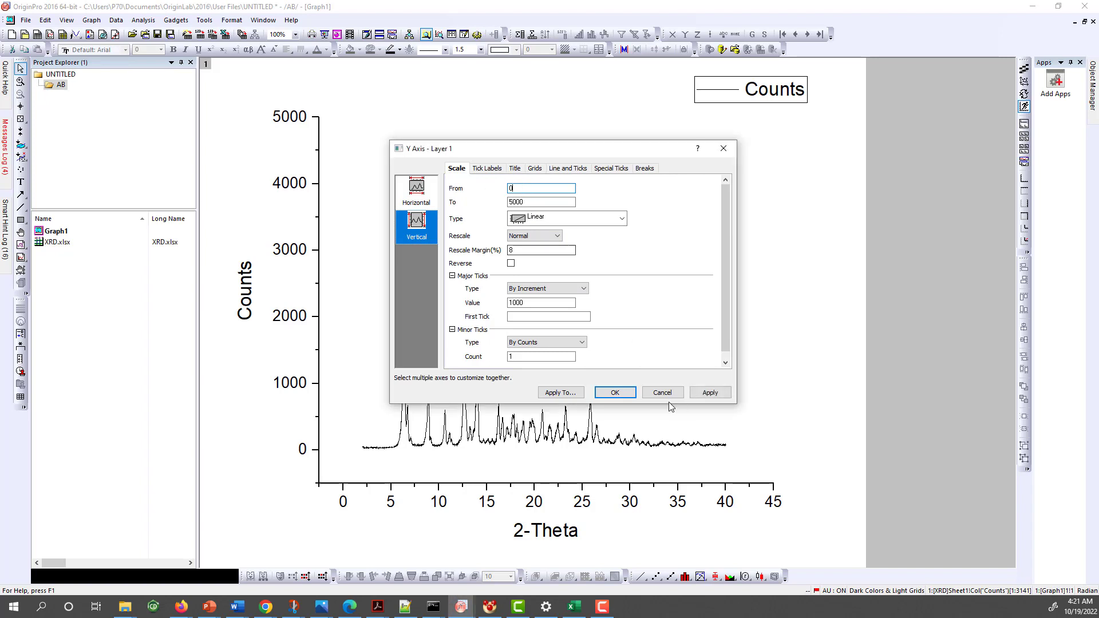
pyautogui.click(708, 392)
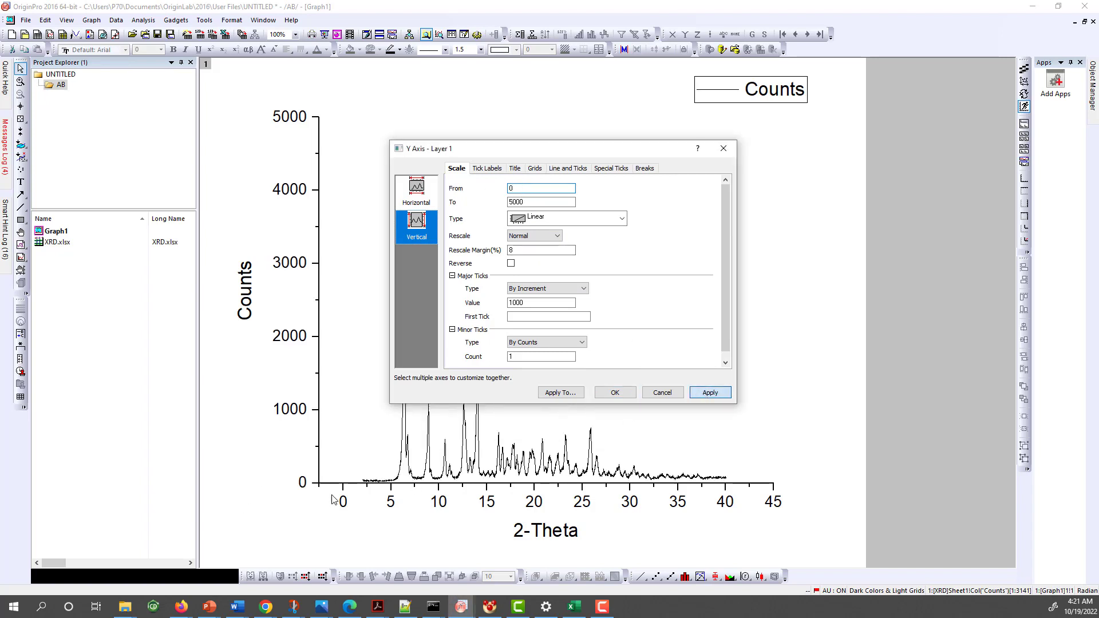
pyautogui.click(421, 225)
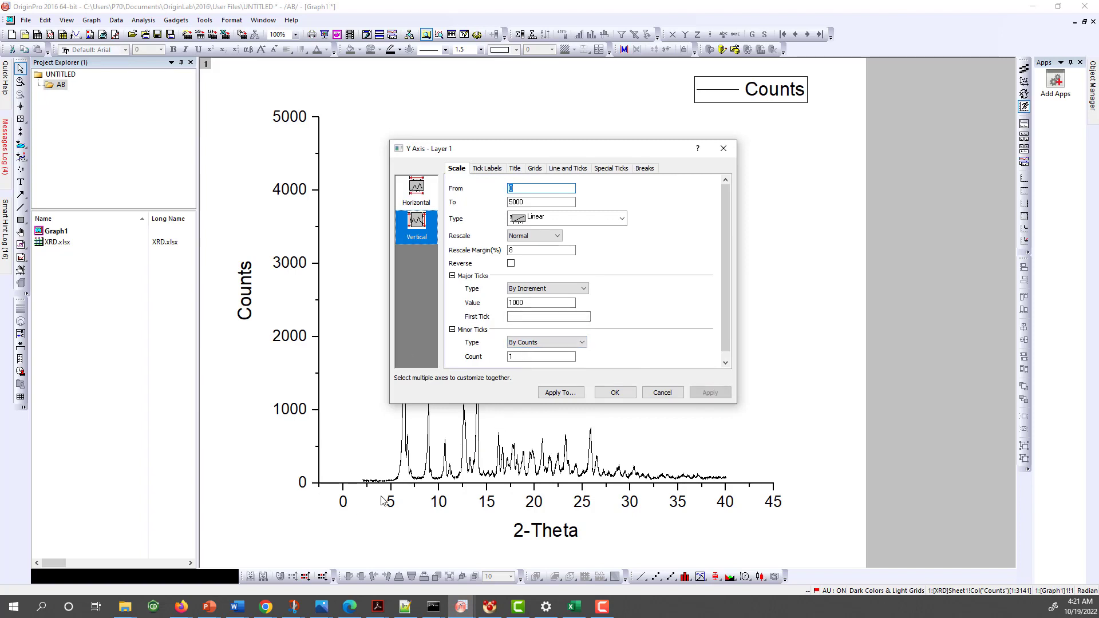
# Step: Set the horizontal 2-Theta axis scale to run from 2.5 to 40, apply it and close the axis settings
pyautogui.click(416, 191)
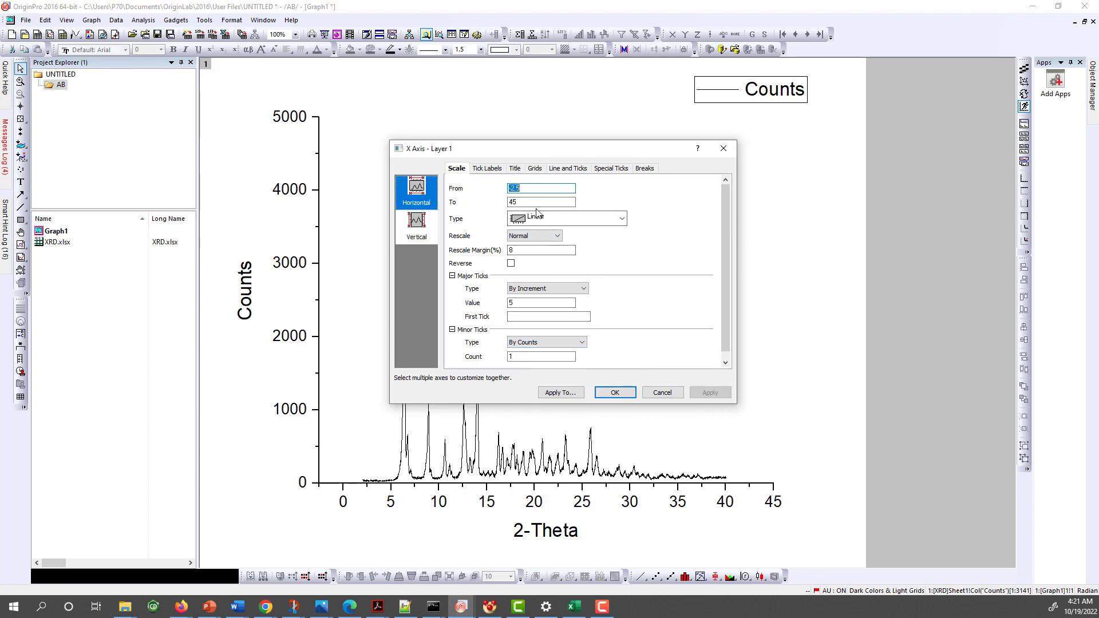
pyautogui.write('2.')
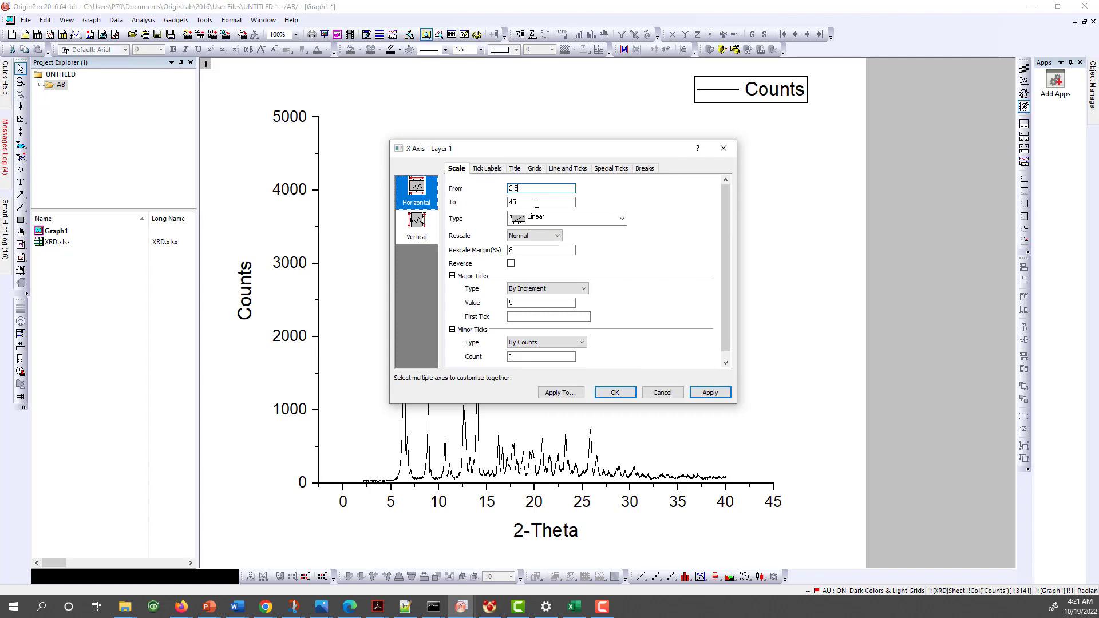
pyautogui.write('5')
pyautogui.press('Tab')
pyautogui.write('40')
pyautogui.click(705, 395)
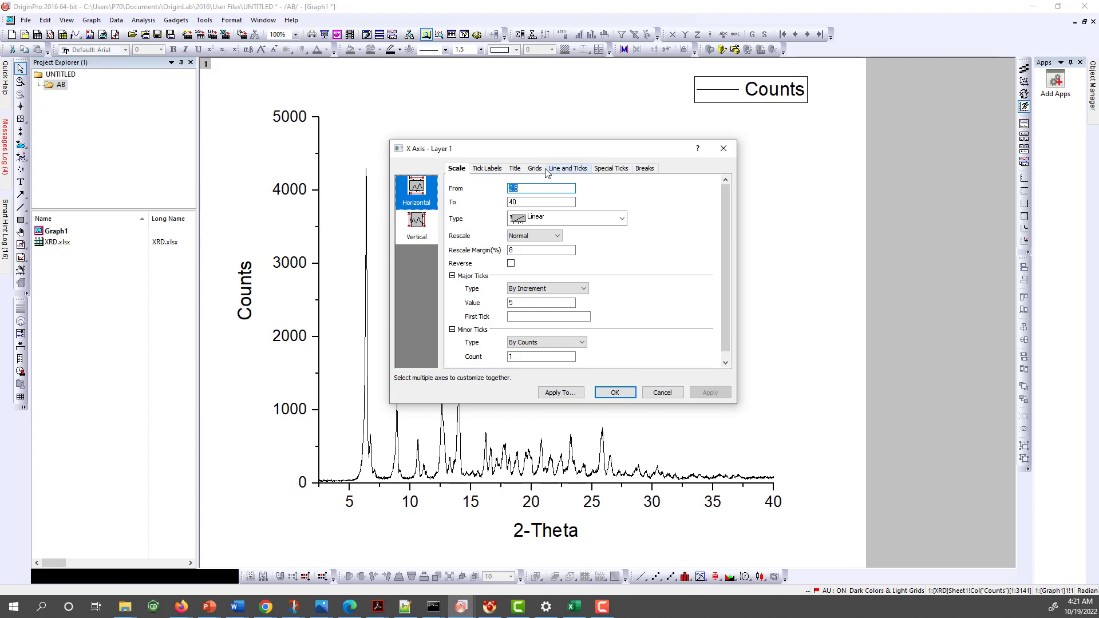
pyautogui.click(499, 170)
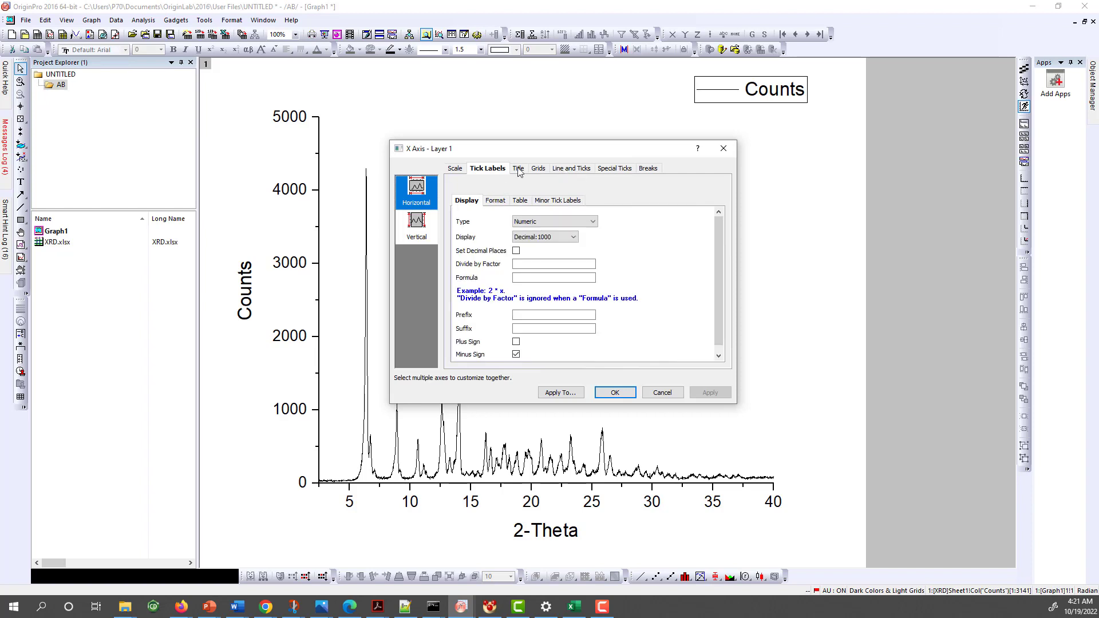
pyautogui.click(519, 171)
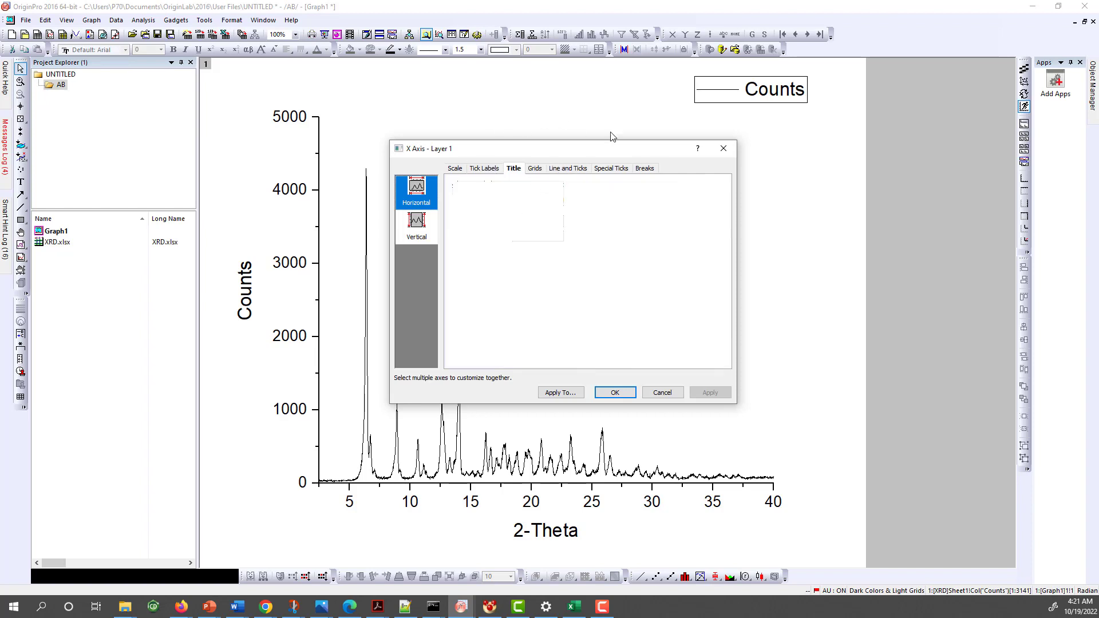
pyautogui.click(562, 169)
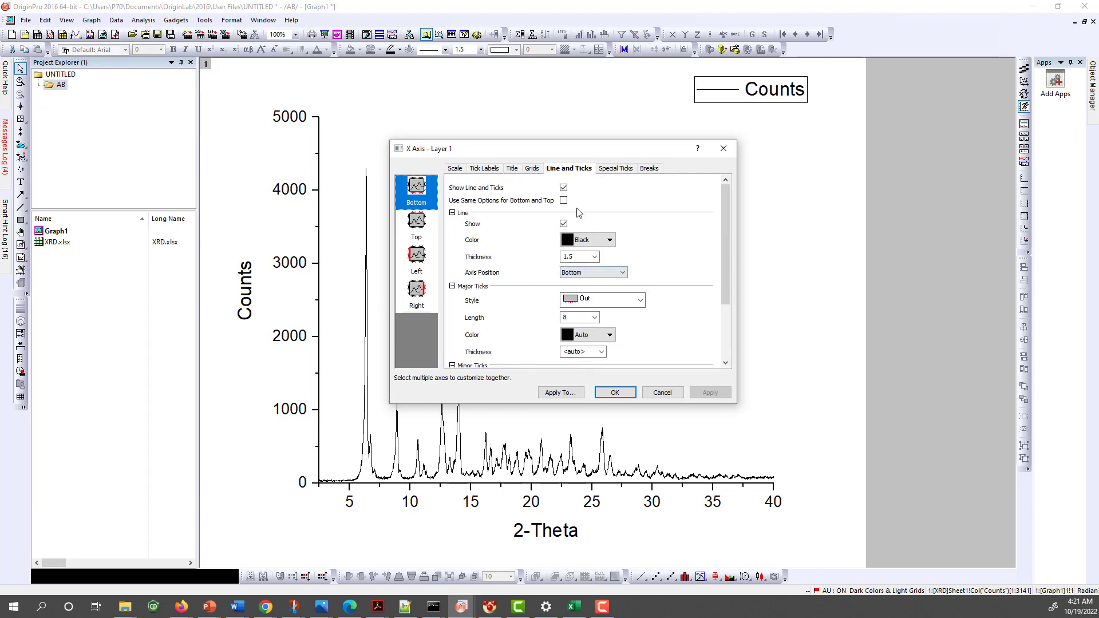
pyautogui.click(530, 171)
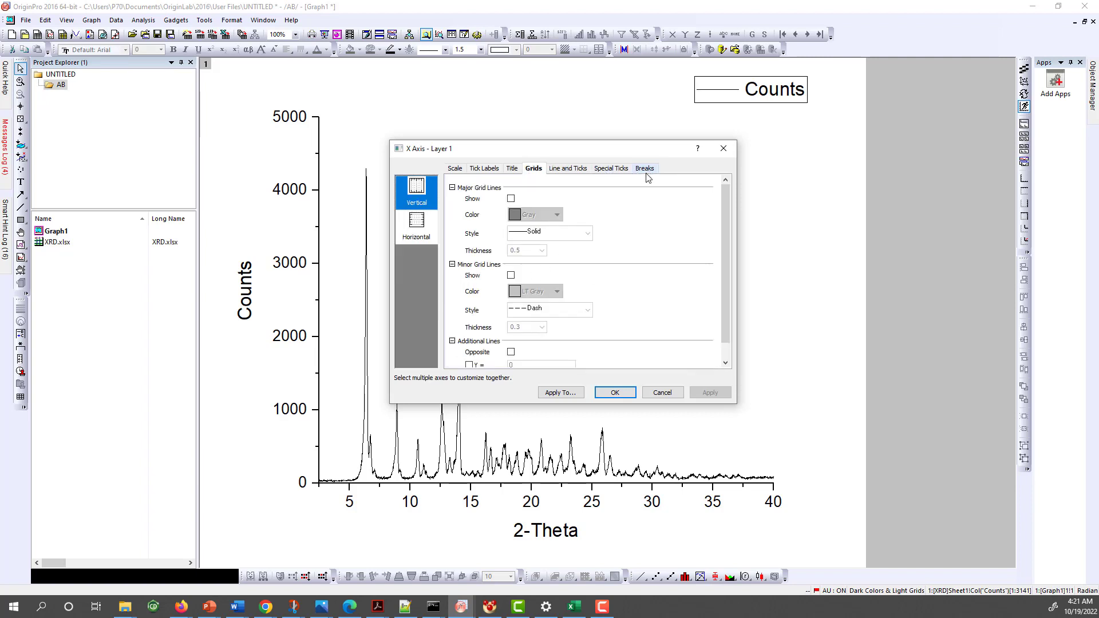
pyautogui.click(613, 395)
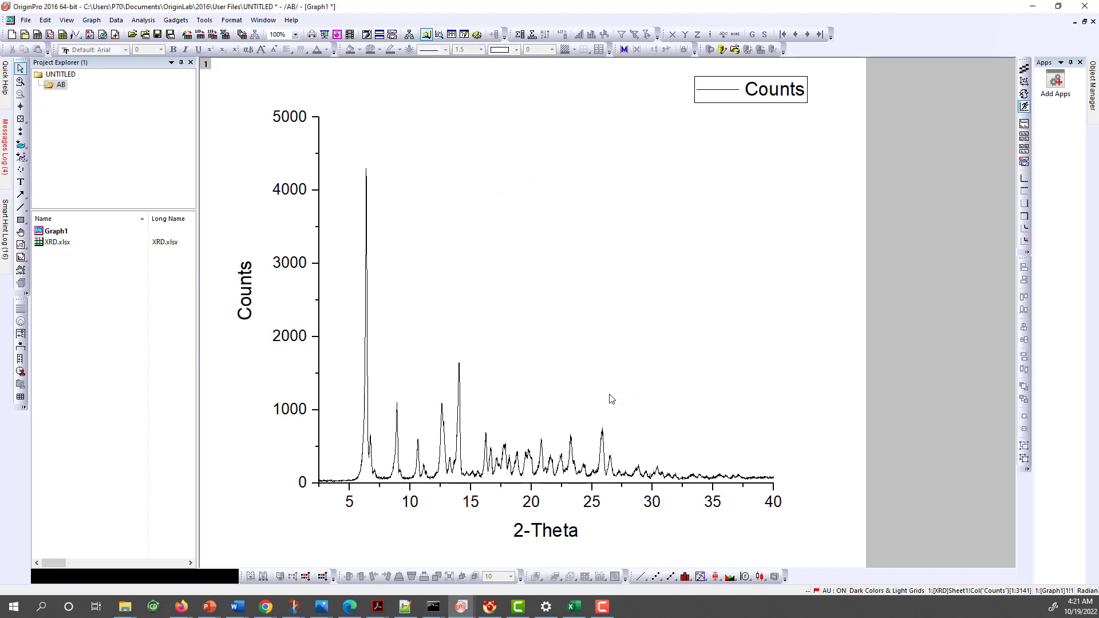
# Step: Move the Counts legend inside the plot area, into the empty space above the smaller peaks
pyautogui.click(784, 91)
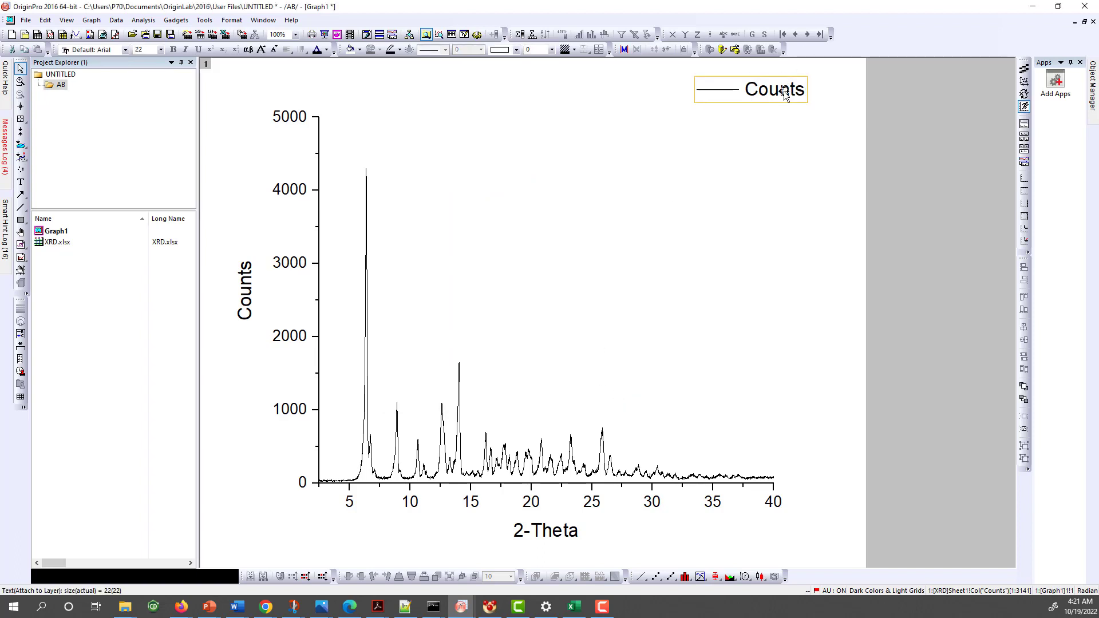
pyautogui.moveTo(784, 91); pyautogui.dragTo(655, 199)
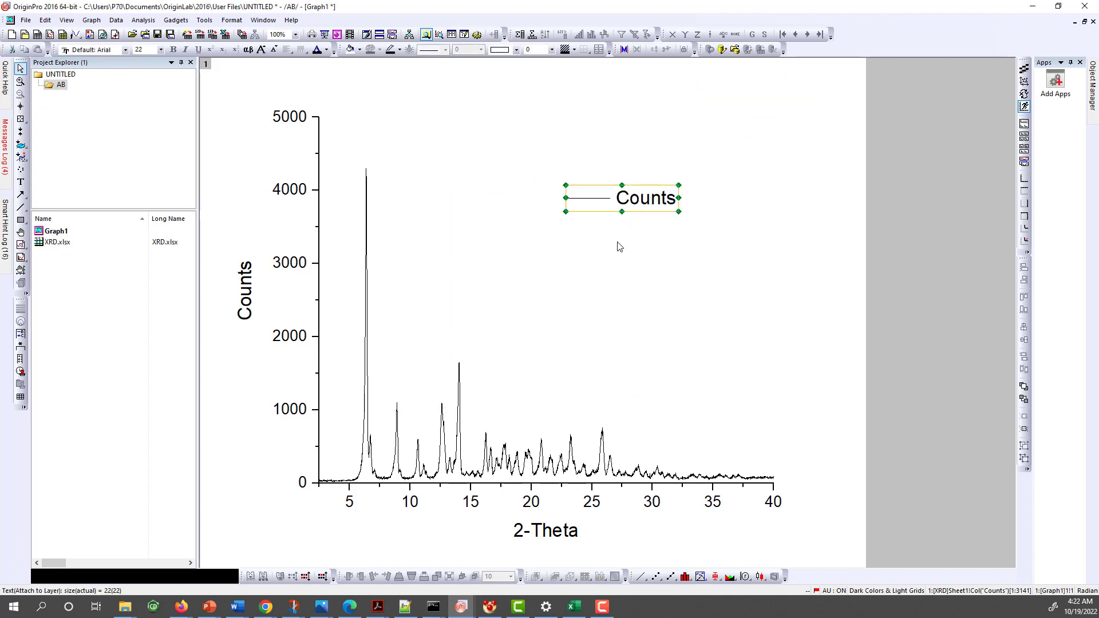
pyautogui.click(616, 243)
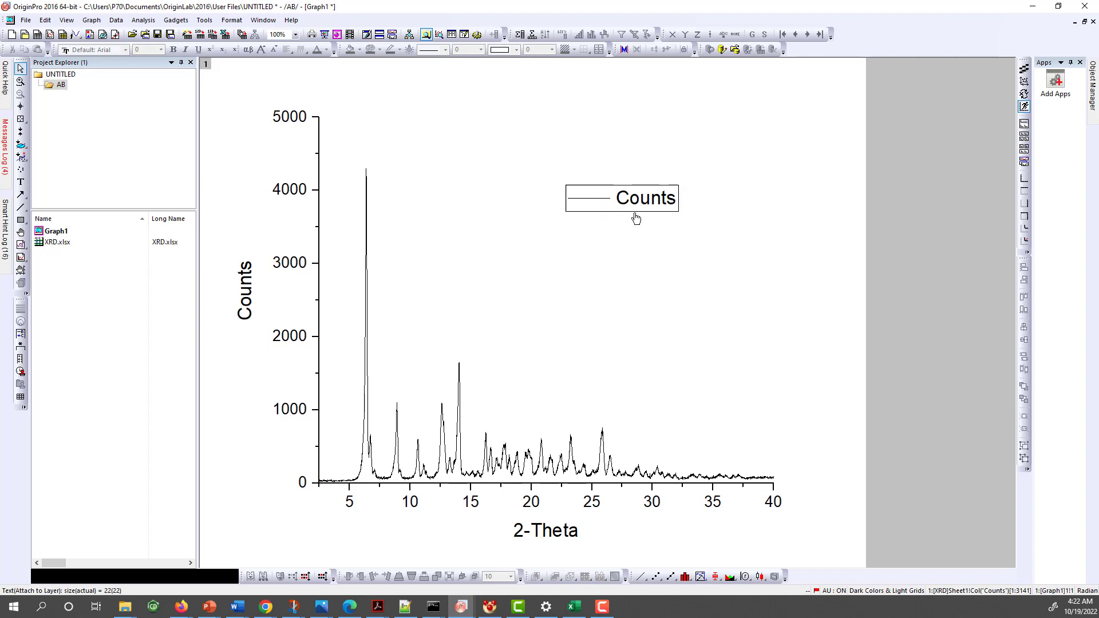
pyautogui.click(618, 207)
pyautogui.doubleClick(619, 207)
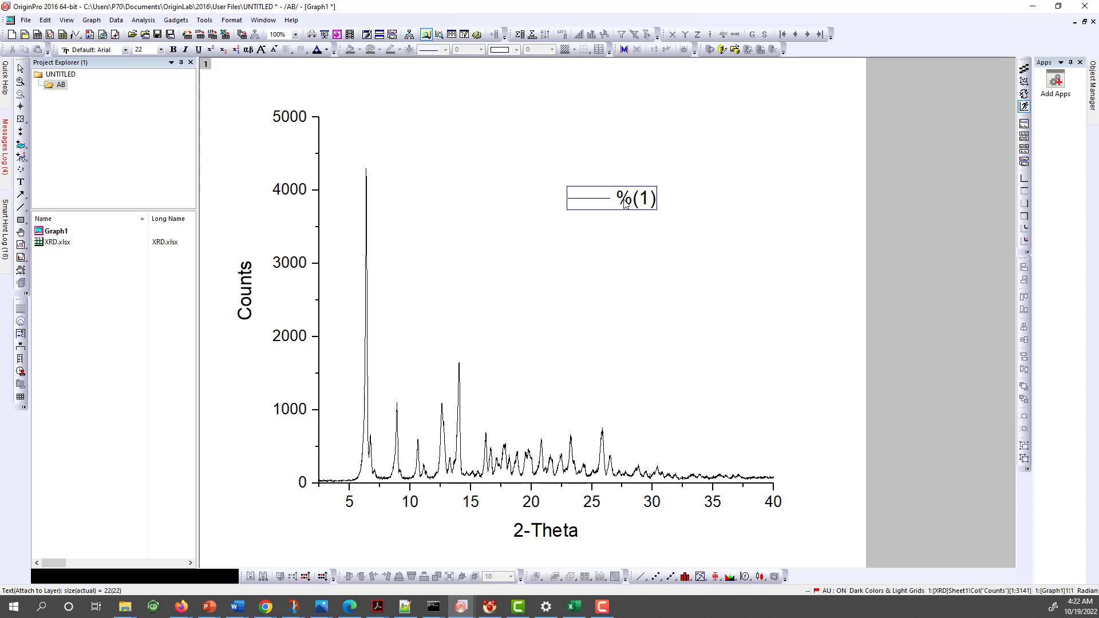
pyautogui.click(515, 429)
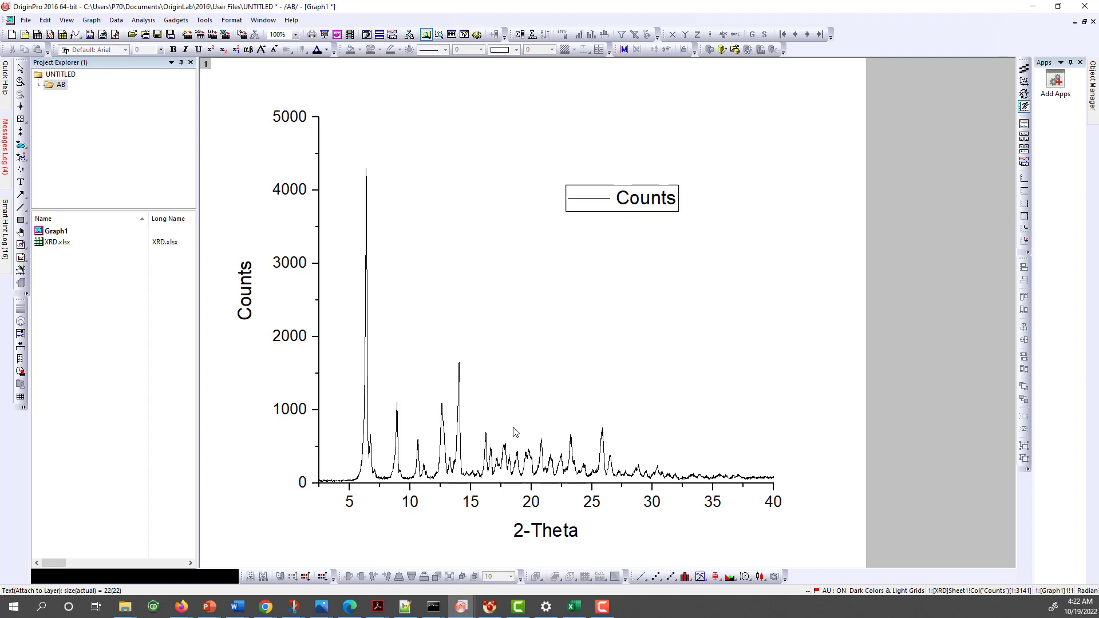
# Step: Change the XRD plot line's color to red
pyautogui.doubleClick(462, 456)
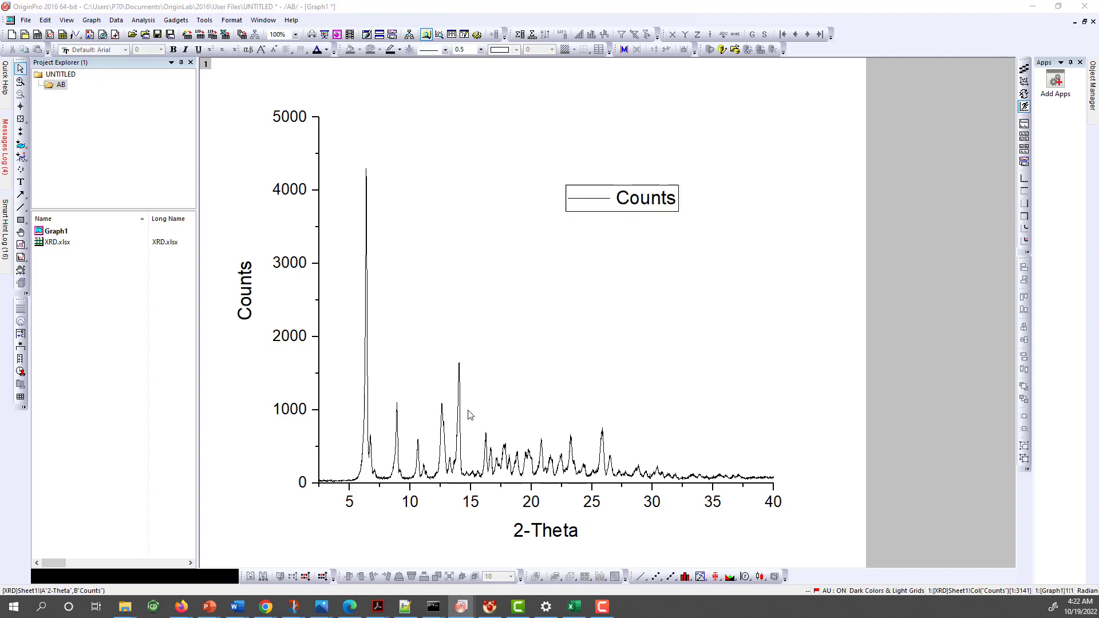
pyautogui.click(623, 242)
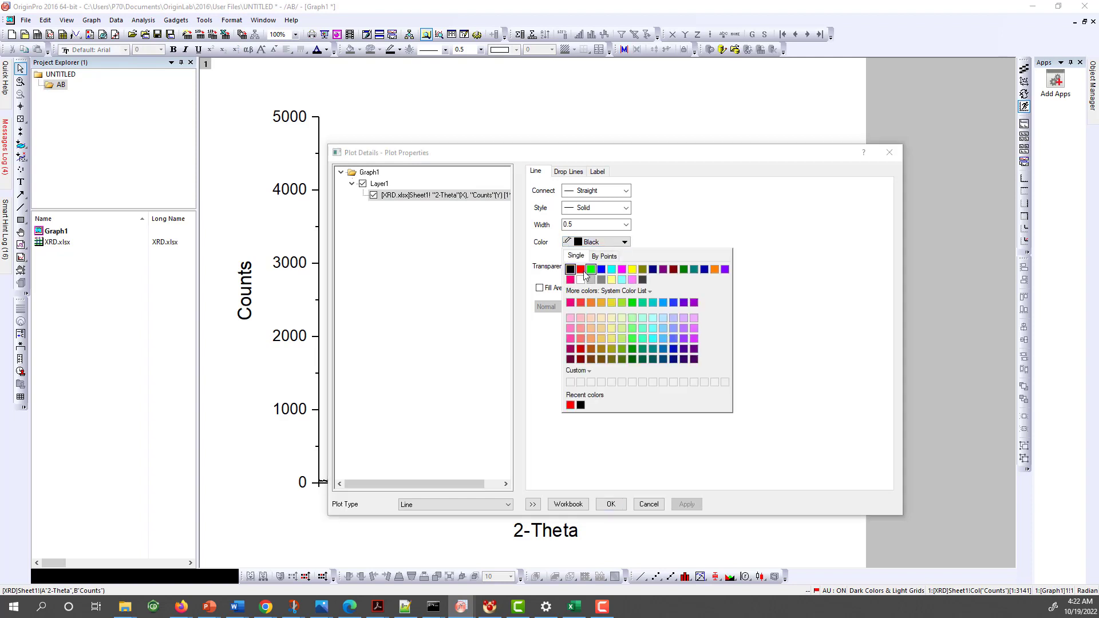
pyautogui.click(581, 270)
pyautogui.click(610, 503)
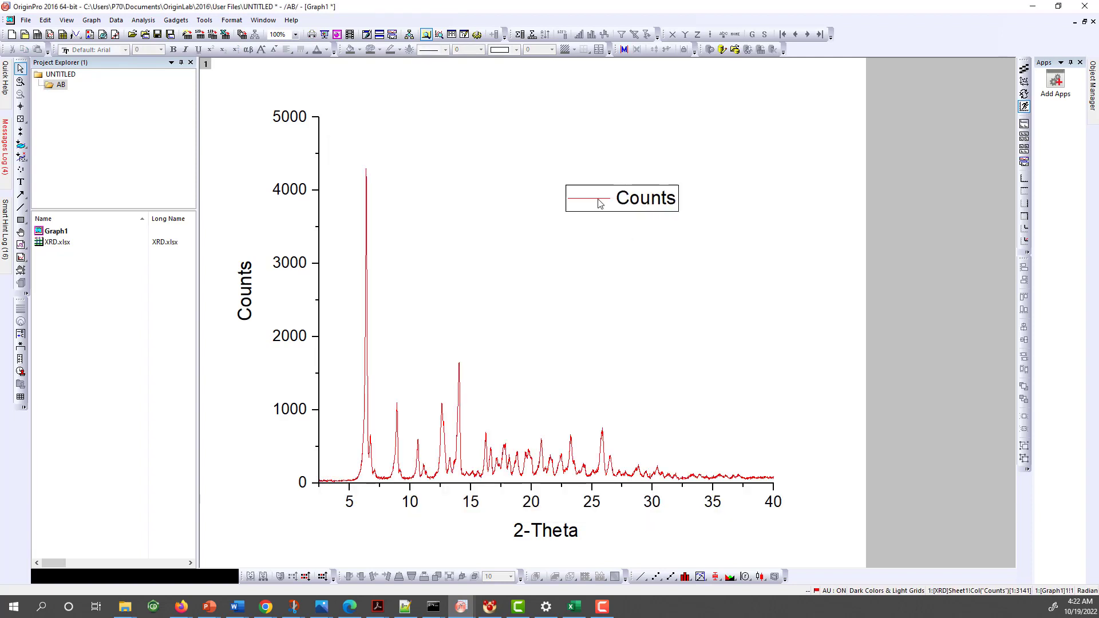
# Step: Replace the legend text with Compd I
pyautogui.doubleClick(621, 200)
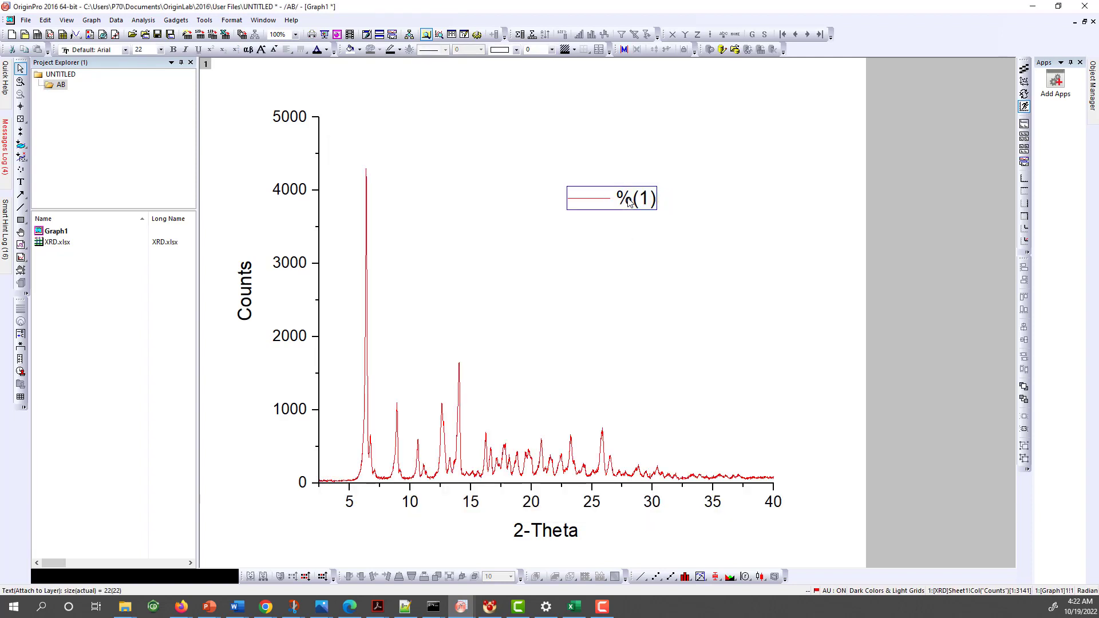
pyautogui.moveTo(621, 199); pyautogui.dragTo(664, 201)
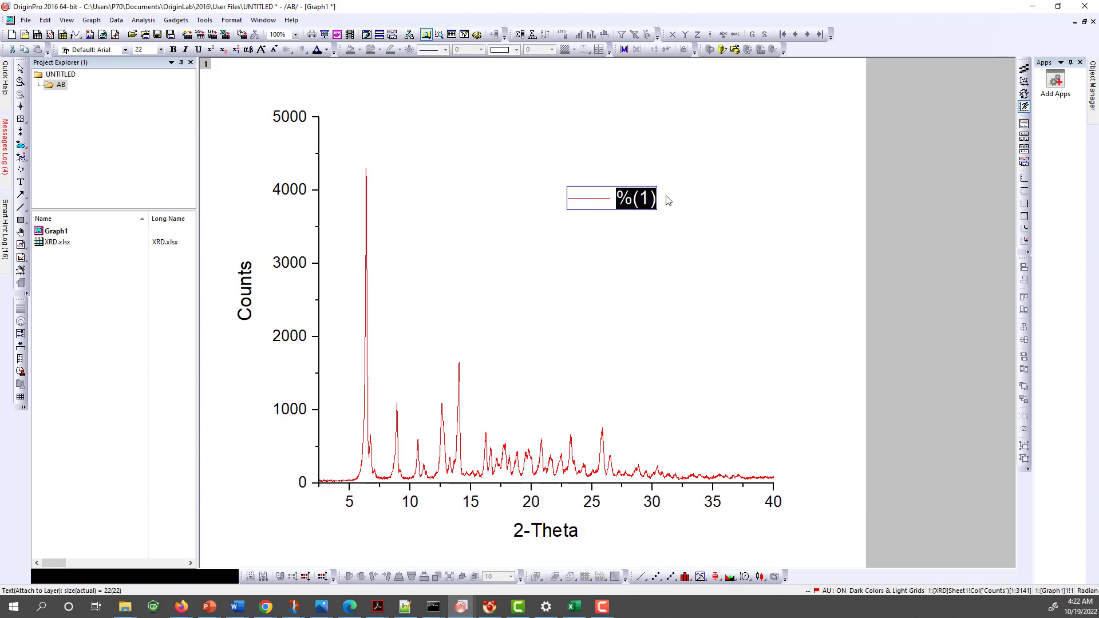
pyautogui.write('Com')
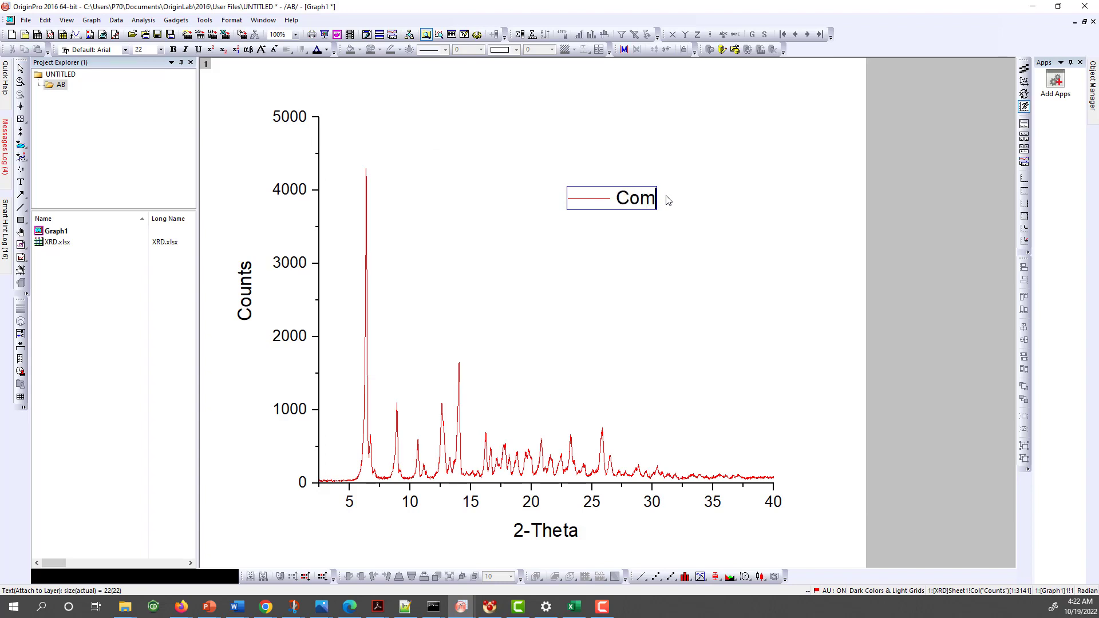
pyautogui.write('pd I')
pyautogui.click(694, 240)
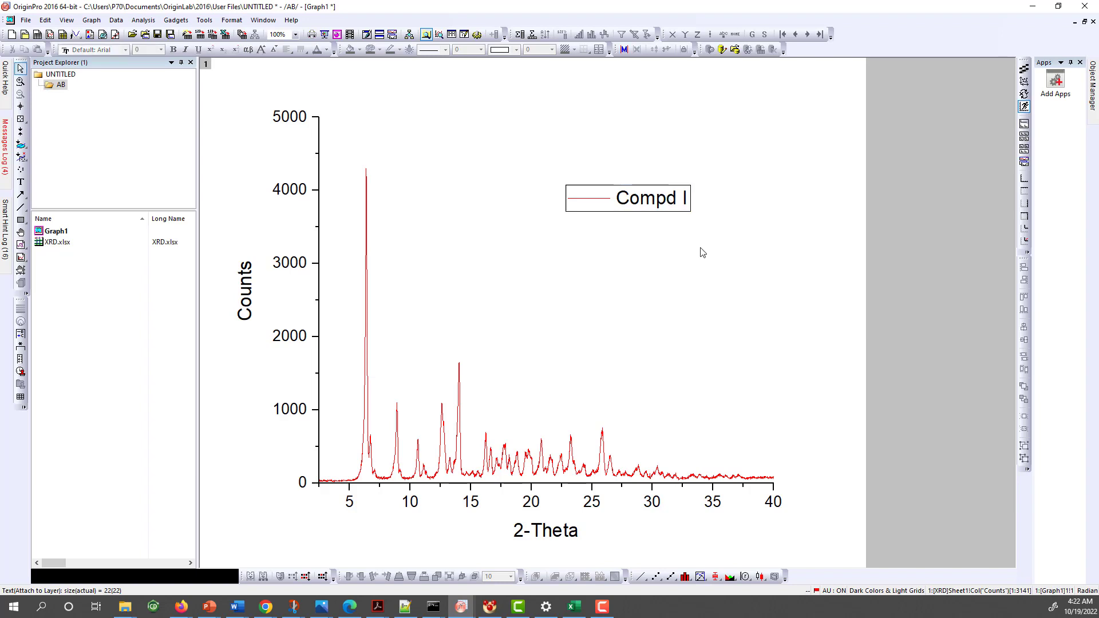
# Step: Add a layer with top X and right Y axes, and delete its axis titles and tick labels
pyautogui.click(1024, 216)
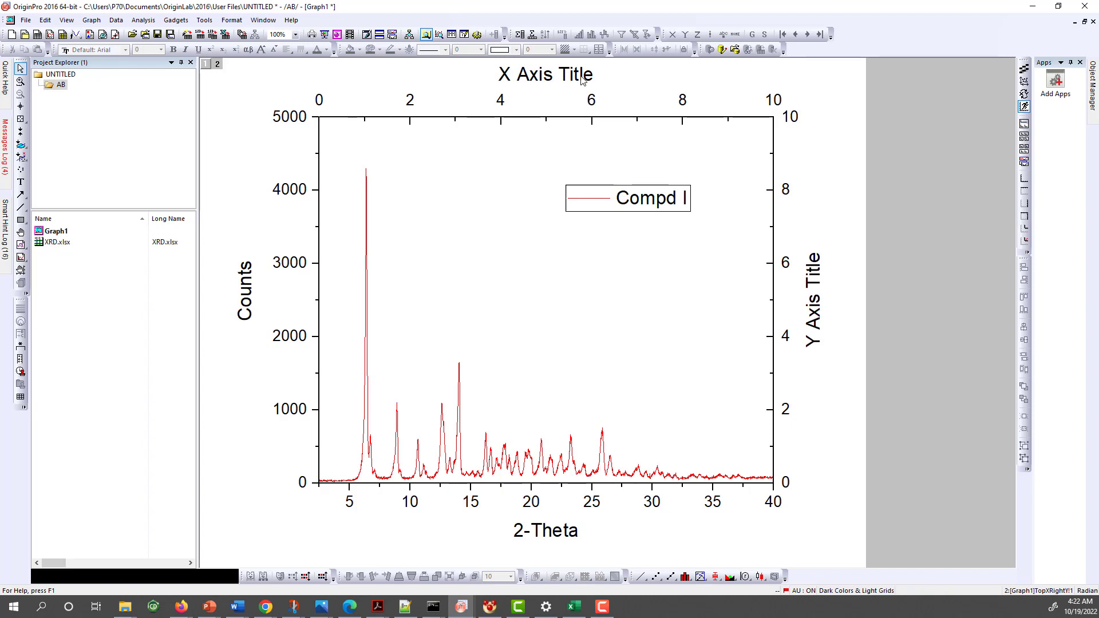
pyautogui.click(582, 79)
pyautogui.press('Delete')
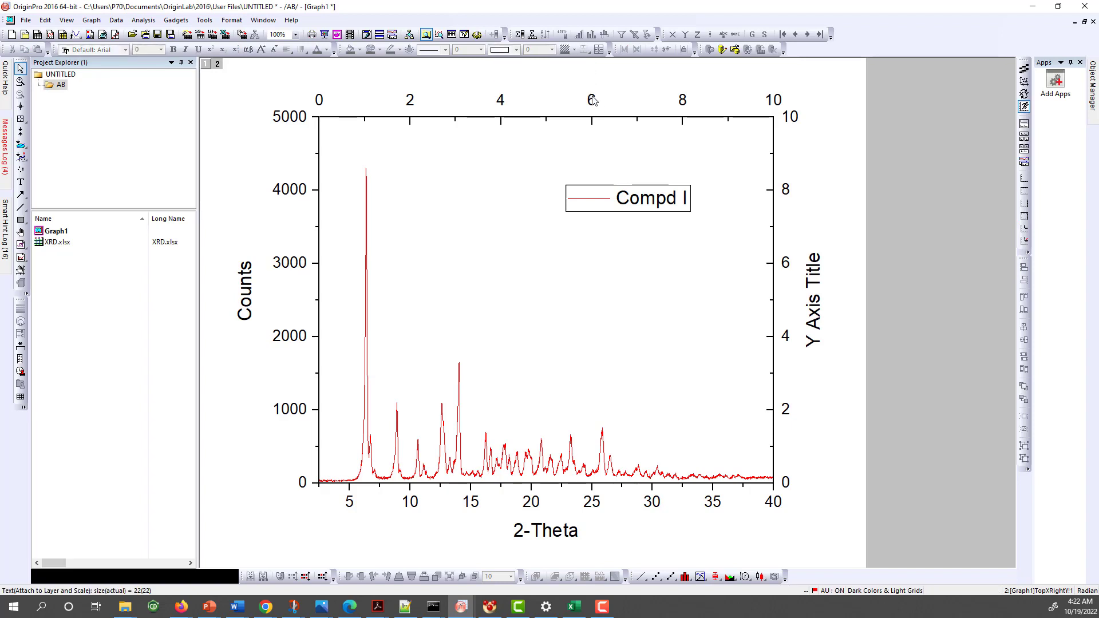
pyautogui.click(594, 101)
pyautogui.press('Delete')
pyautogui.click(798, 118)
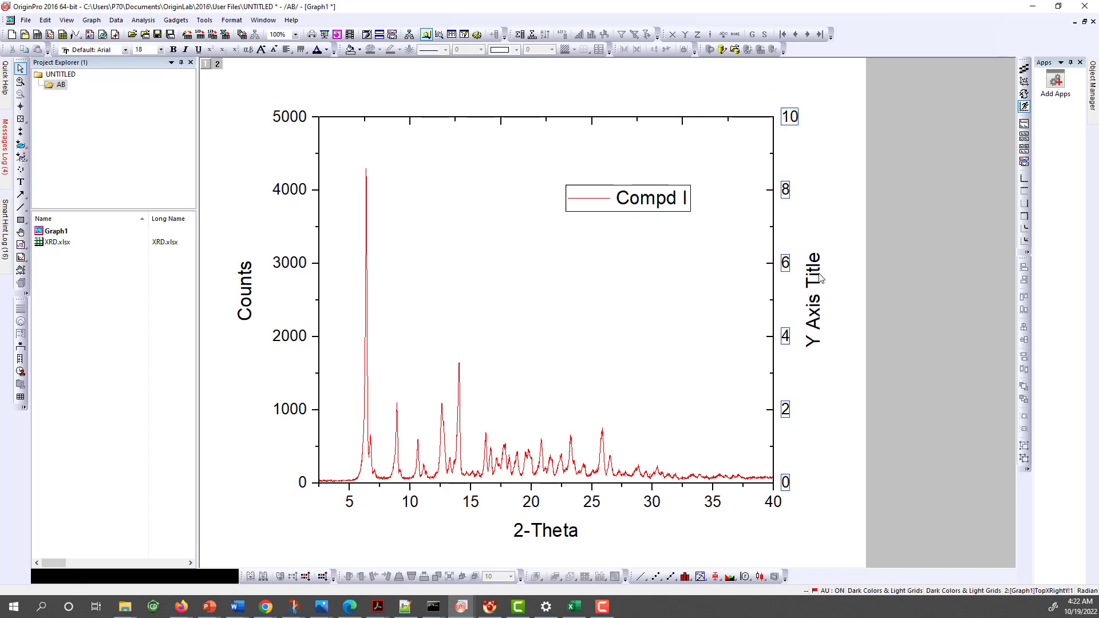
pyautogui.press('Delete')
pyautogui.click(803, 287)
pyautogui.press('Delete')
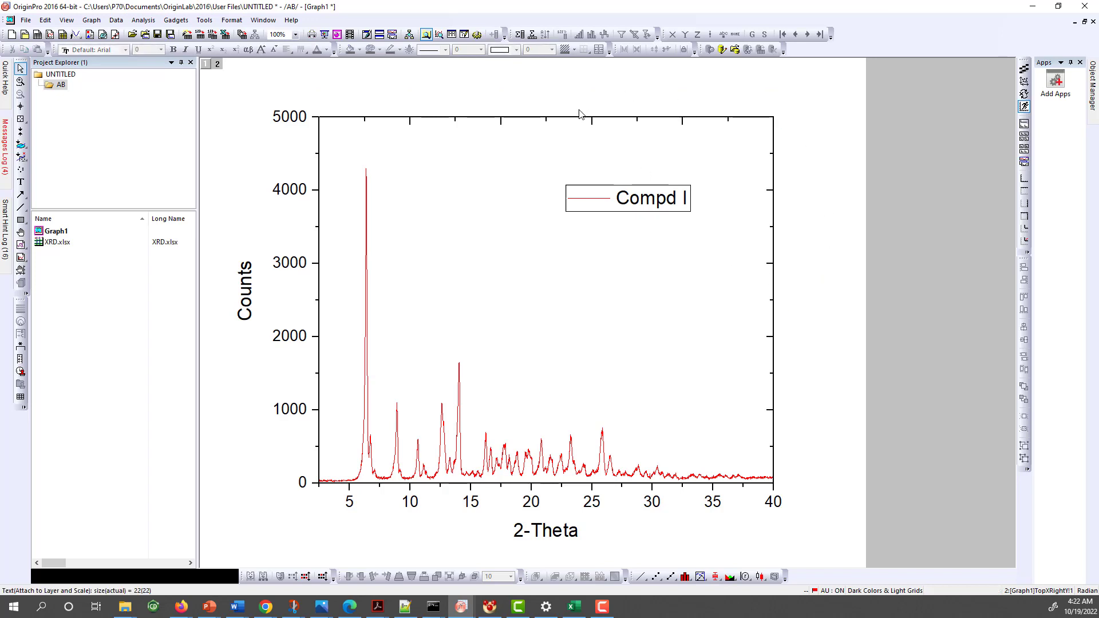
# Step: Set both the major and minor tick styles of the top axis in layer 2 to None
pyautogui.doubleClick(517, 119)
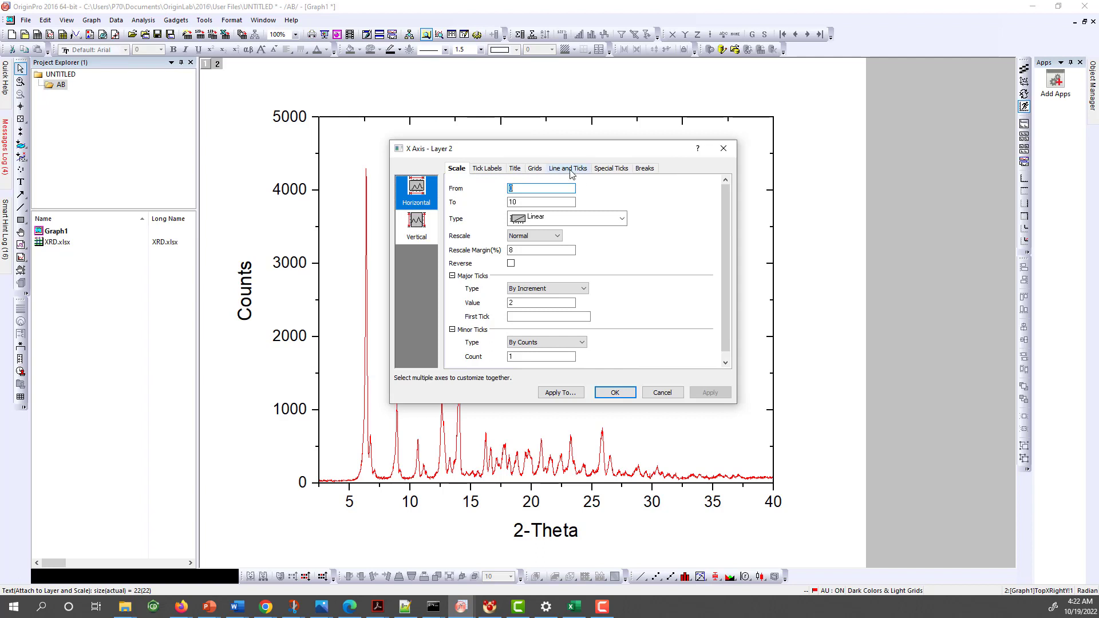
pyautogui.click(570, 168)
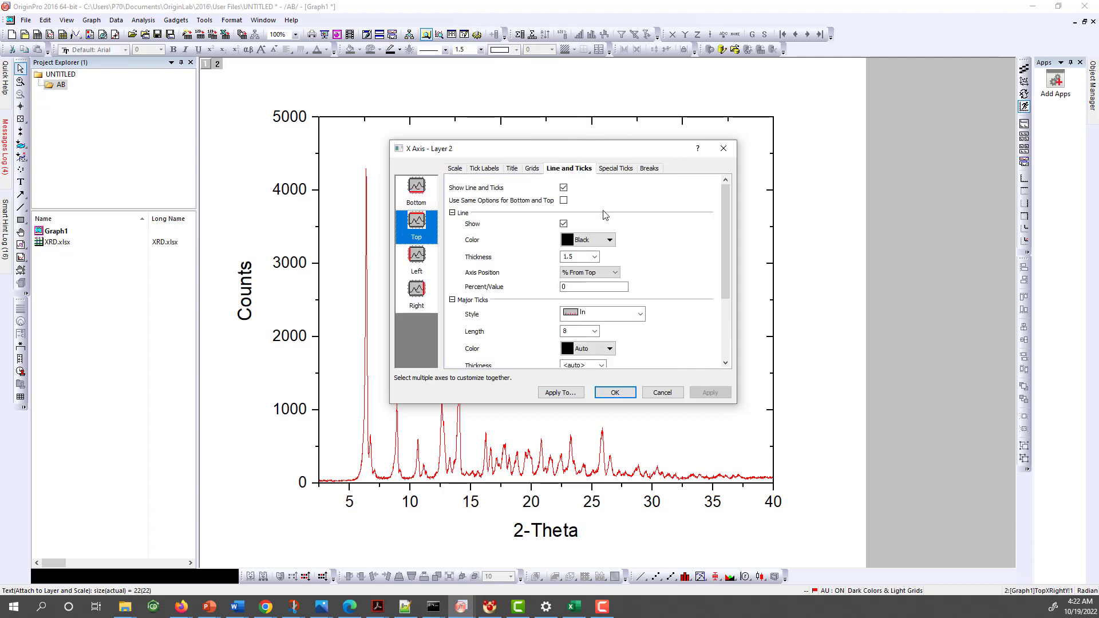
pyautogui.scroll(-1, 611, 289)
pyautogui.click(626, 301)
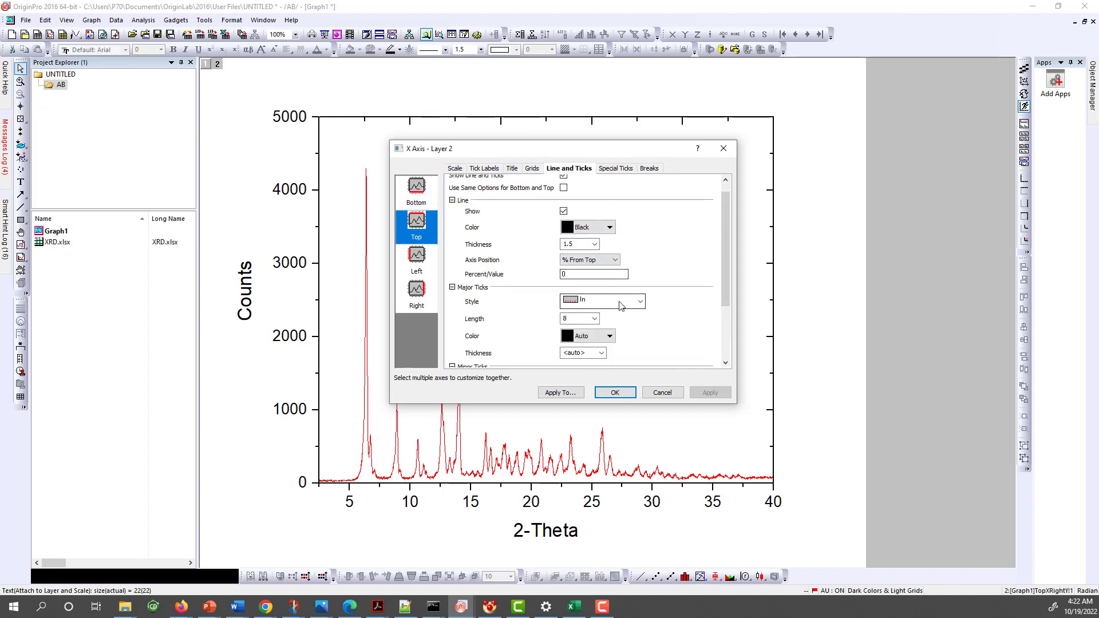
pyautogui.click(629, 350)
pyautogui.scroll(-3, 648, 333)
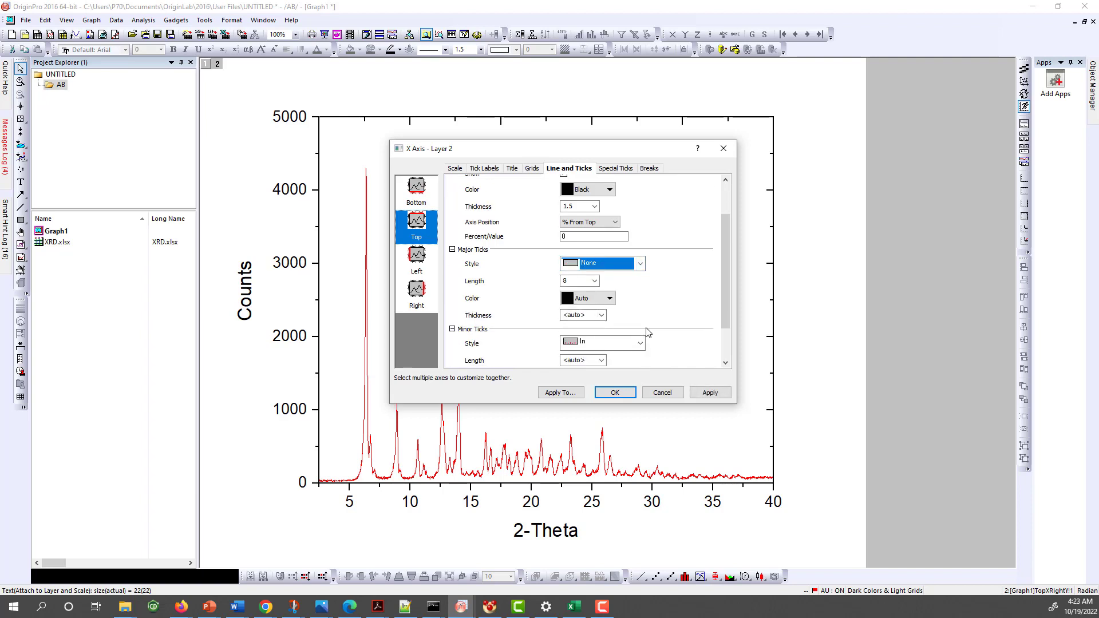
pyautogui.click(632, 331)
pyautogui.click(589, 380)
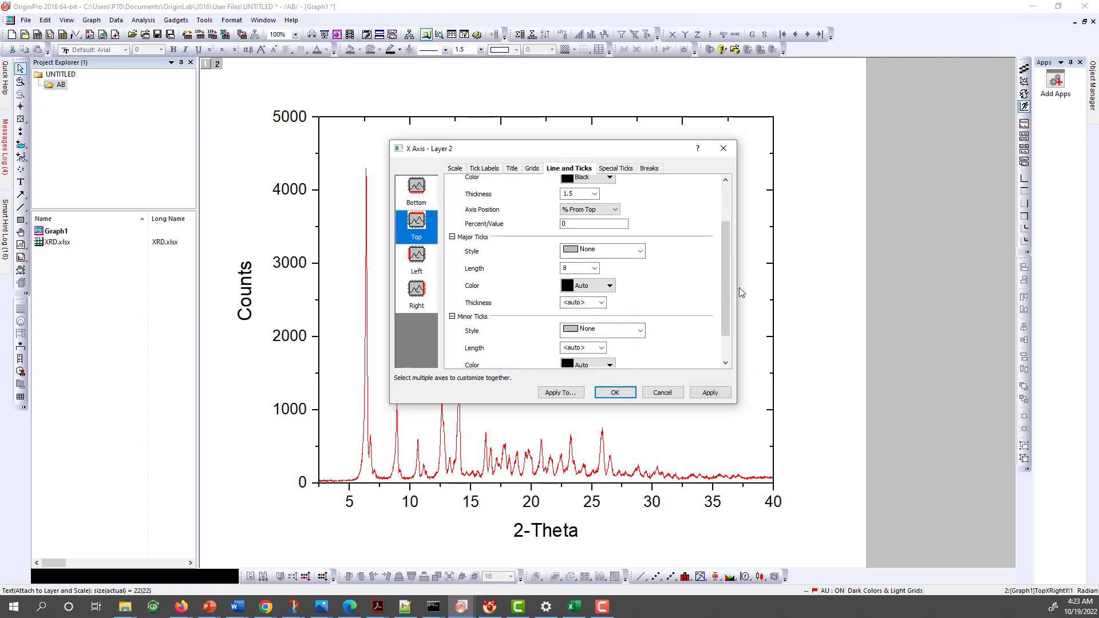
# Step: Set both the major and minor tick styles of the right axis to None and apply the axis changes
pyautogui.click(416, 292)
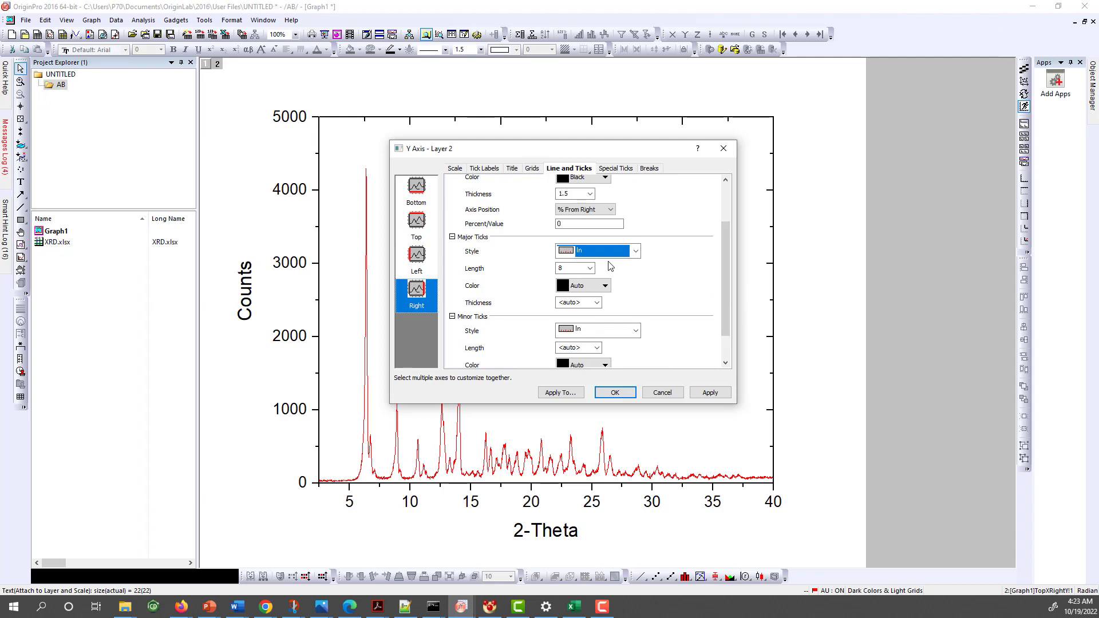
pyautogui.click(635, 252)
pyautogui.click(606, 302)
pyautogui.click(634, 331)
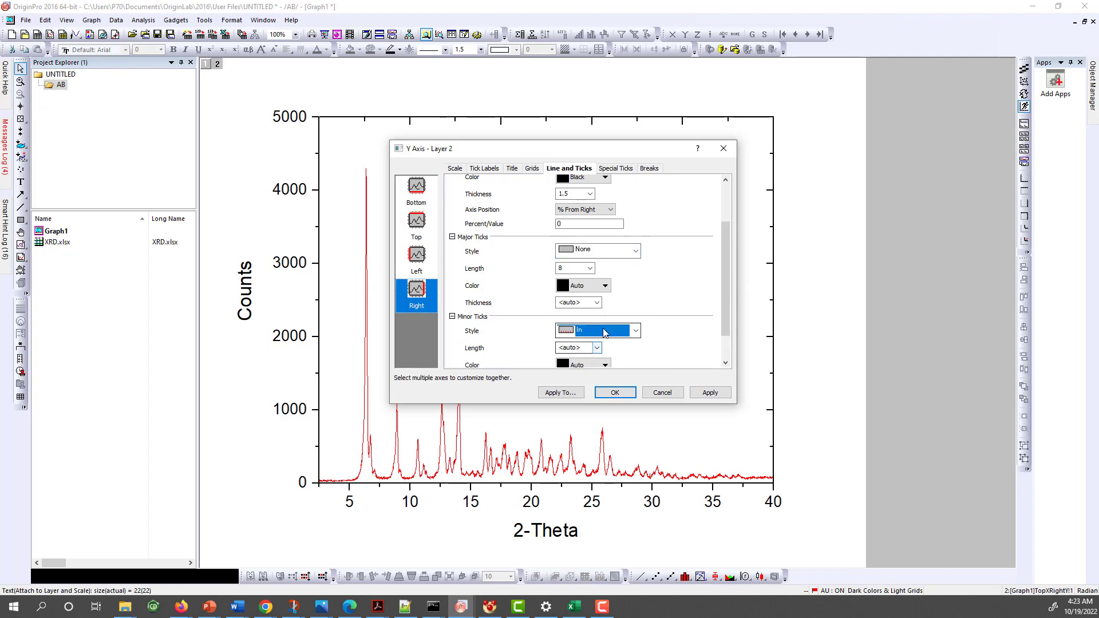
pyautogui.click(590, 380)
pyautogui.click(709, 393)
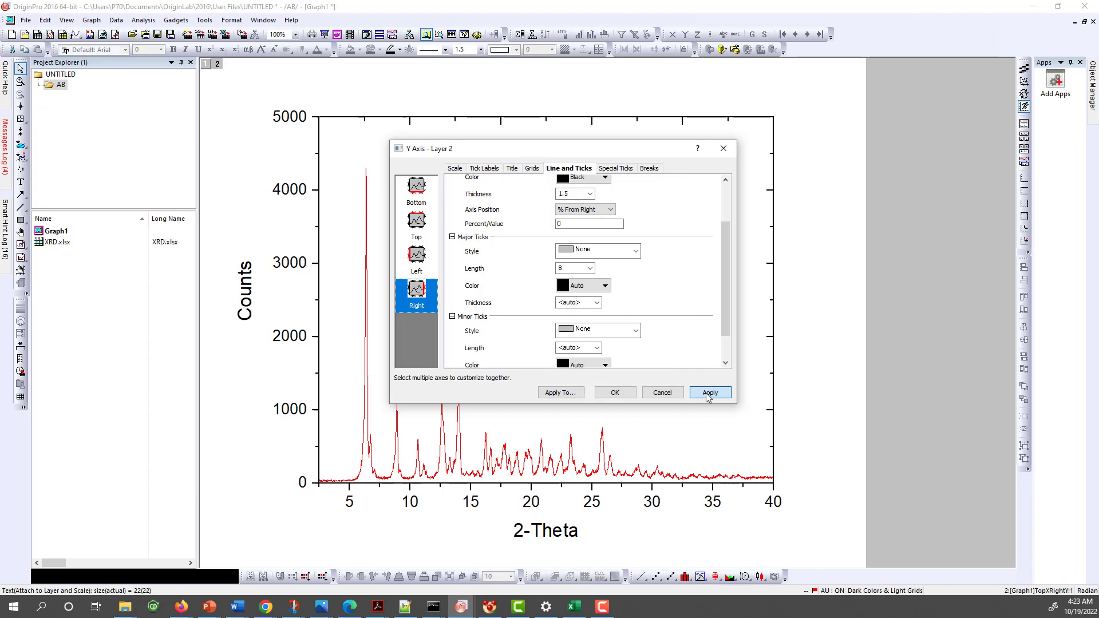
# Step: Confirm and close the axis settings, and move the Compd I legend into the upper-right corner of the graph frame
pyautogui.click(608, 392)
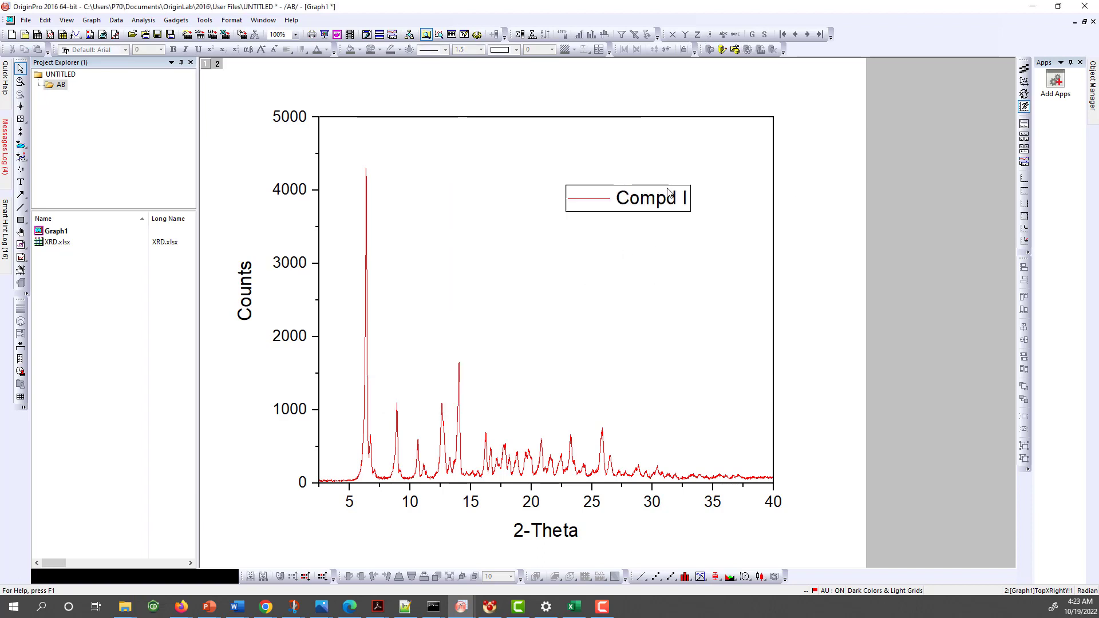
pyautogui.click(680, 206)
pyautogui.moveTo(687, 204); pyautogui.dragTo(738, 154)
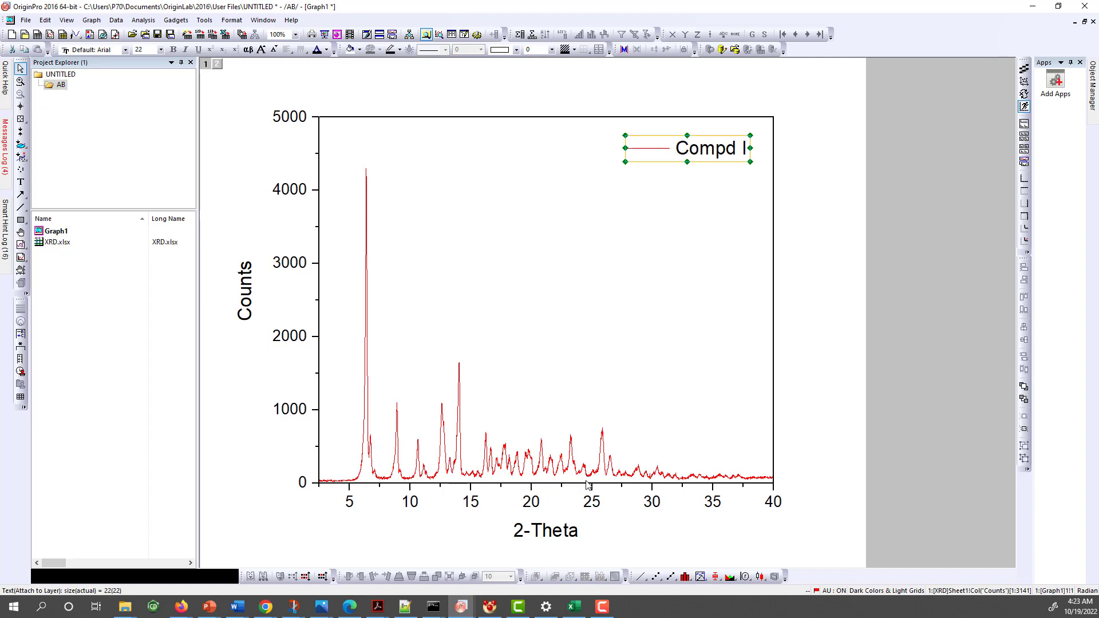
# Step: Zoom in on the tall peaks between about 4 and 10 2-Theta, read a point's coordinates on the tallest peak, and restore the full scale
pyautogui.click(21, 82)
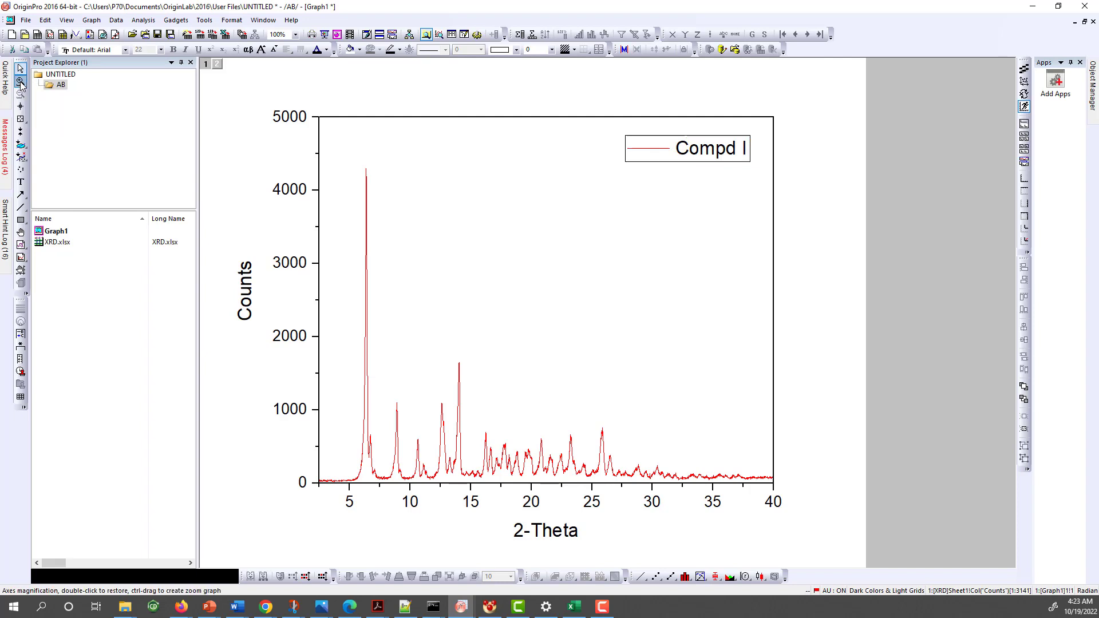
pyautogui.moveTo(338, 160); pyautogui.dragTo(414, 484)
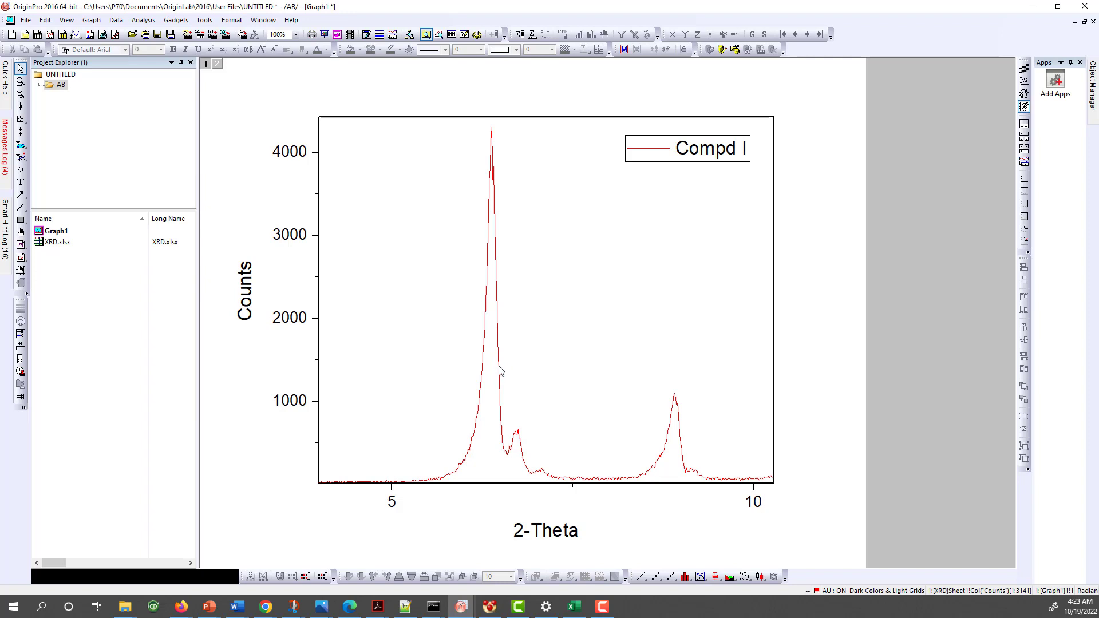
pyautogui.click(21, 106)
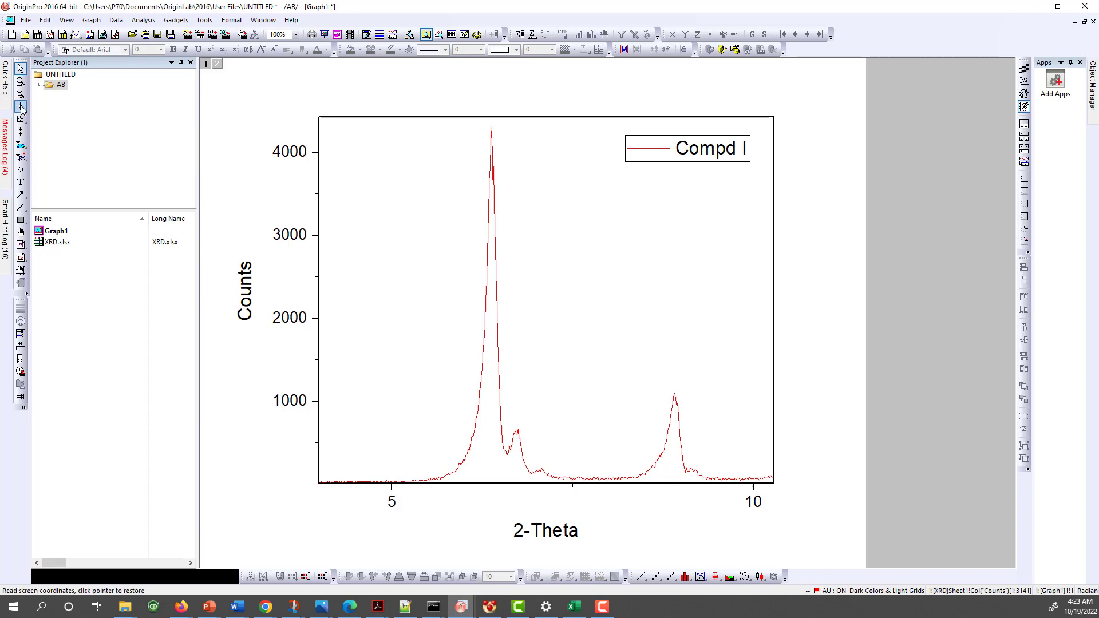
pyautogui.click(499, 349)
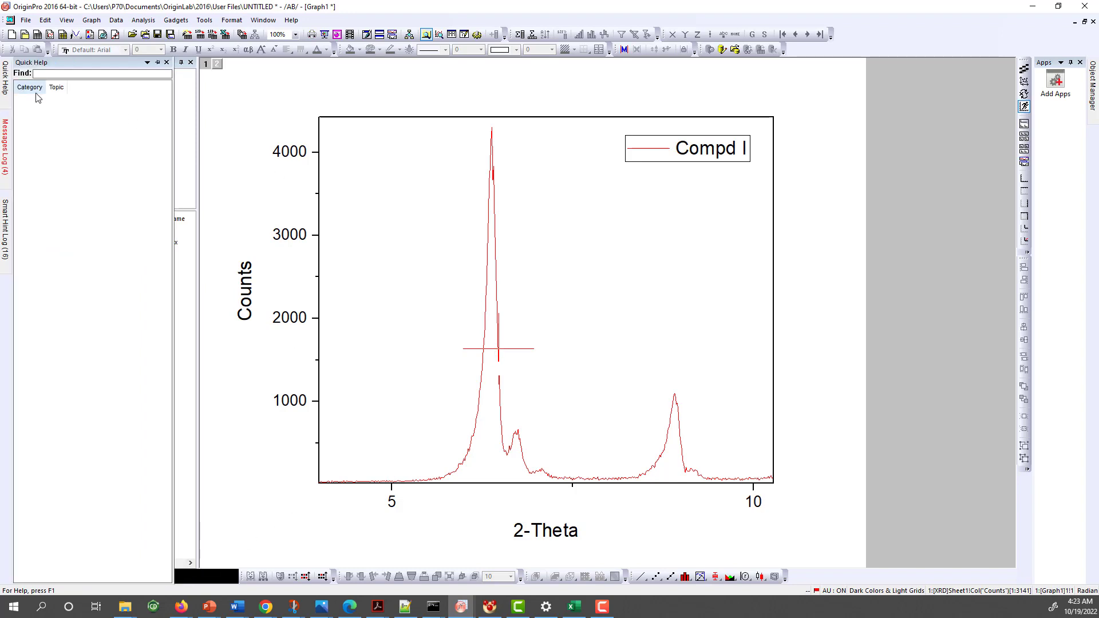
pyautogui.click(20, 94)
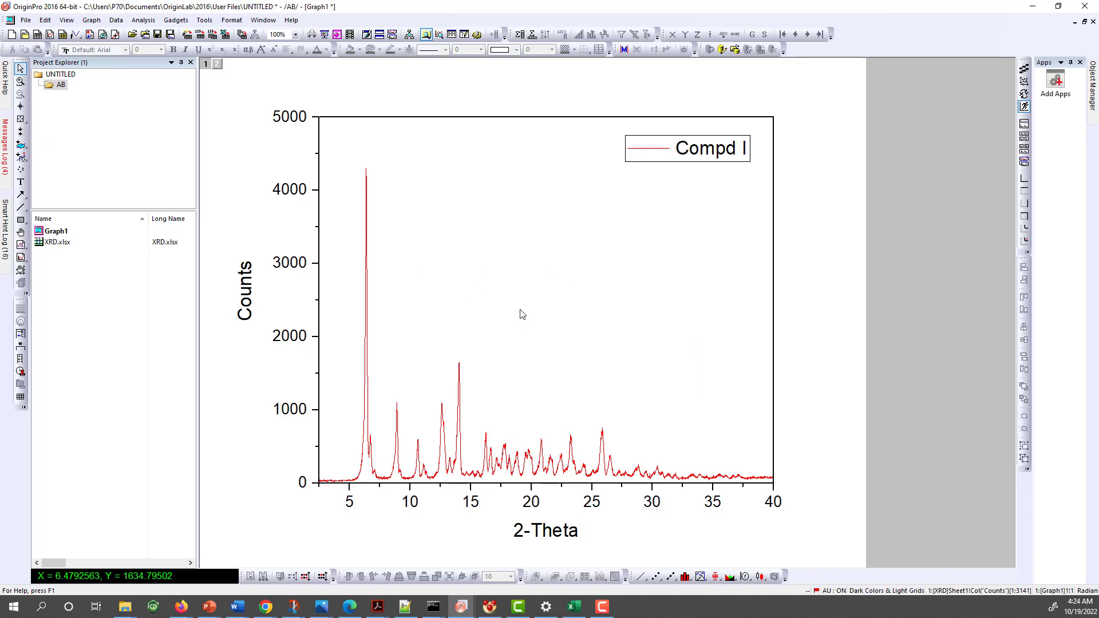
# Step: Set up a JPEG graph export with automatic fit width turned off, view the DPI resolution choices, and close without exporting
pyautogui.click(26, 21)
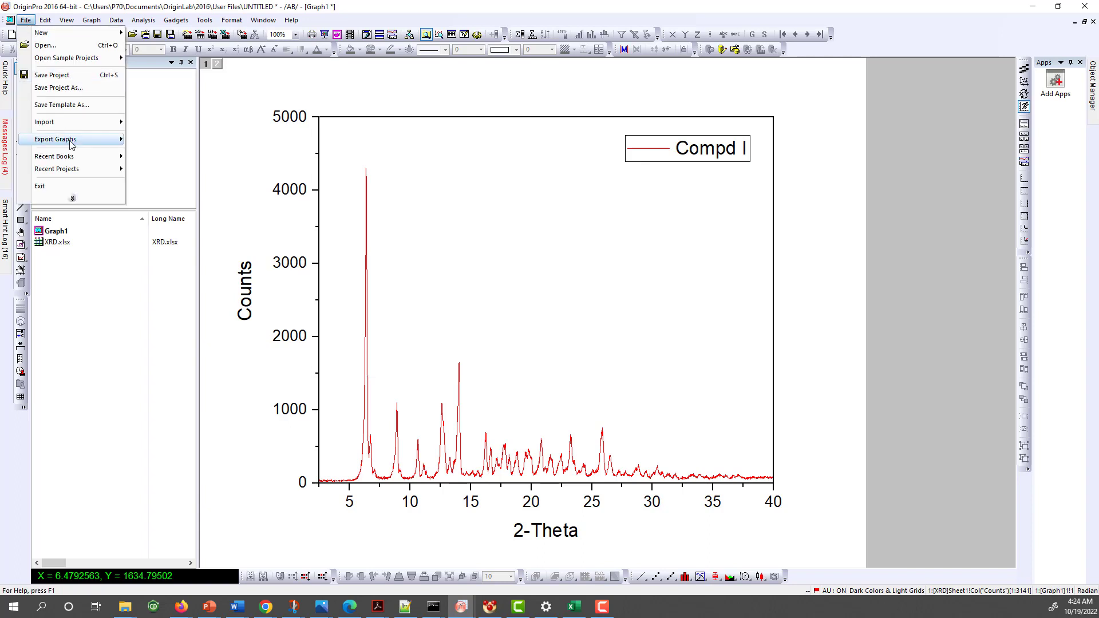
pyautogui.moveTo(72, 144)
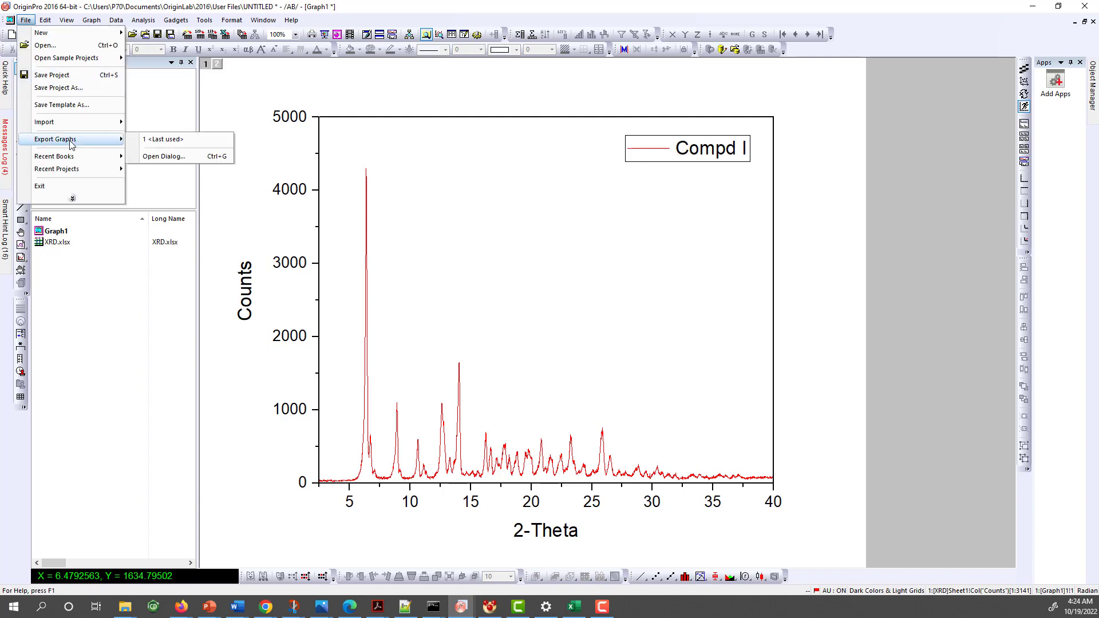
pyautogui.click(167, 158)
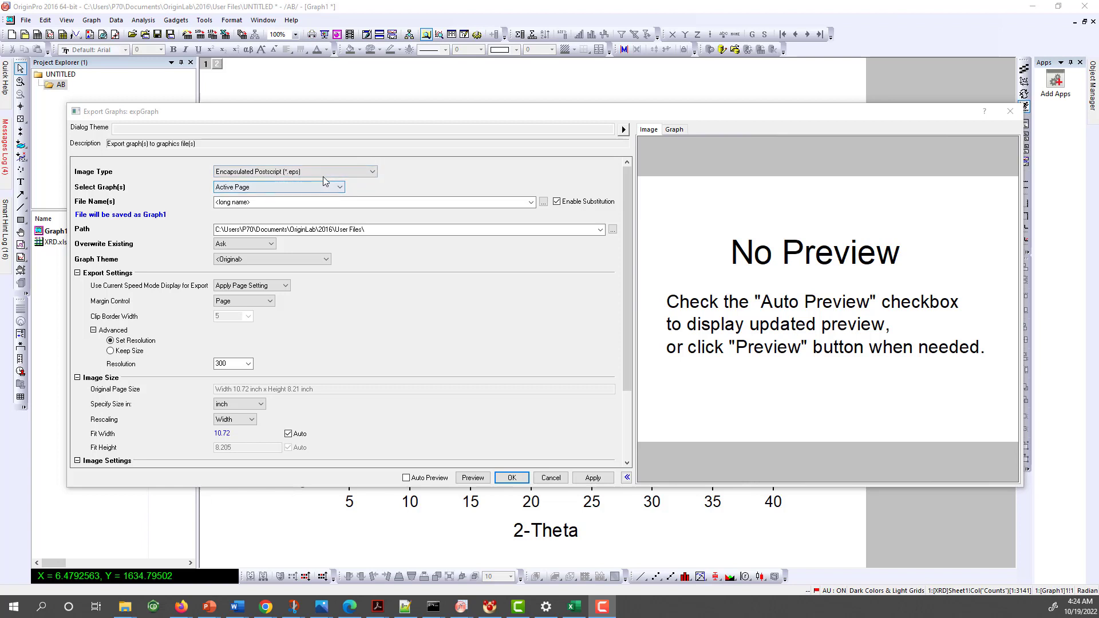
pyautogui.click(374, 173)
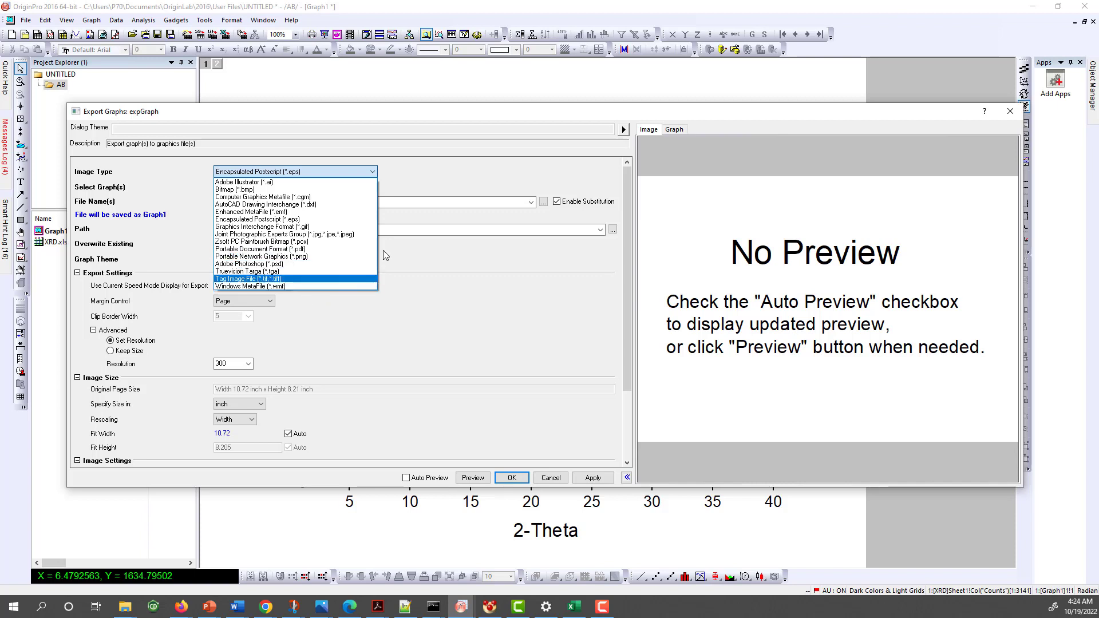
pyautogui.click(318, 234)
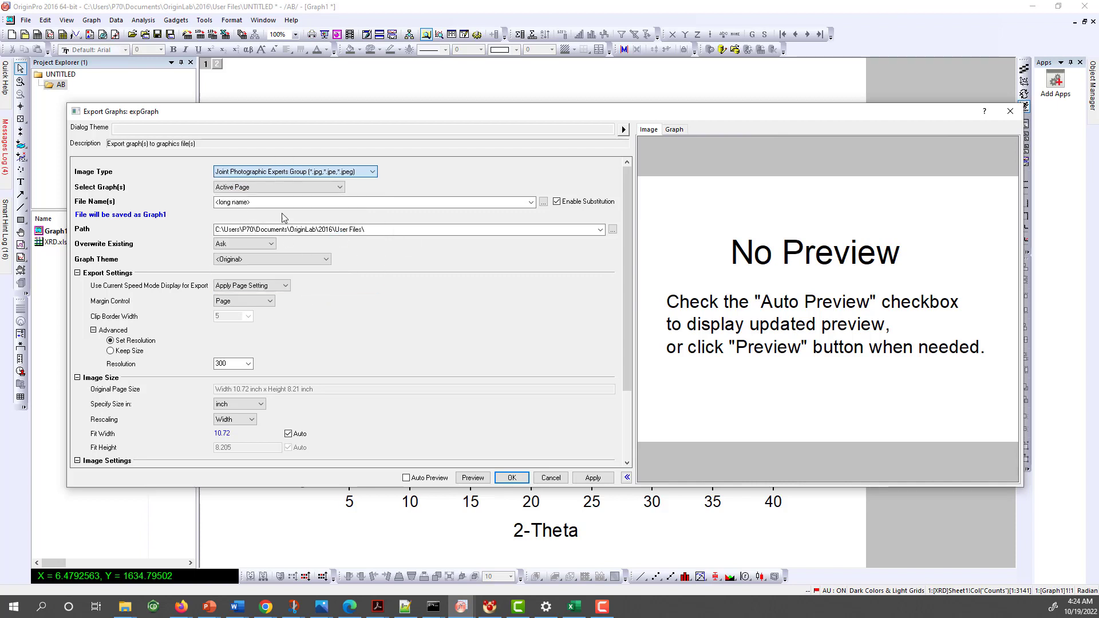
pyautogui.scroll(-1, 295, 294)
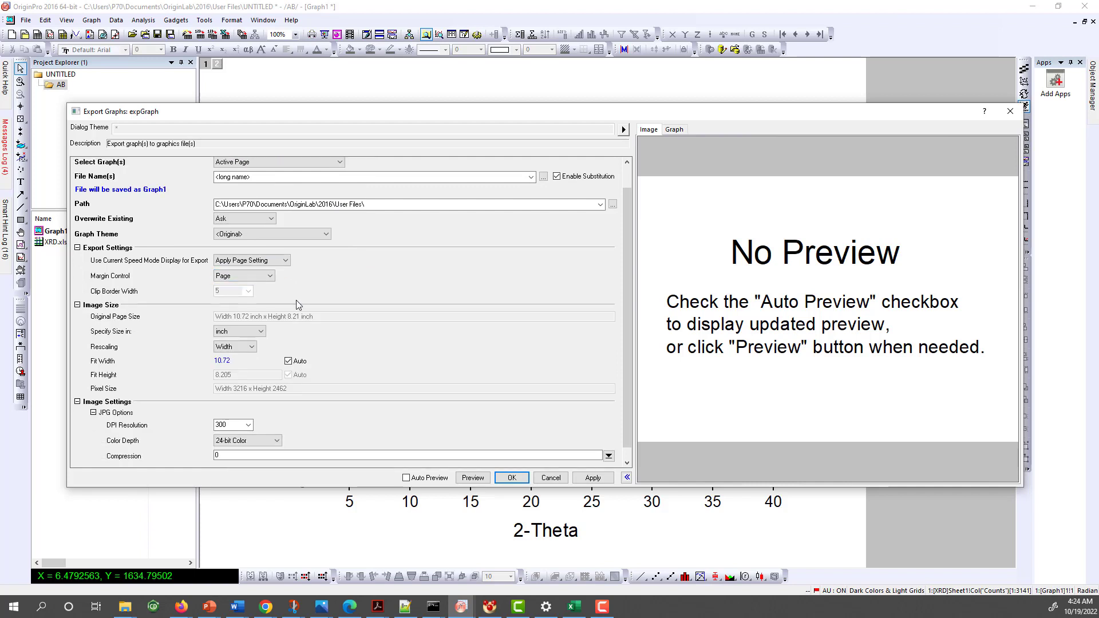
pyautogui.scroll(-1, 296, 301)
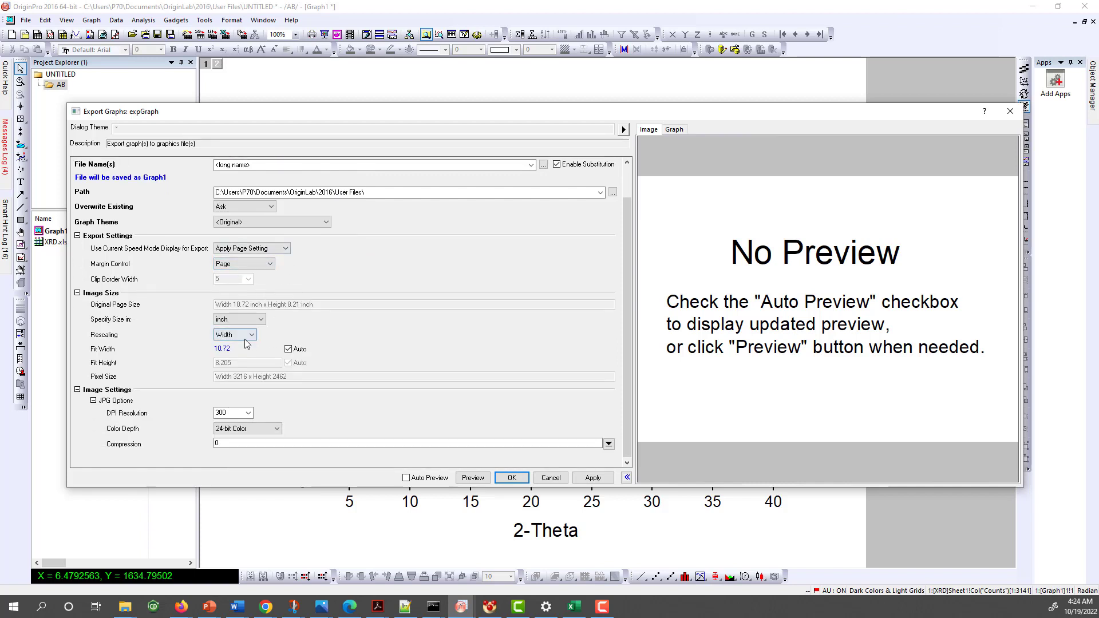
pyautogui.click(288, 349)
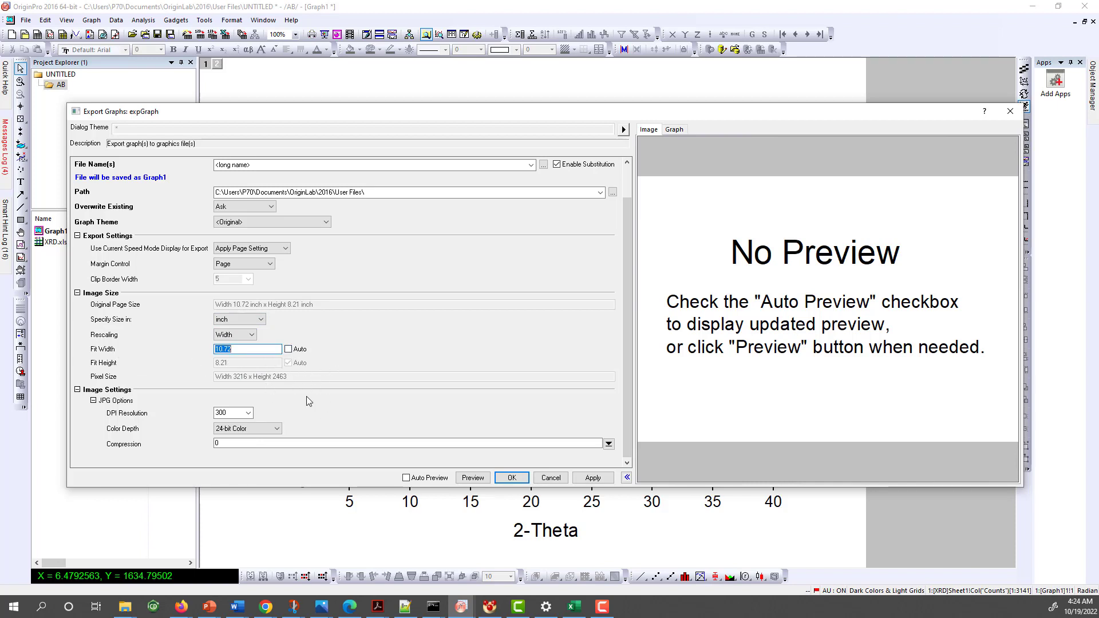
pyautogui.click(245, 413)
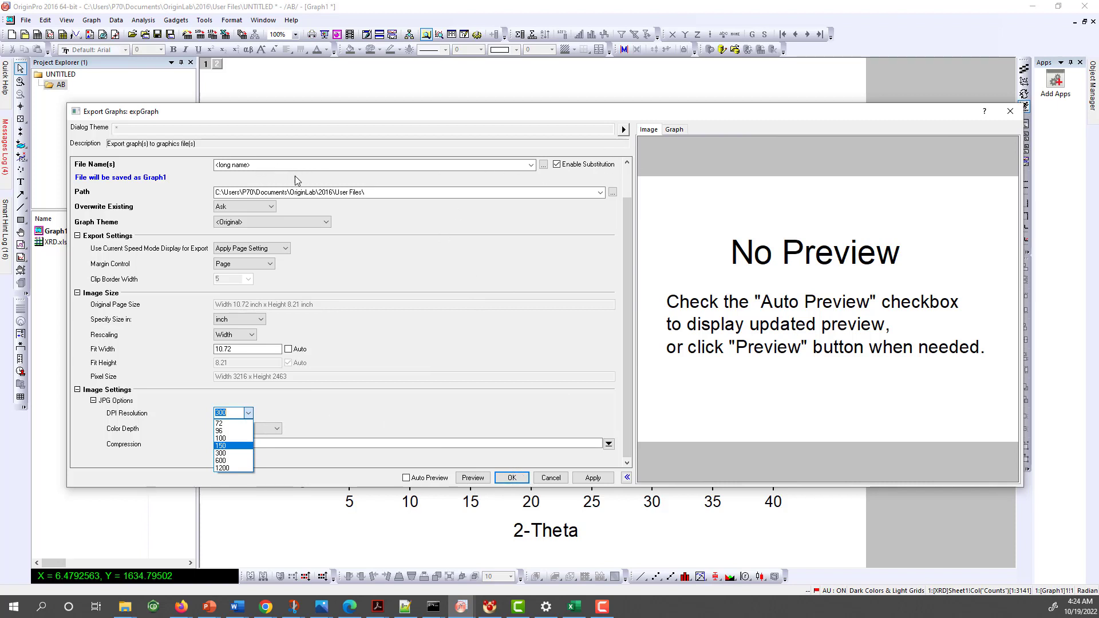
pyautogui.click(1010, 114)
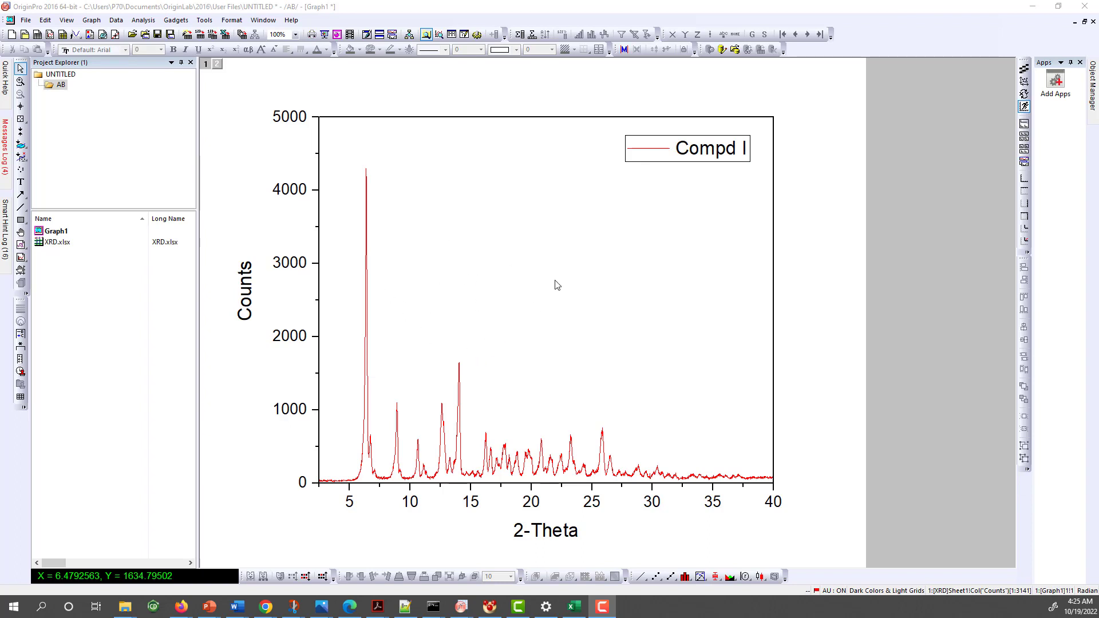
# Step: Send the active graph page to PowerPoint as an embedded object with no title line, starting at slide 1
pyautogui.rightClick(512, 275)
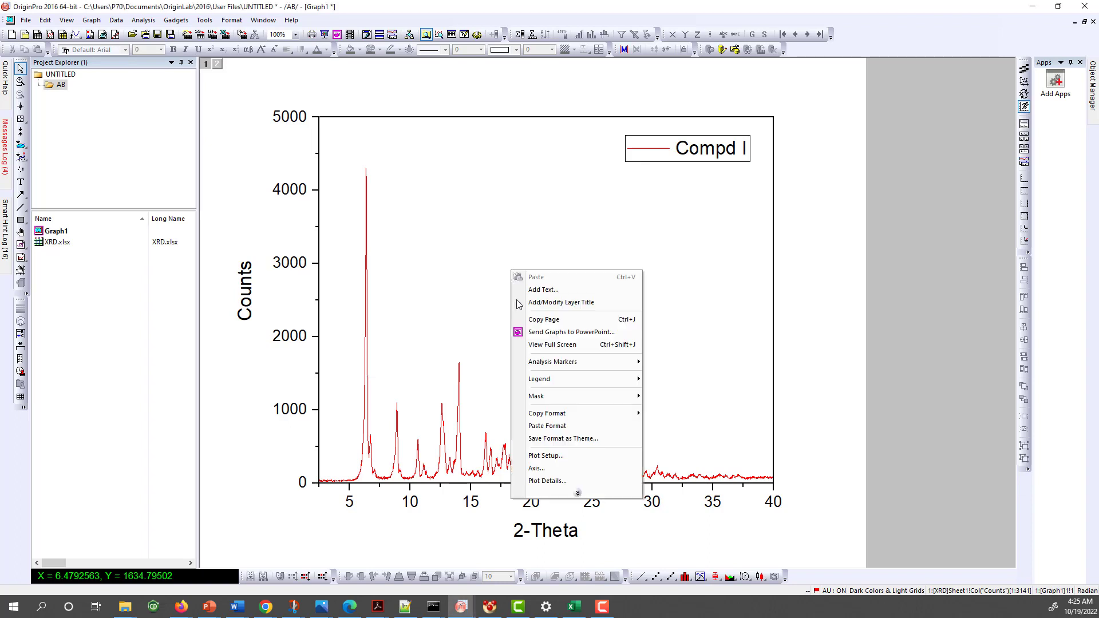
pyautogui.click(538, 338)
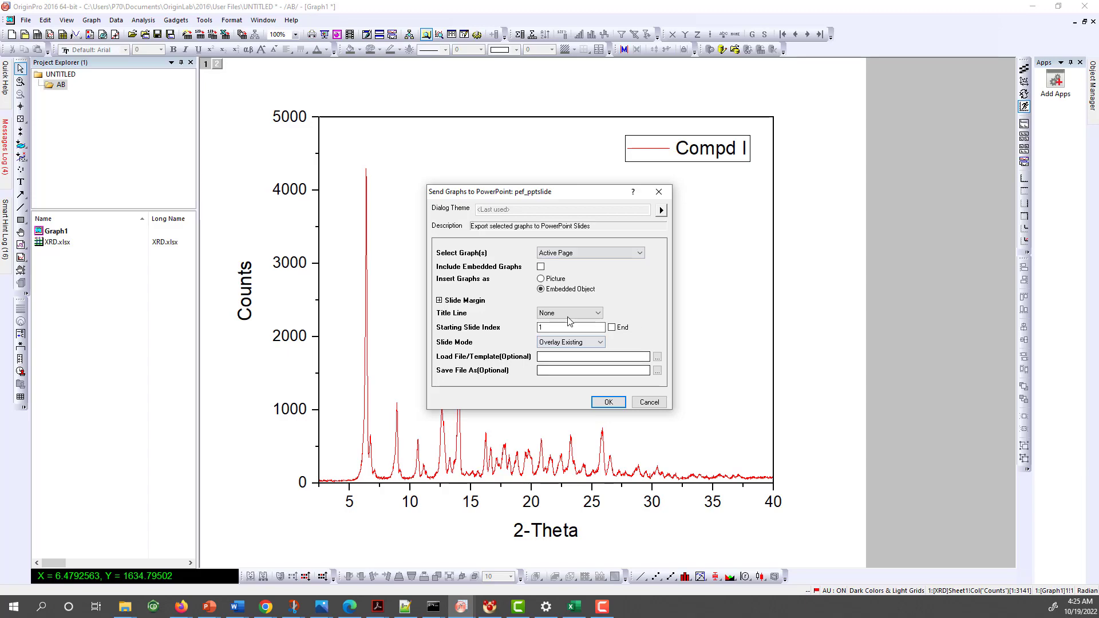
pyautogui.click(612, 405)
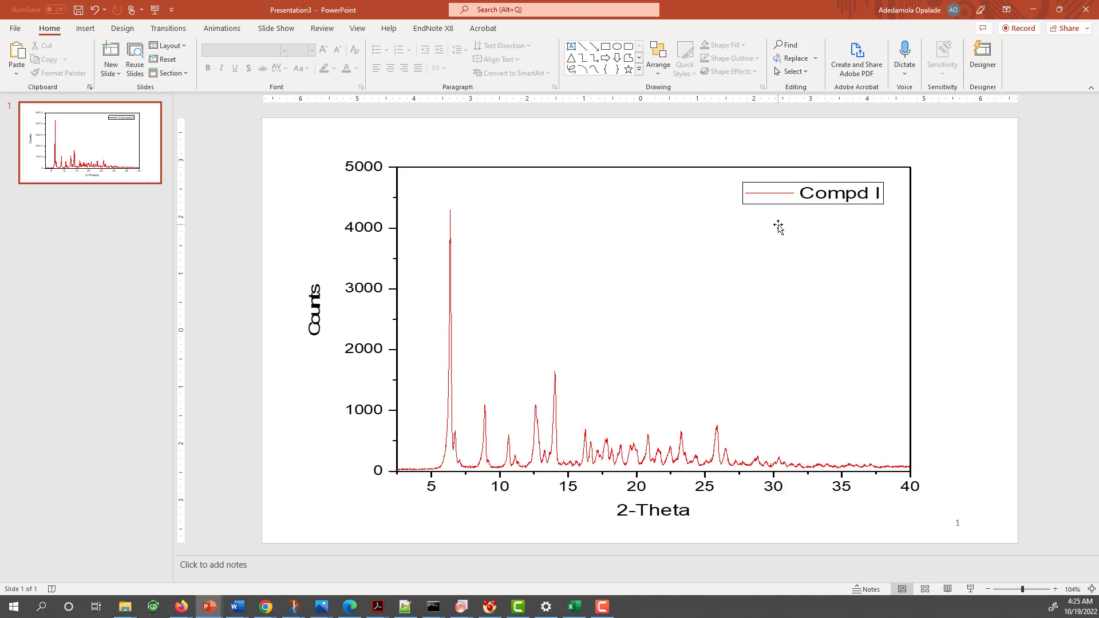
# Step: Open the embedded graph from the PowerPoint slide for editing in Origin, maximize its window, and check that its elements can be selected
pyautogui.click(638, 274)
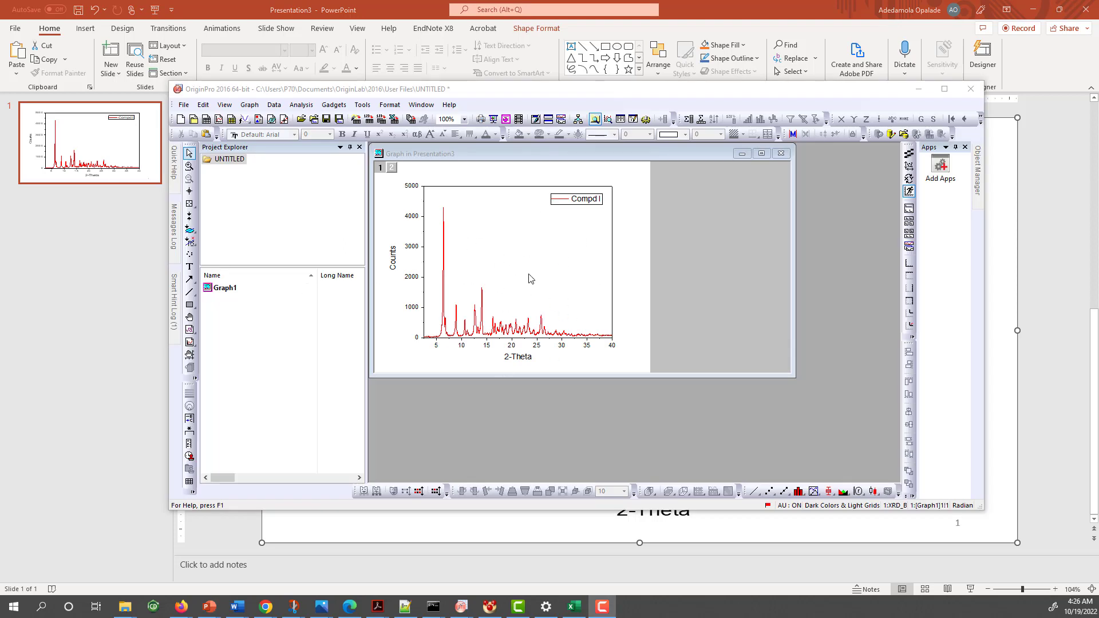
pyautogui.click(761, 153)
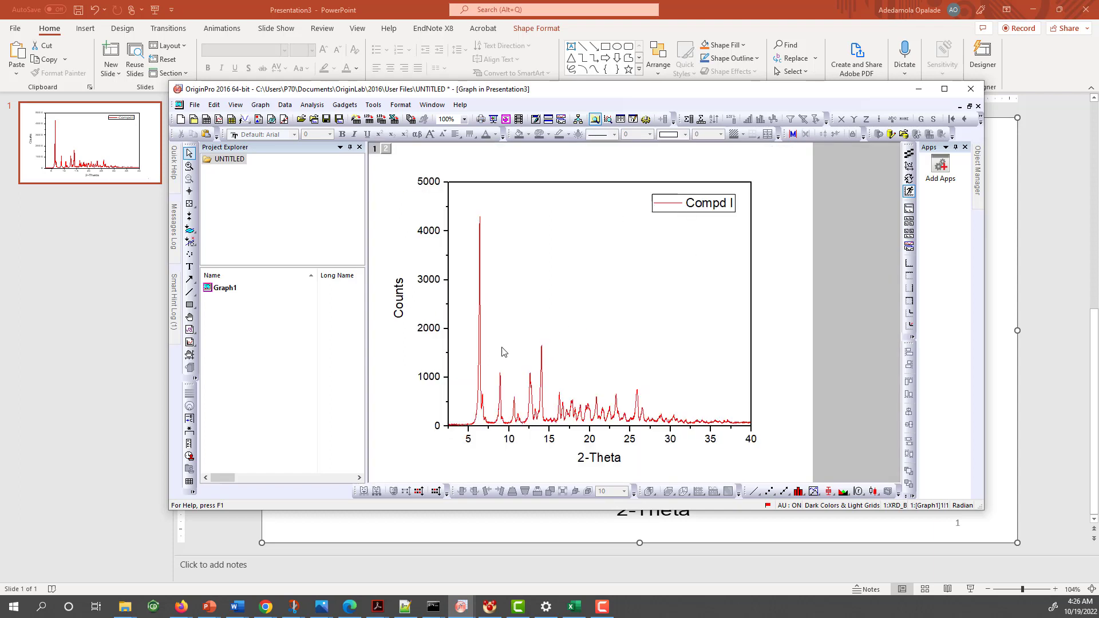
pyautogui.click(438, 335)
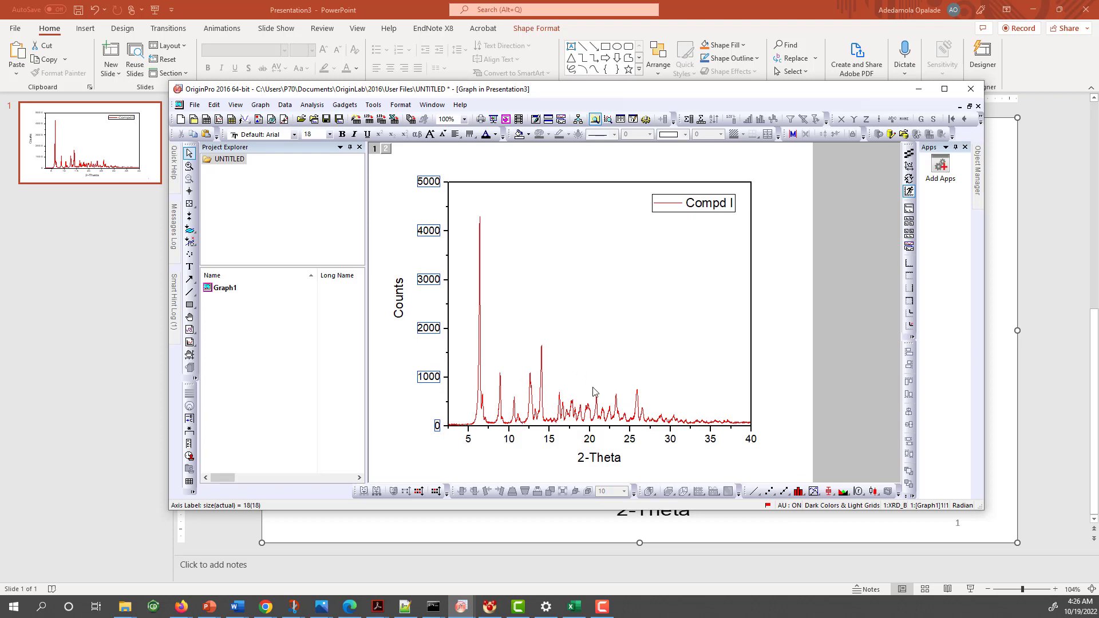
pyautogui.click(579, 302)
# Step: Open the embedded graph's source workbook from Plot Details and look through its 2-Theta and Counts data
pyautogui.rightClick(581, 305)
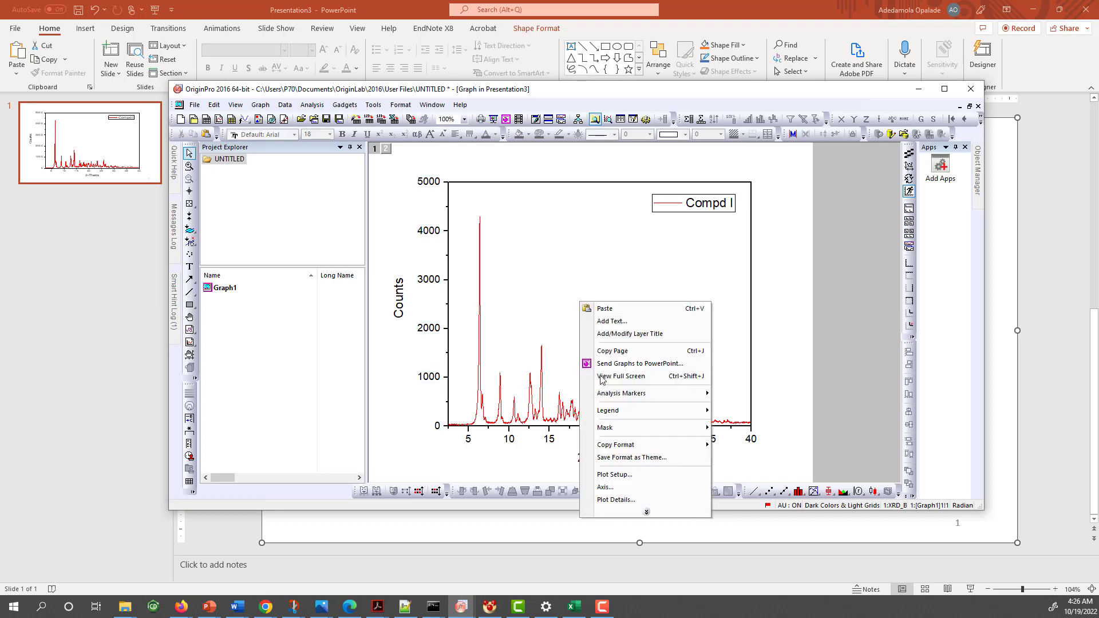
pyautogui.click(616, 500)
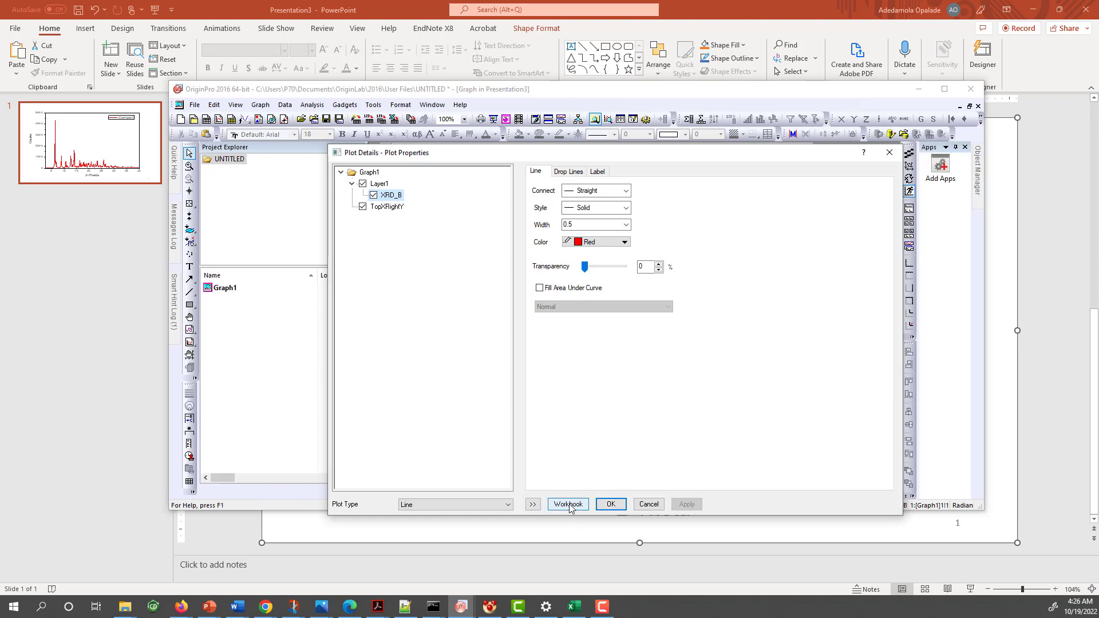
pyautogui.click(569, 504)
pyautogui.click(568, 505)
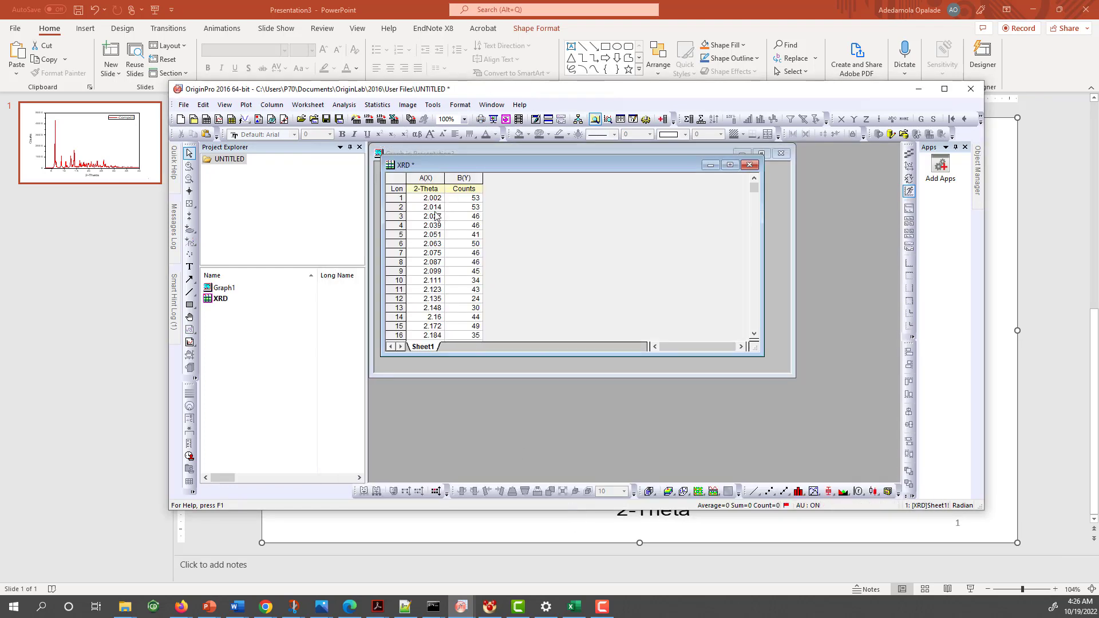
pyautogui.scroll(-2, 446, 246)
pyautogui.scroll(2, 469, 303)
# Step: Delete the XRD workbook and Graph1 from the embedded project, and close that Origin window without saving the project changes
pyautogui.click(749, 165)
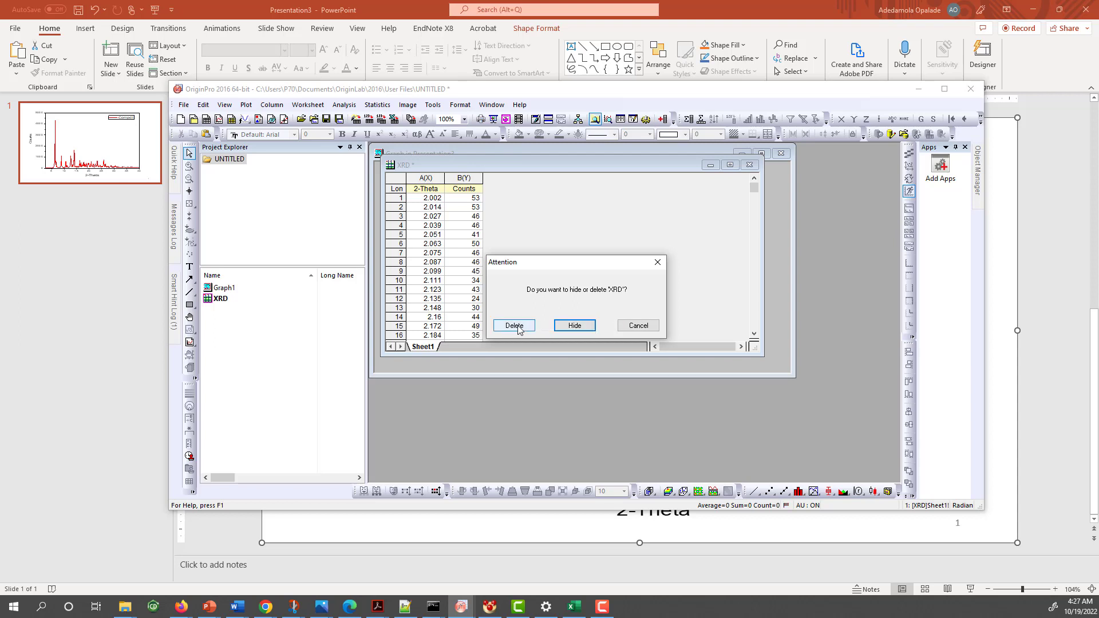
pyautogui.click(518, 326)
pyautogui.click(782, 155)
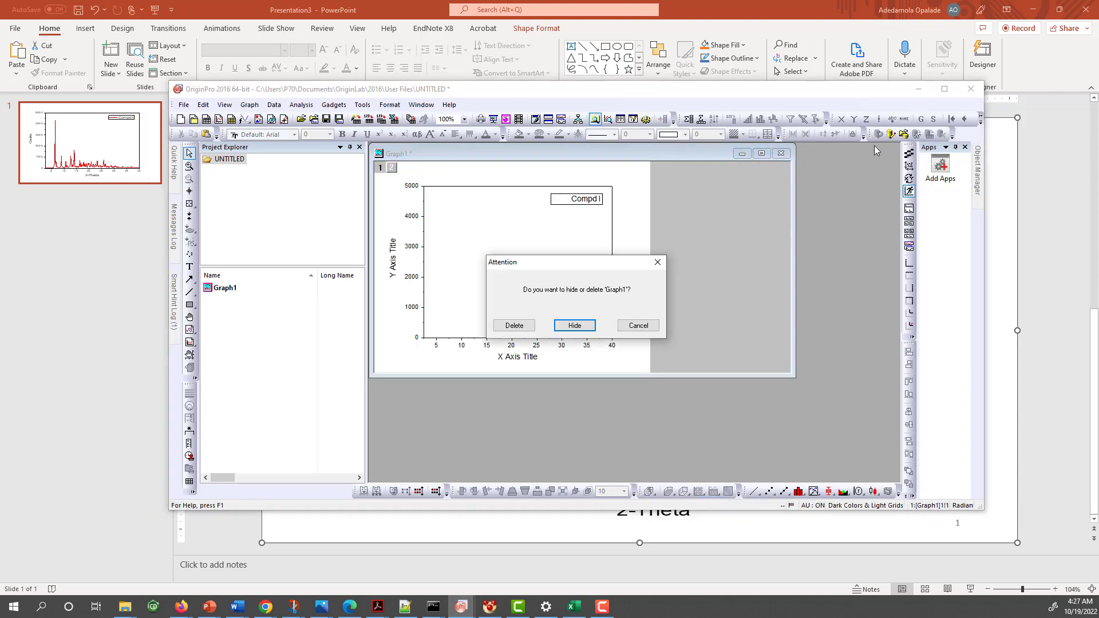
pyautogui.click(522, 327)
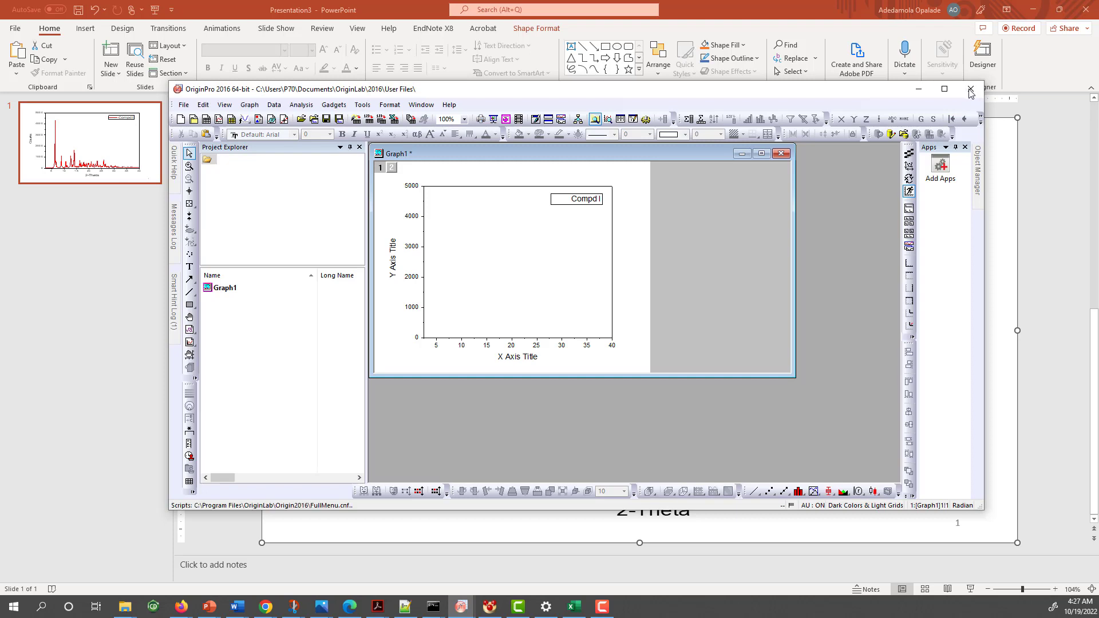
pyautogui.click(971, 90)
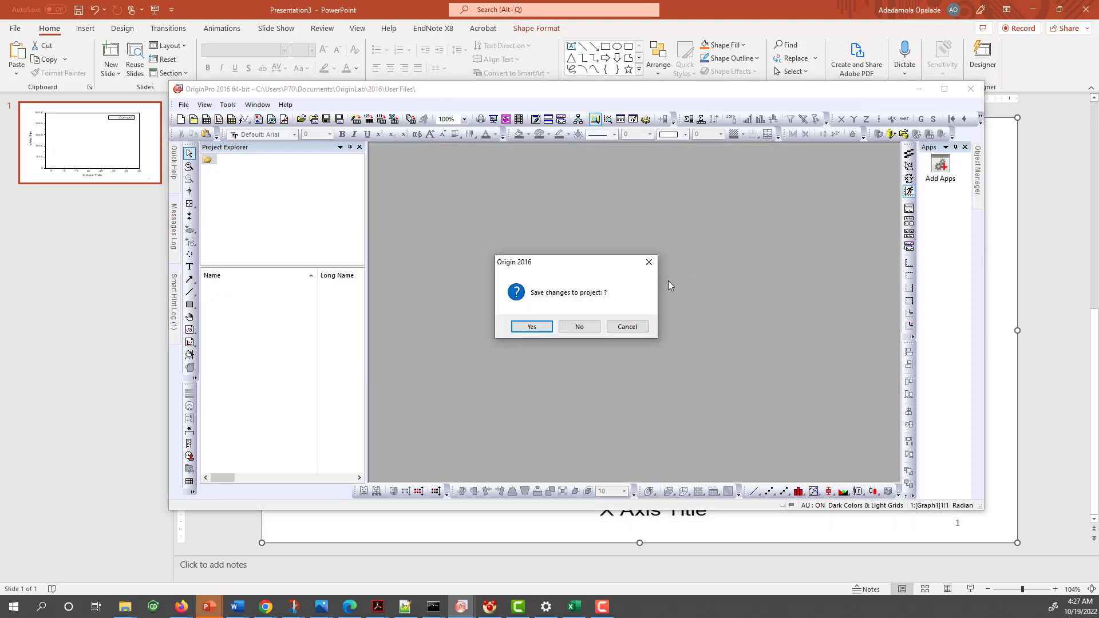
pyautogui.click(578, 327)
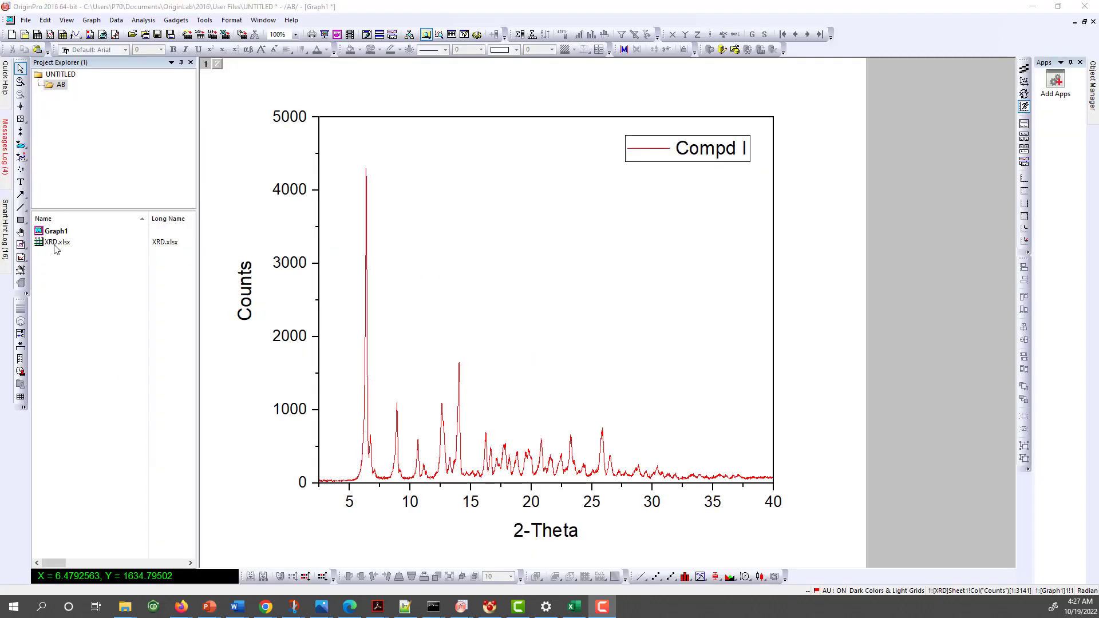
pyautogui.rightClick(55, 232)
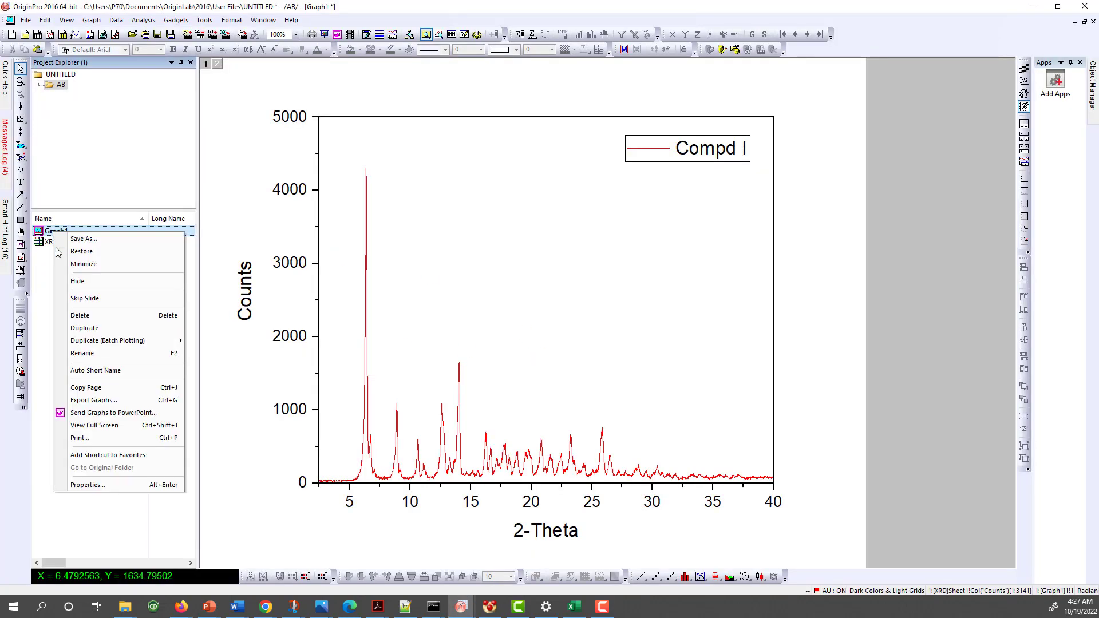
pyautogui.click(41, 309)
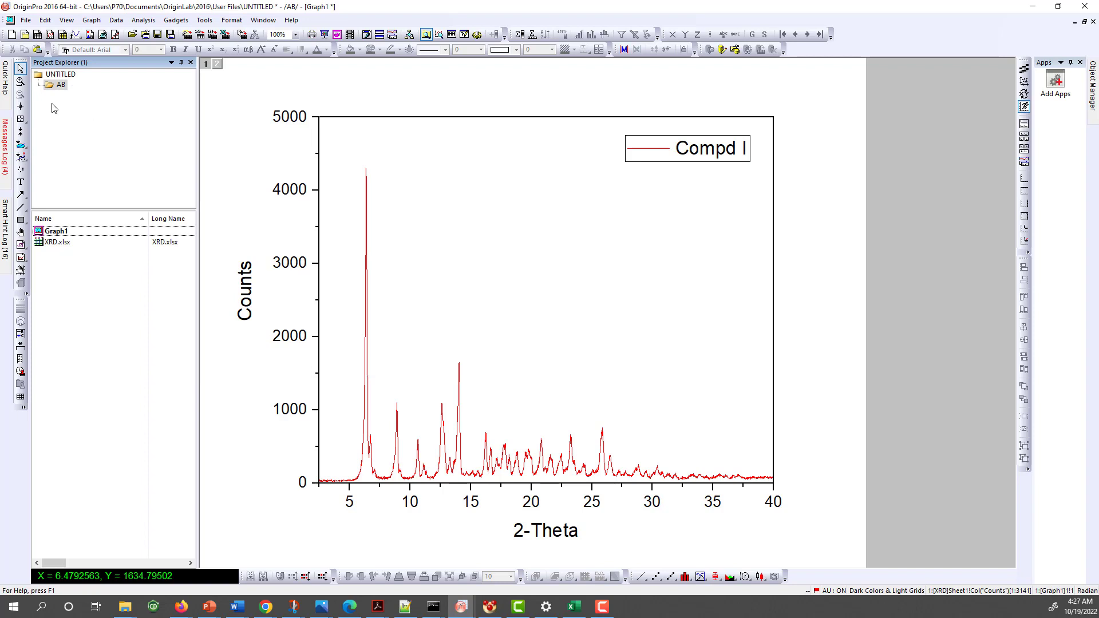
# Step: Create a new folder under the project root UNTITLED and rename it Deconvolution
pyautogui.click(59, 76)
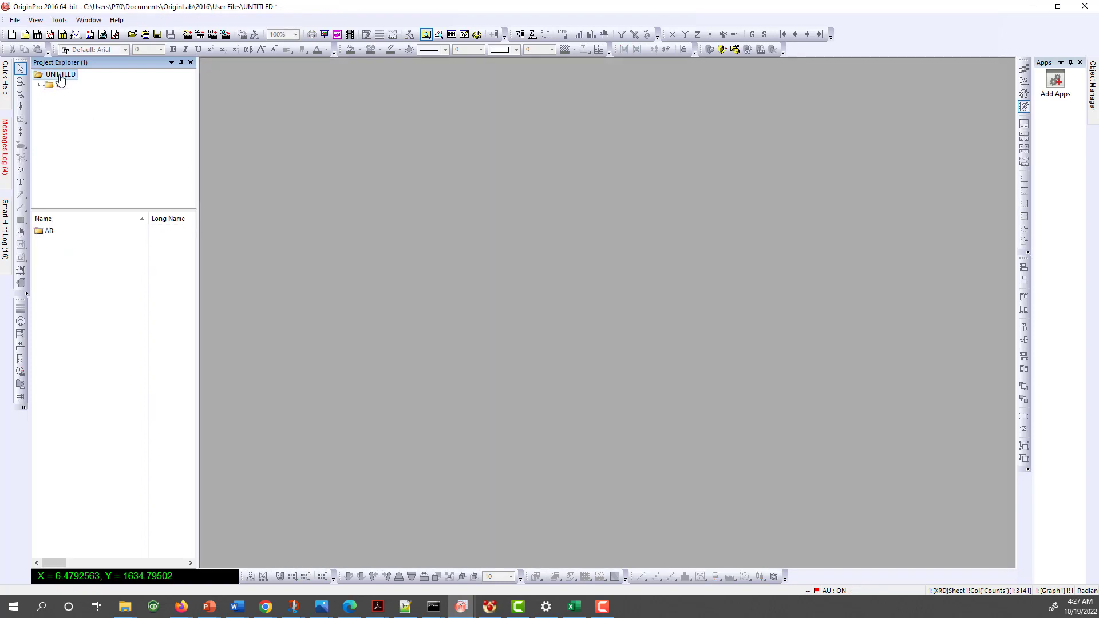
pyautogui.rightClick(60, 74)
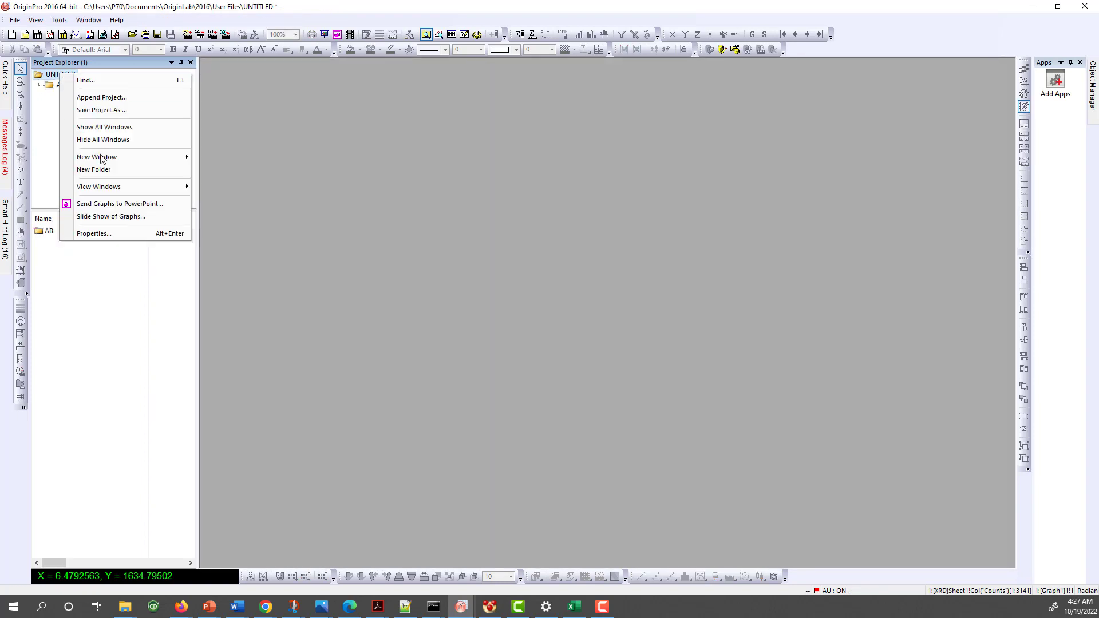
pyautogui.click(96, 169)
pyautogui.click(69, 98)
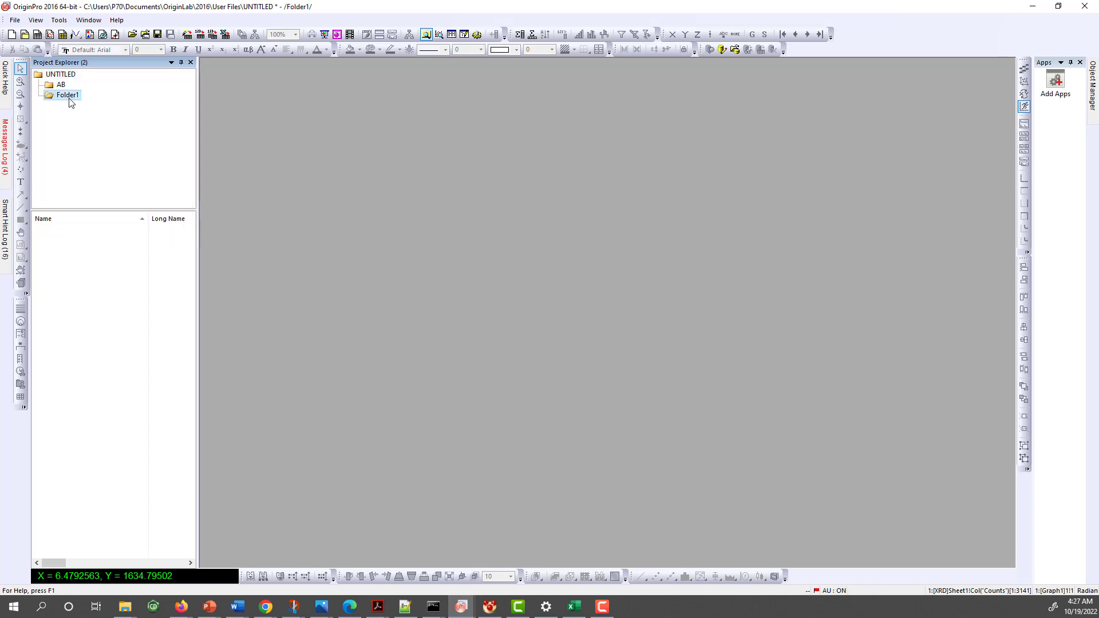
pyautogui.rightClick(70, 98)
pyautogui.click(106, 193)
pyautogui.write('Deconm')
pyautogui.write('nv')
pyautogui.press('Return')
# Step: Add a new workbook to the Deconvolution folder, check the AB folder's contents, and return to maximize the new workbook's window
pyautogui.click(36, 35)
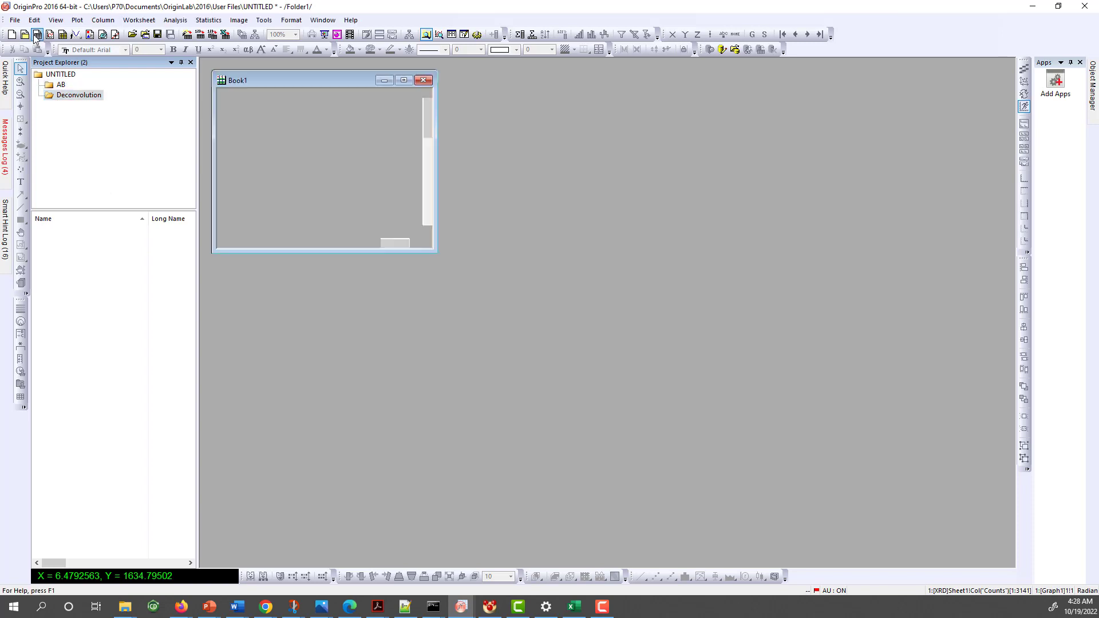
pyautogui.click(59, 87)
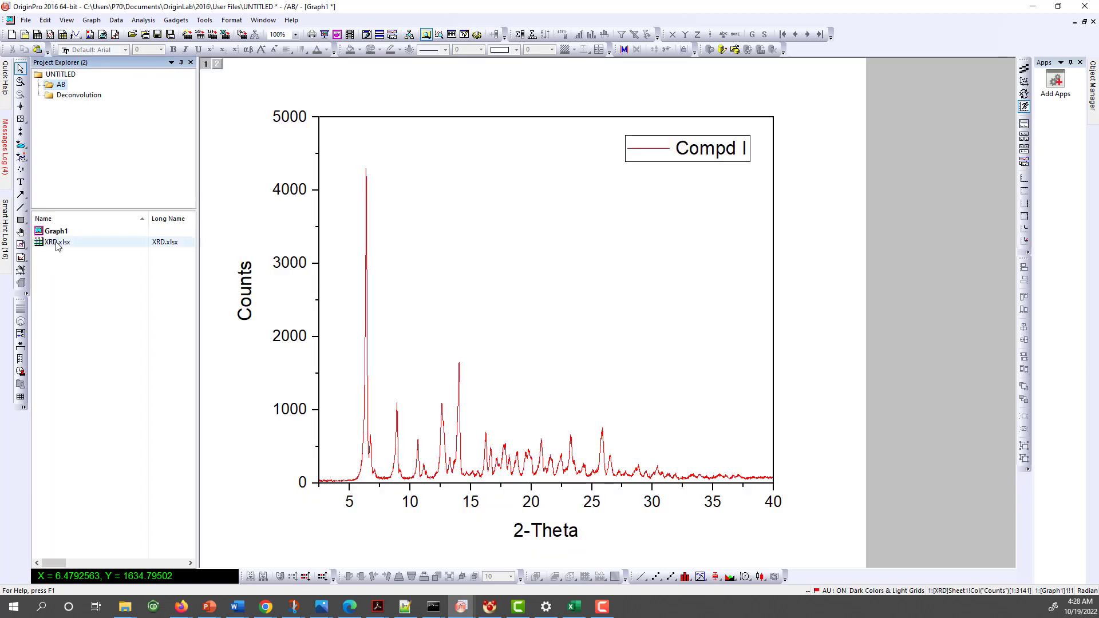
pyautogui.click(64, 96)
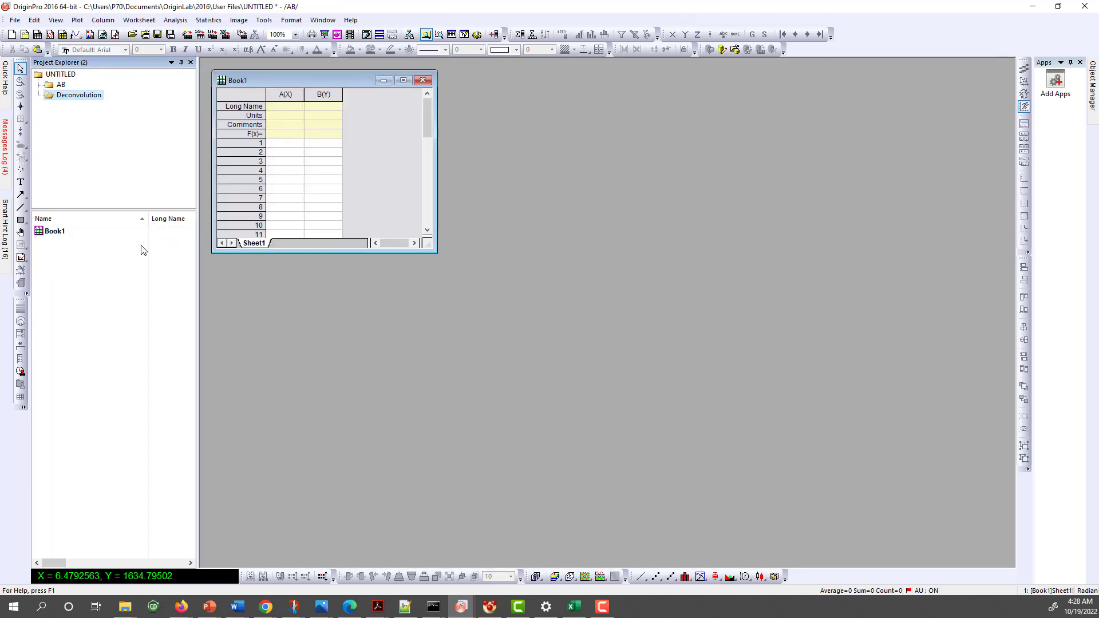
pyautogui.click(403, 81)
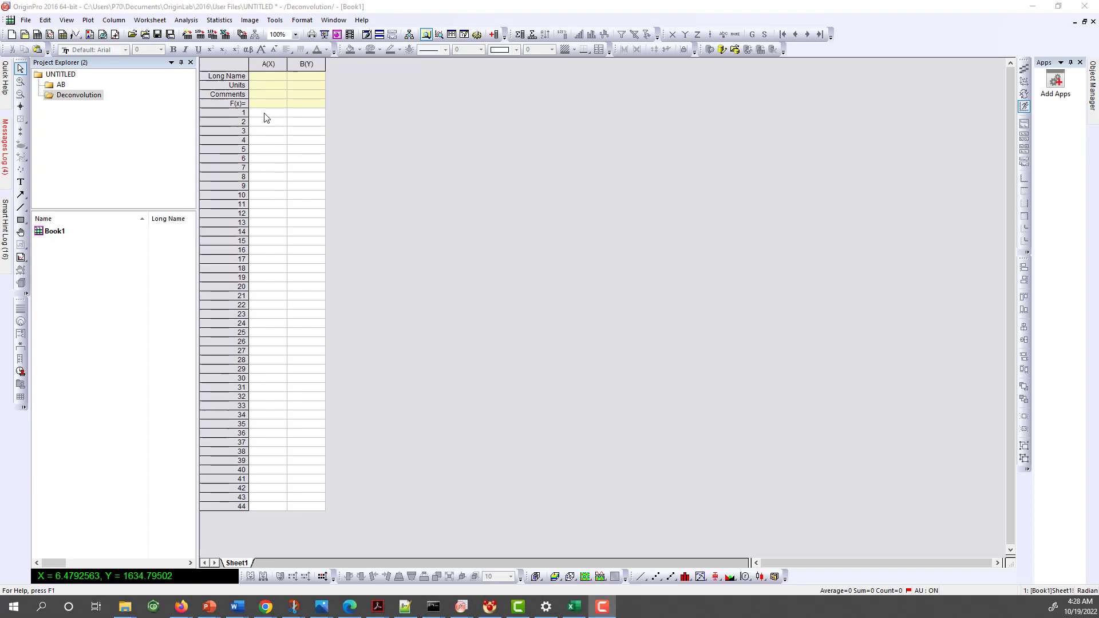
# Step: Paste the copied two-column spectral data into the empty worksheet, starting at row 1 of column A
pyautogui.click(260, 112)
pyautogui.rightClick(259, 114)
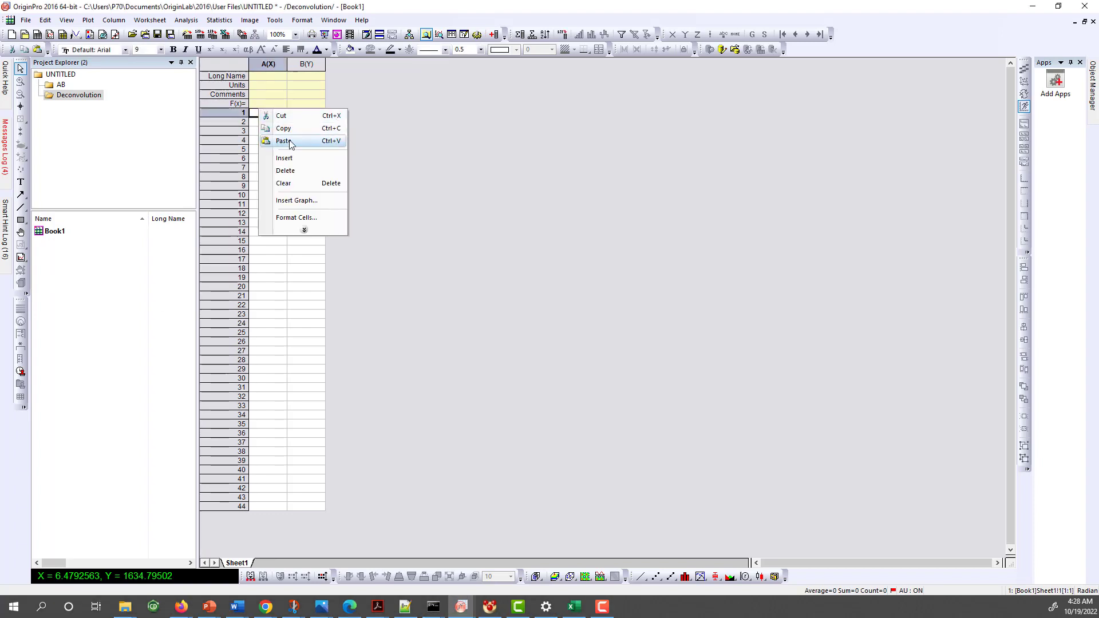
pyautogui.click(276, 142)
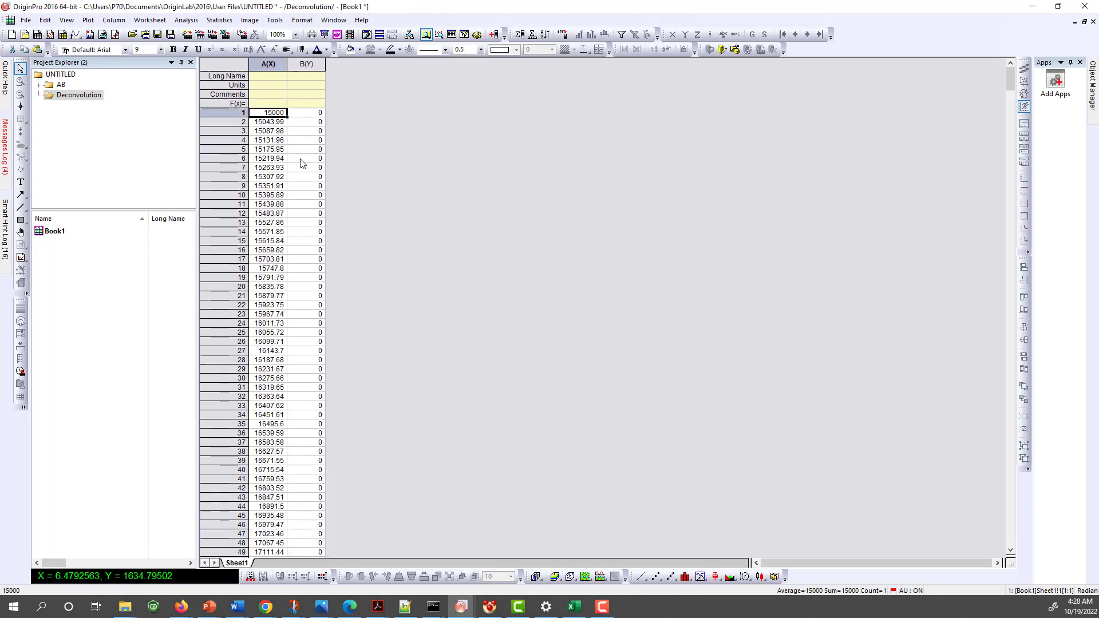
# Step: Set the long name of column A to Wavenumber and of column B to Extinction Coef
pyautogui.click(271, 77)
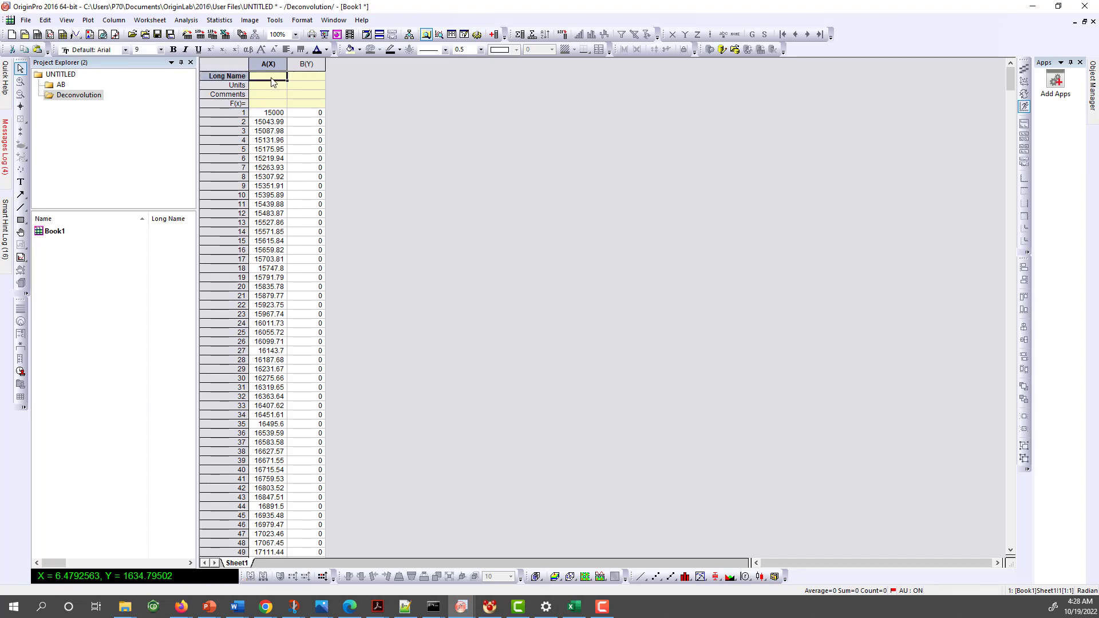
pyautogui.write('Wa')
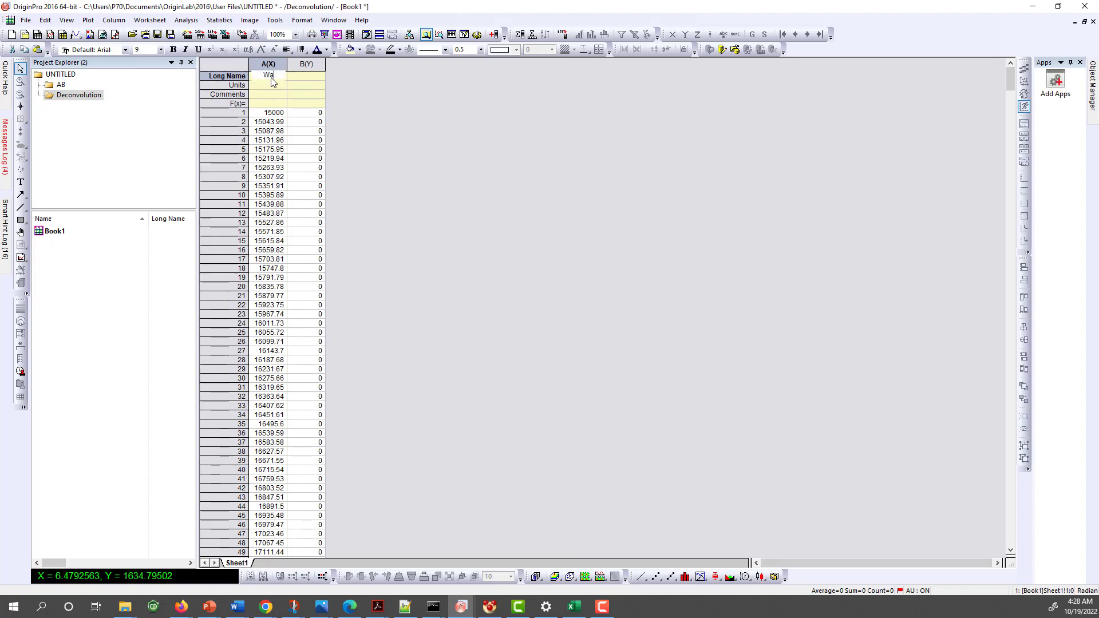
pyautogui.write('venumber')
pyautogui.press('Tab')
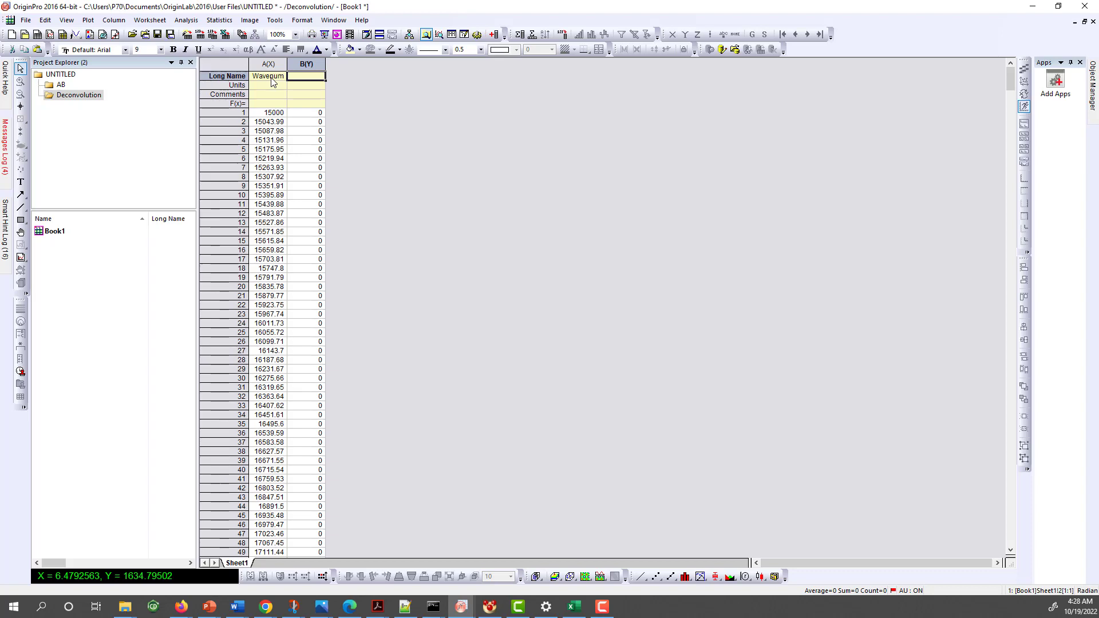
pyautogui.write('Ex')
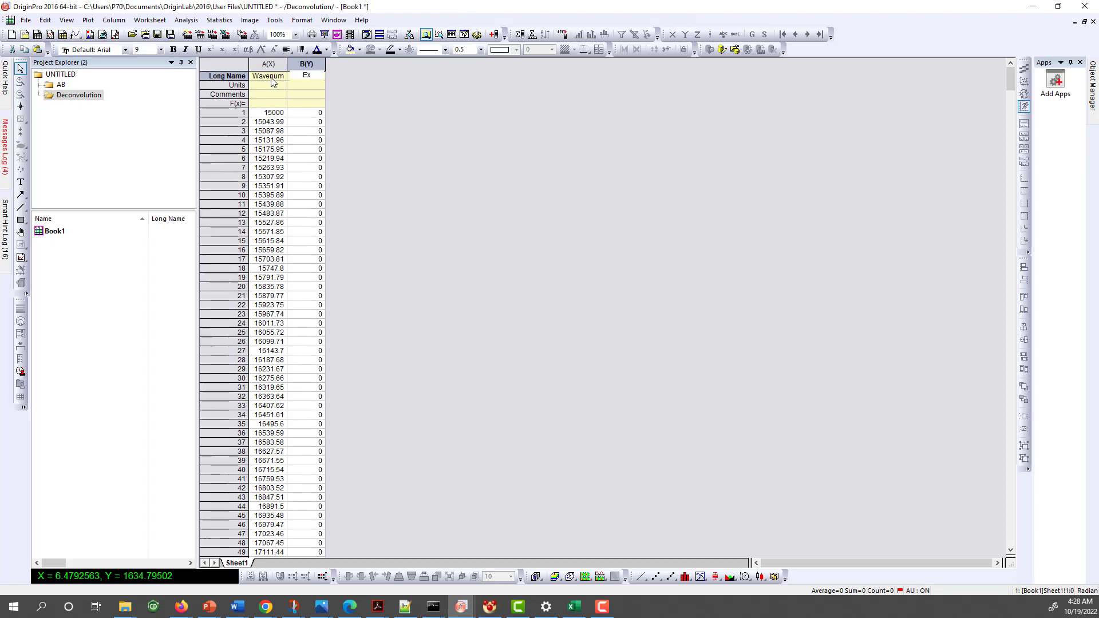
pyautogui.write('tinct')
pyautogui.write('ion Coef.')
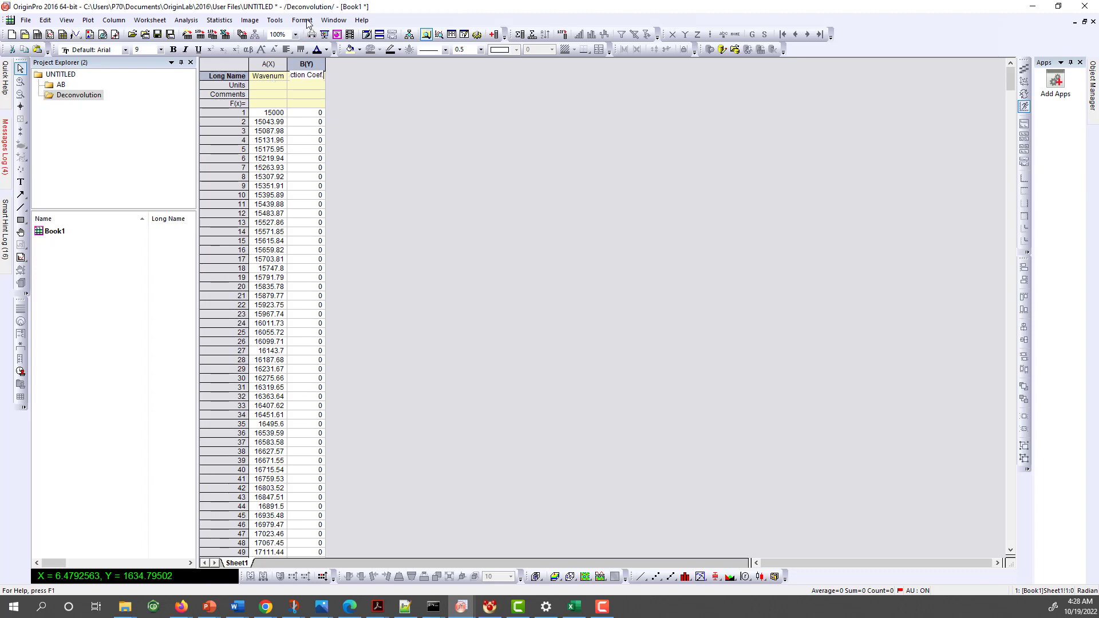
# Step: Add a third column to the worksheet and give it the long name Wavelength
pyautogui.rightClick(341, 78)
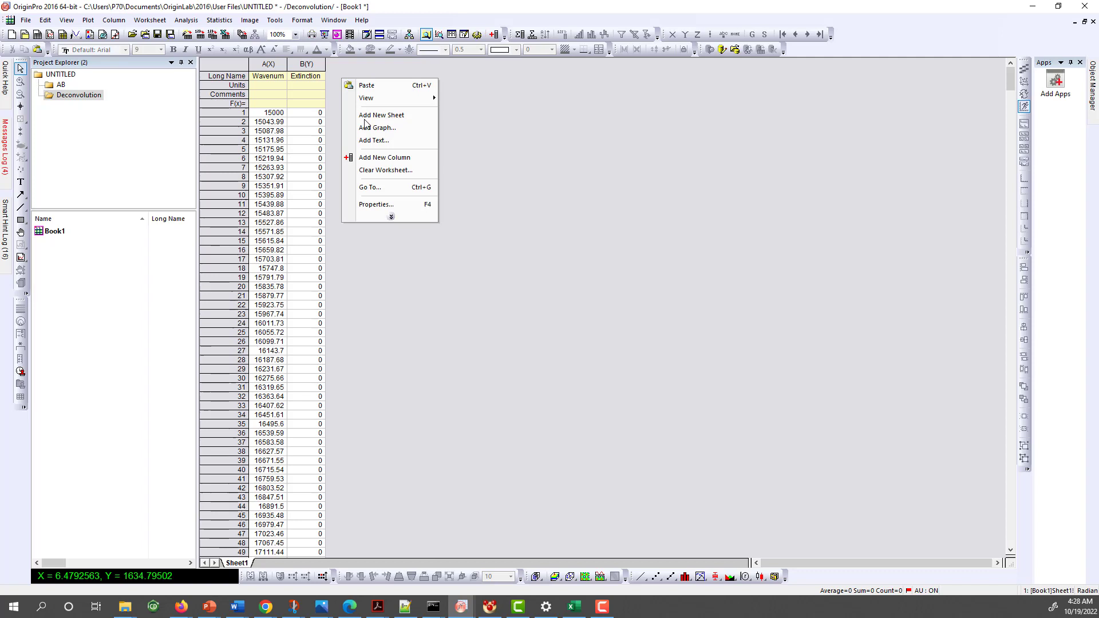
pyautogui.click(383, 157)
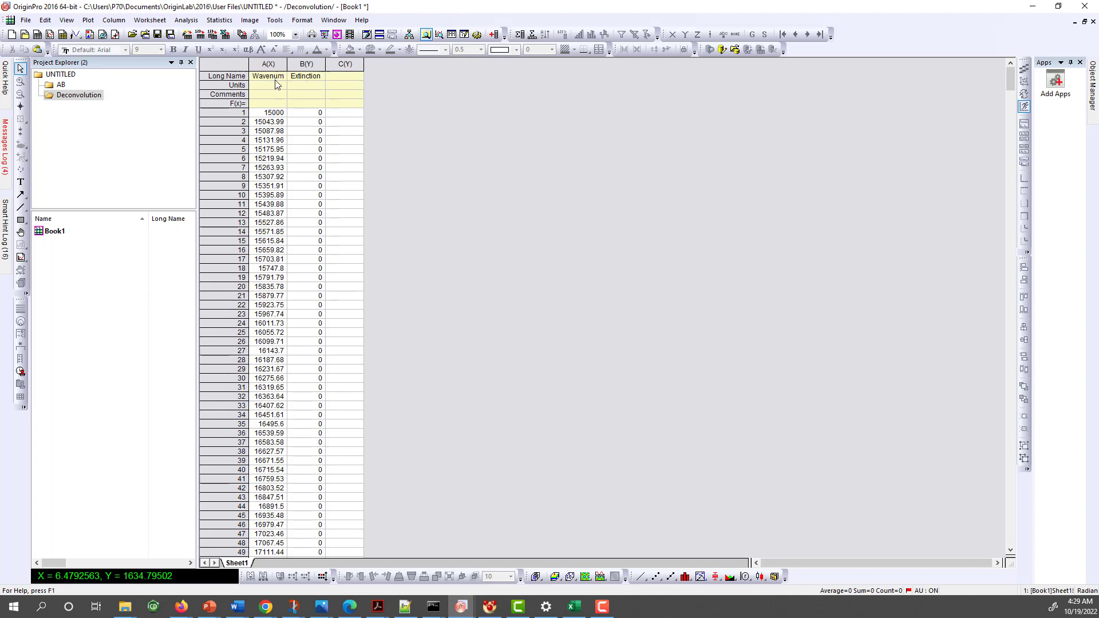
pyautogui.click(343, 77)
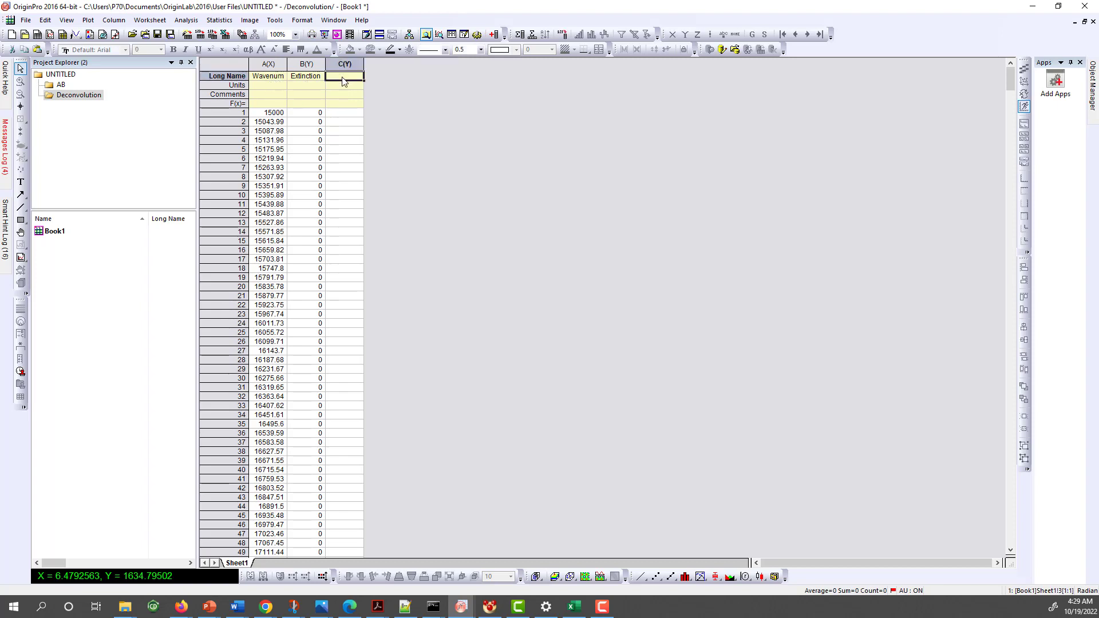
pyautogui.write('Wavelength')
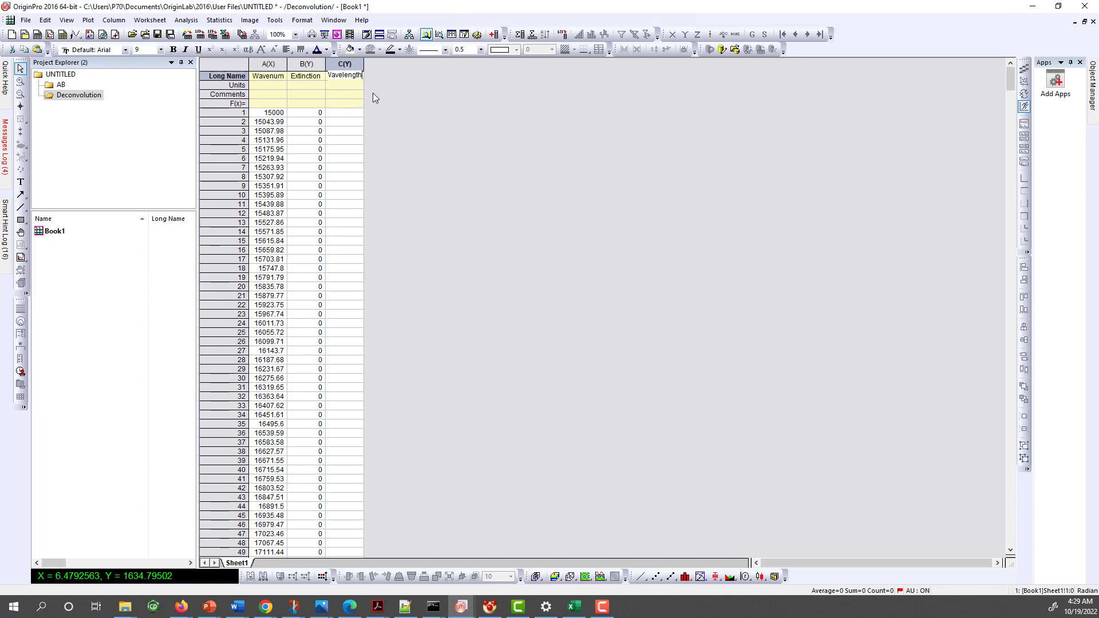
pyautogui.press('Return')
# Step: Open the Set Column Values dialog for the Wavelength column
pyautogui.click(343, 64)
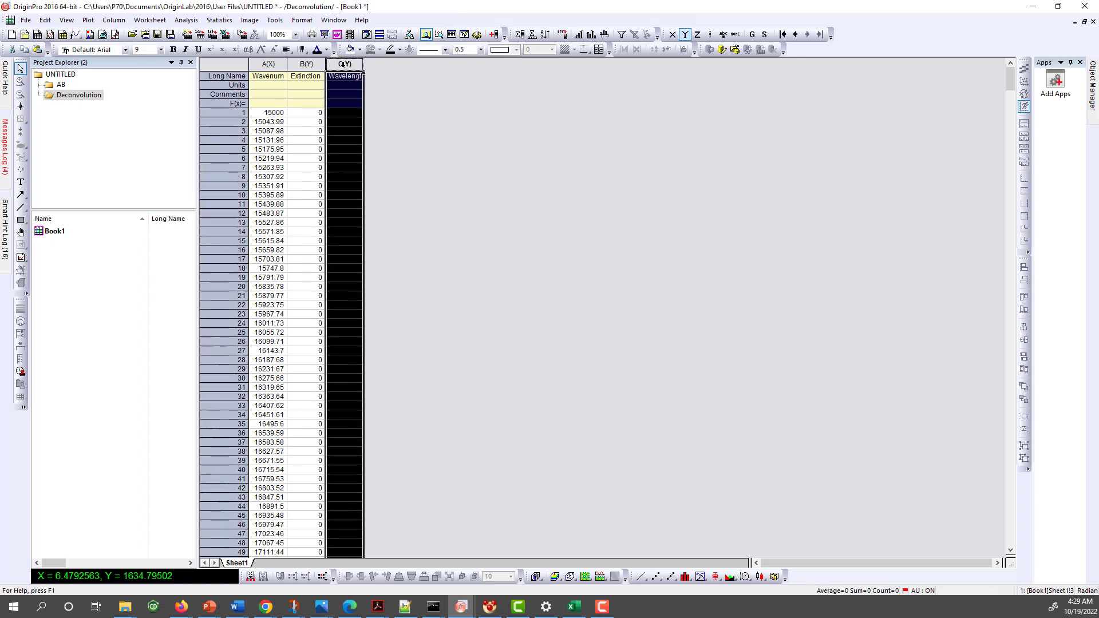
pyautogui.rightClick(345, 66)
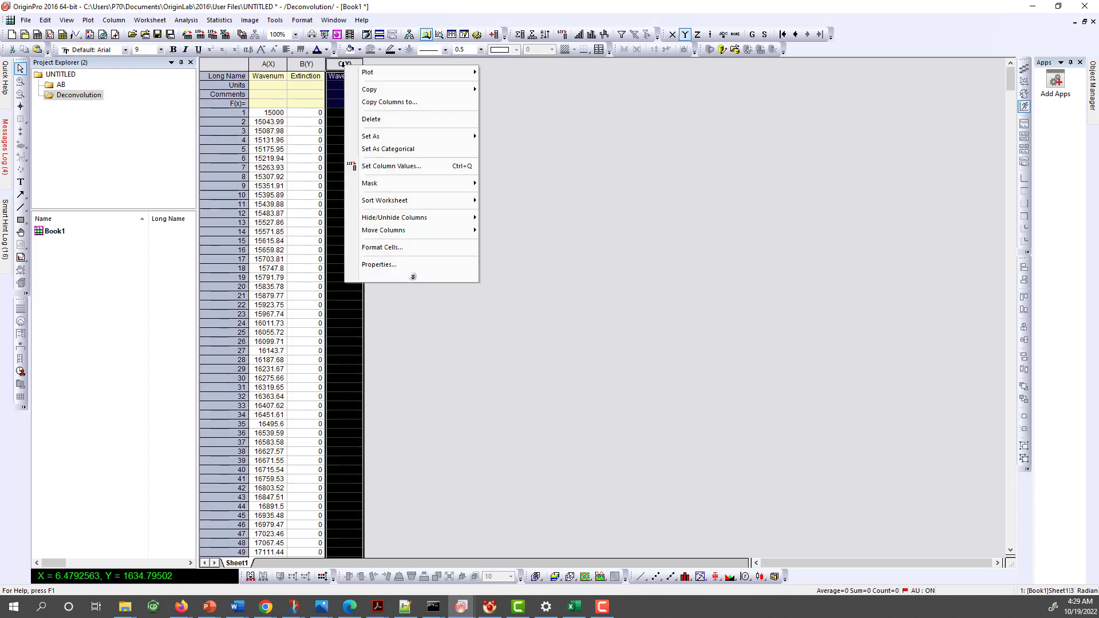
pyautogui.click(385, 166)
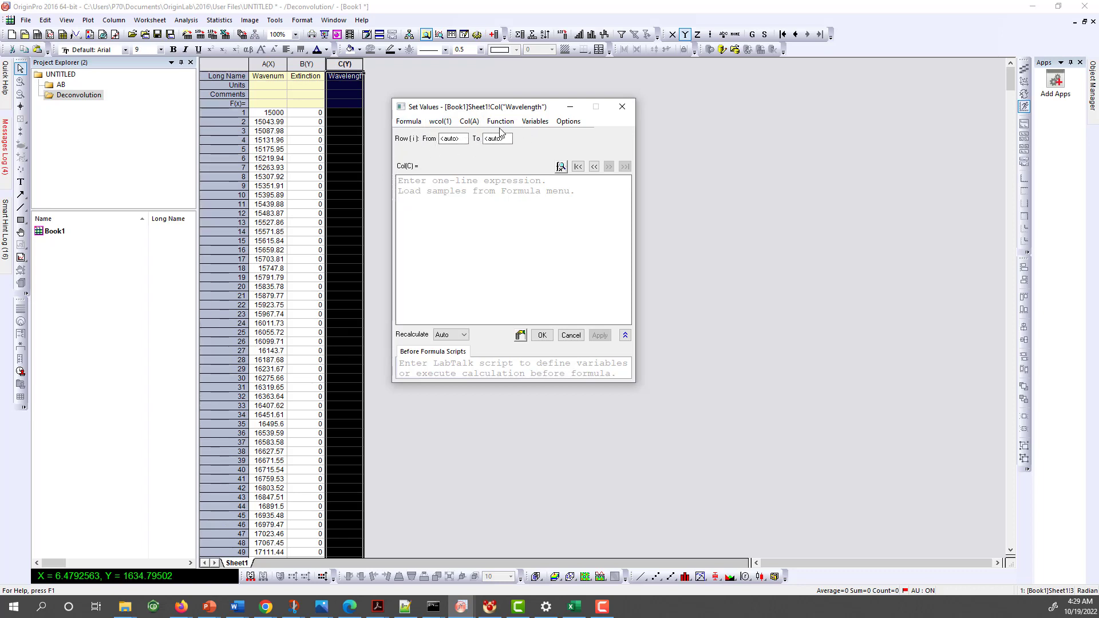
pyautogui.click(410, 122)
pyautogui.moveTo(435, 135)
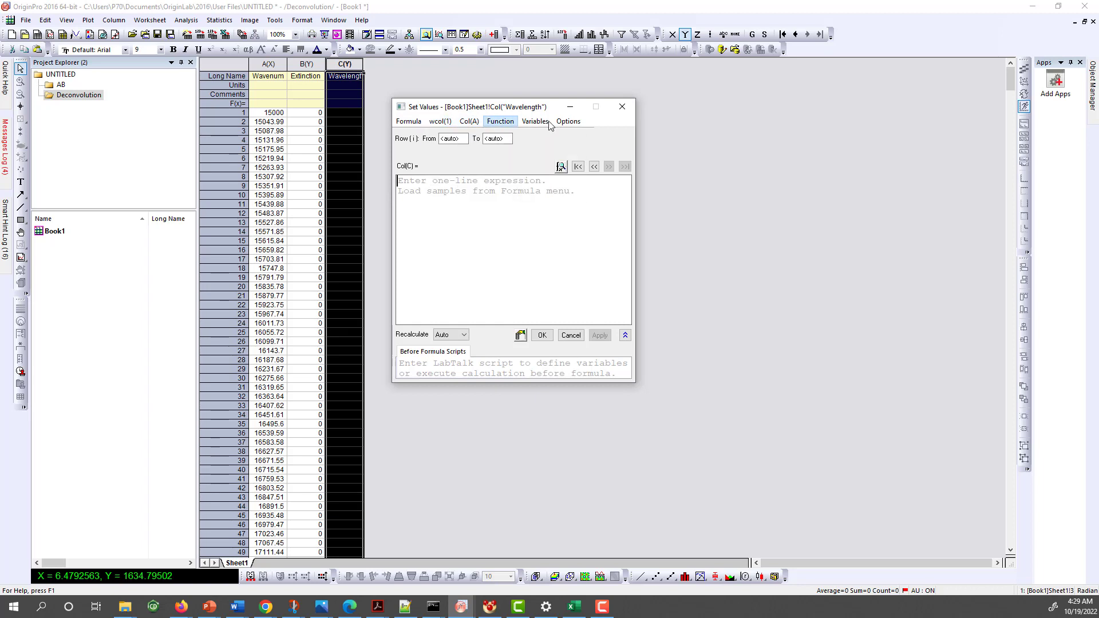
pyautogui.moveTo(529, 125)
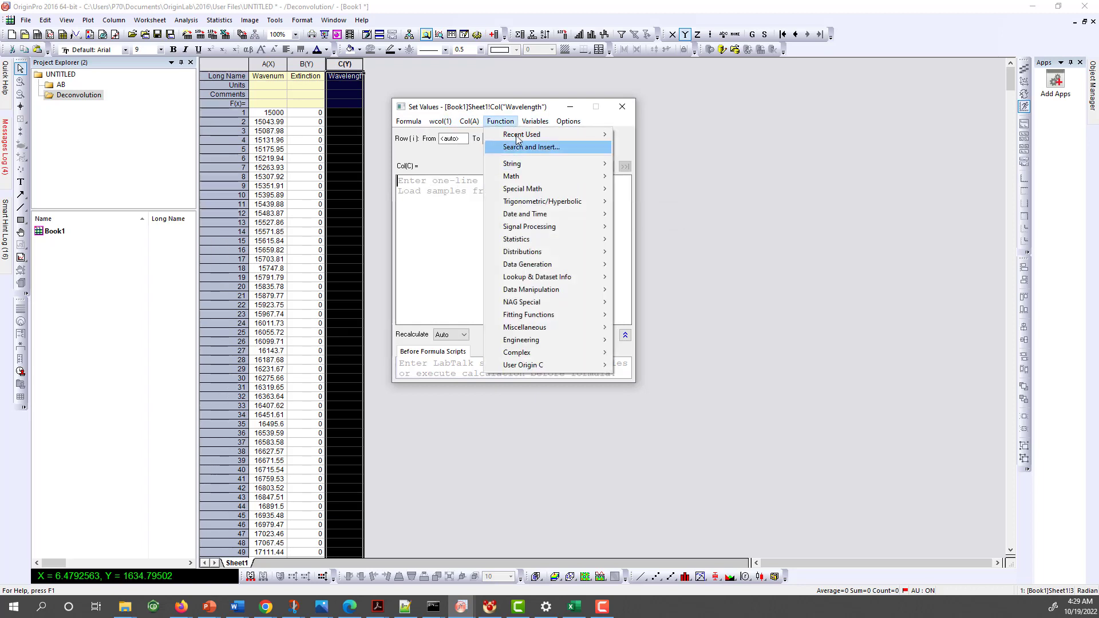
pyautogui.moveTo(515, 178)
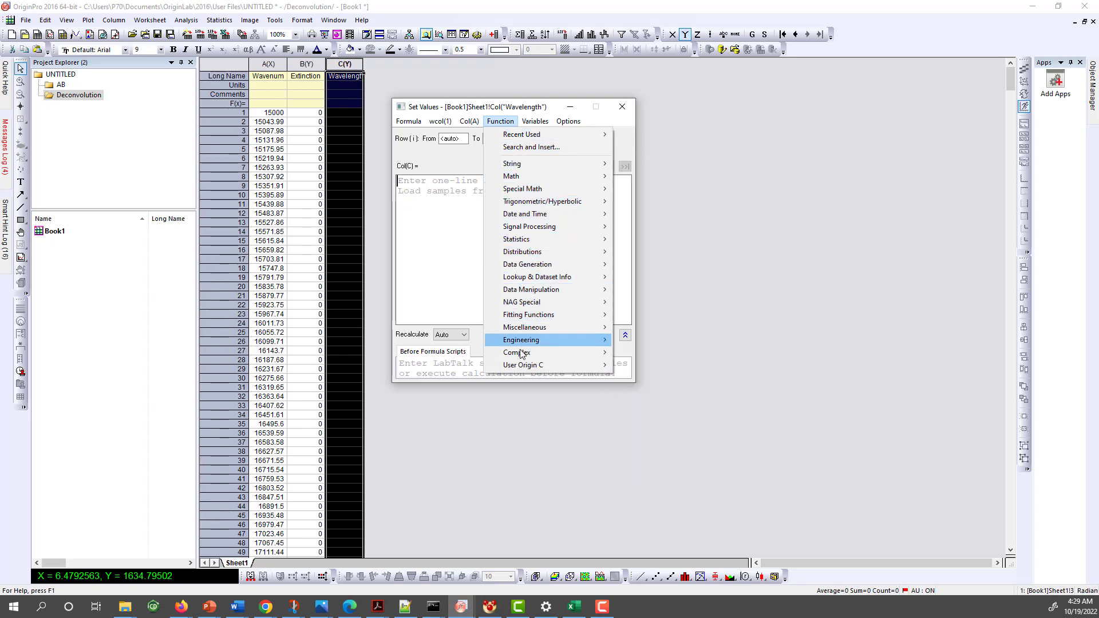
pyautogui.moveTo(531, 371)
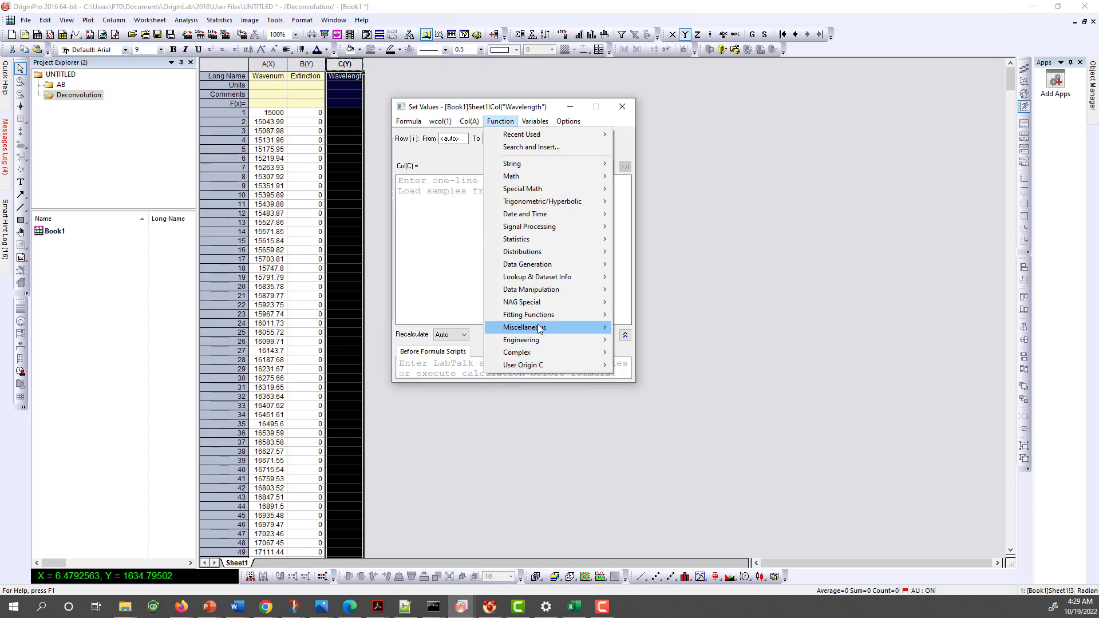
pyautogui.moveTo(527, 241)
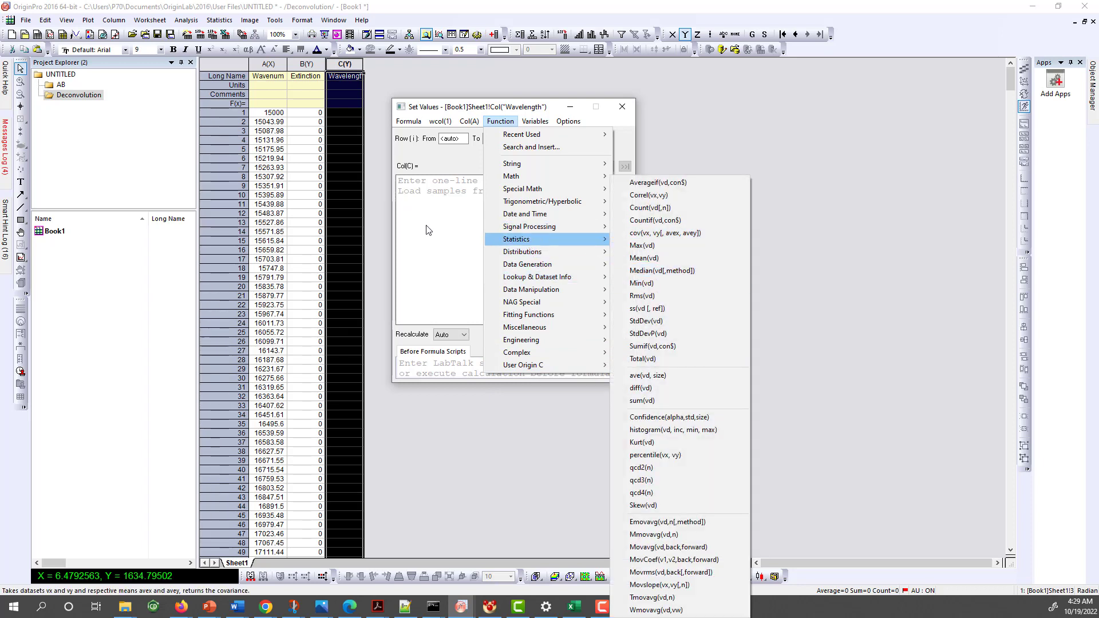
# Step: Fill the Wavelength column with the formula 10000000/col(A) and apply it
pyautogui.click(420, 201)
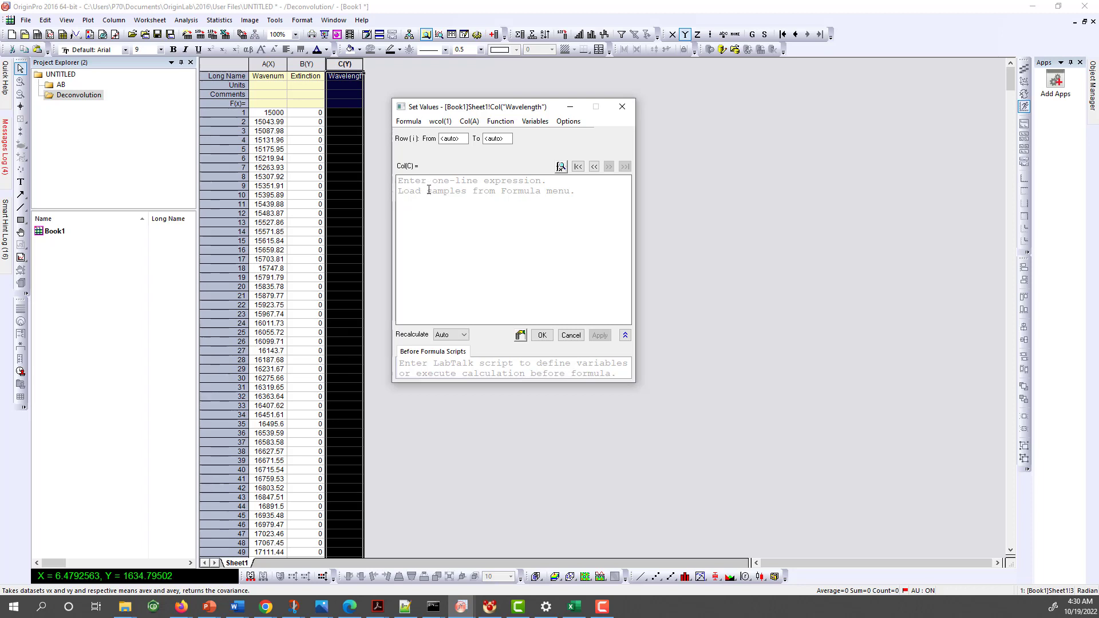
pyautogui.write('1000')
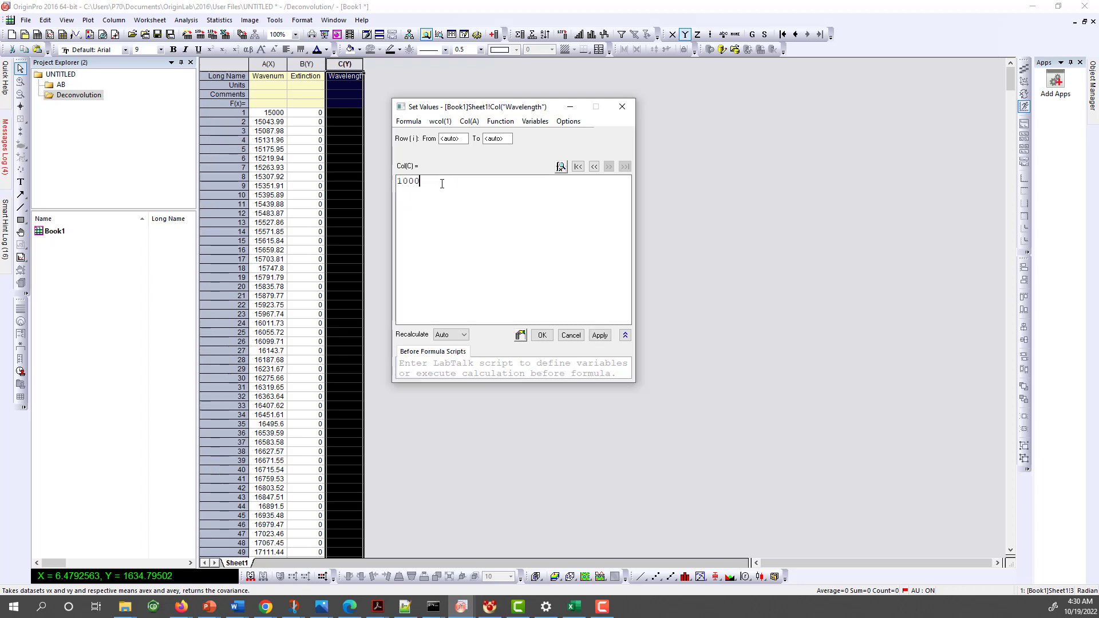
pyautogui.write('0000')
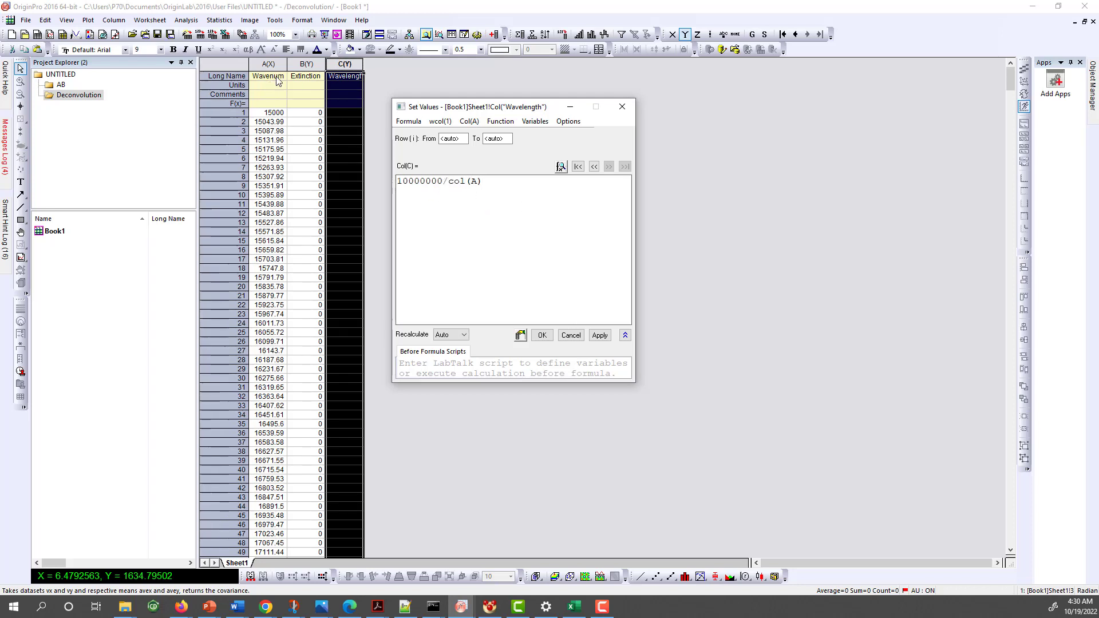
pyautogui.click(542, 334)
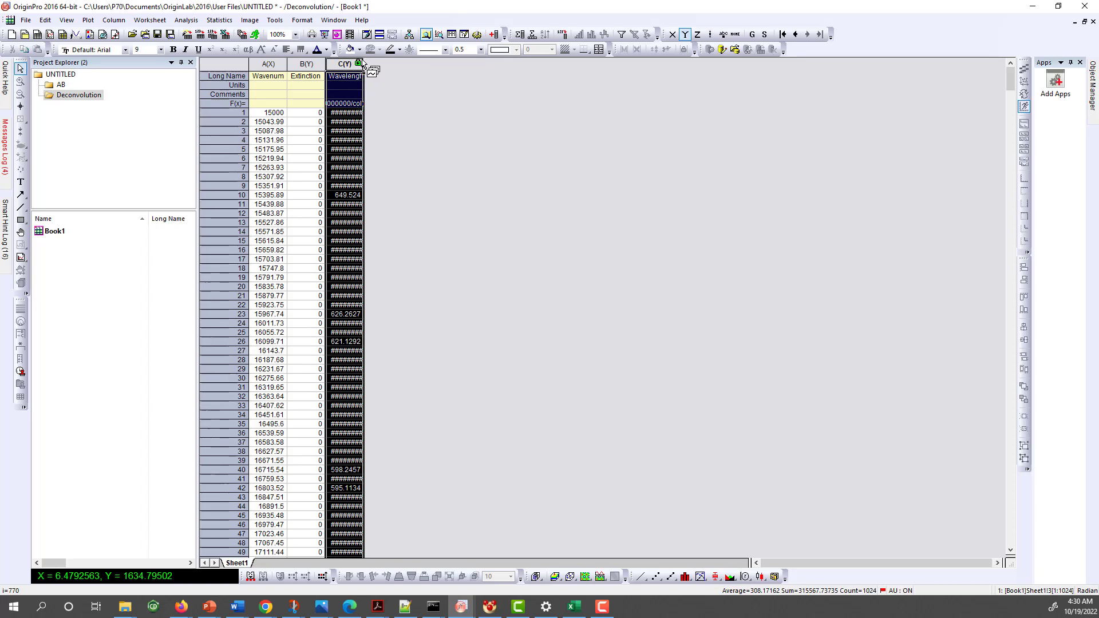
# Step: Widen the Wavelength column until its full values are readable, and enter nm as its units
pyautogui.moveTo(363, 63); pyautogui.dragTo(436, 70)
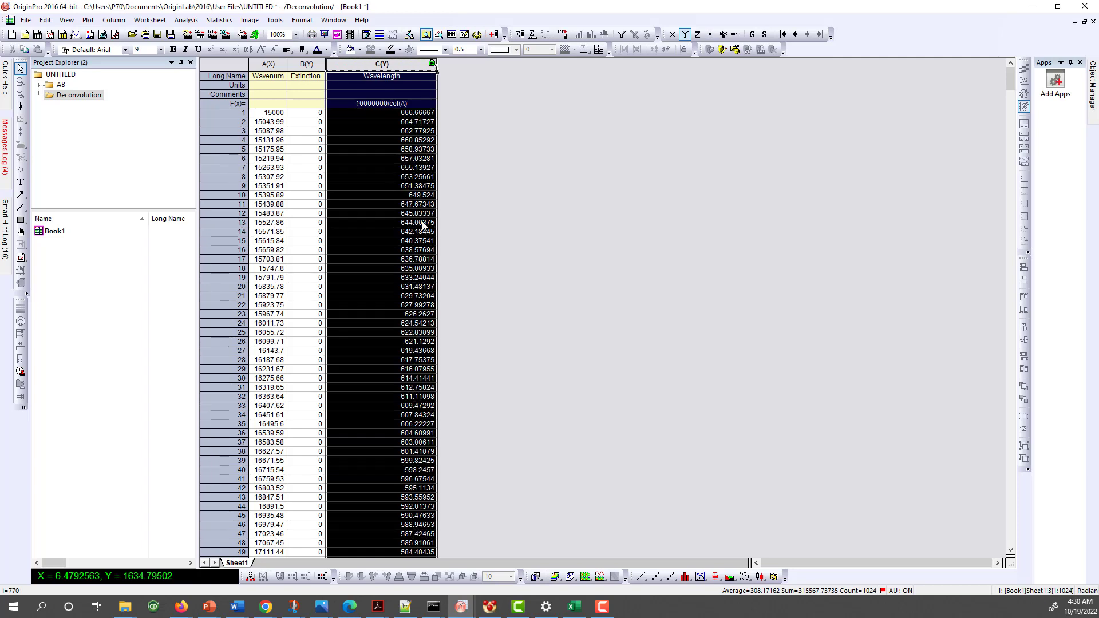
pyautogui.click(387, 87)
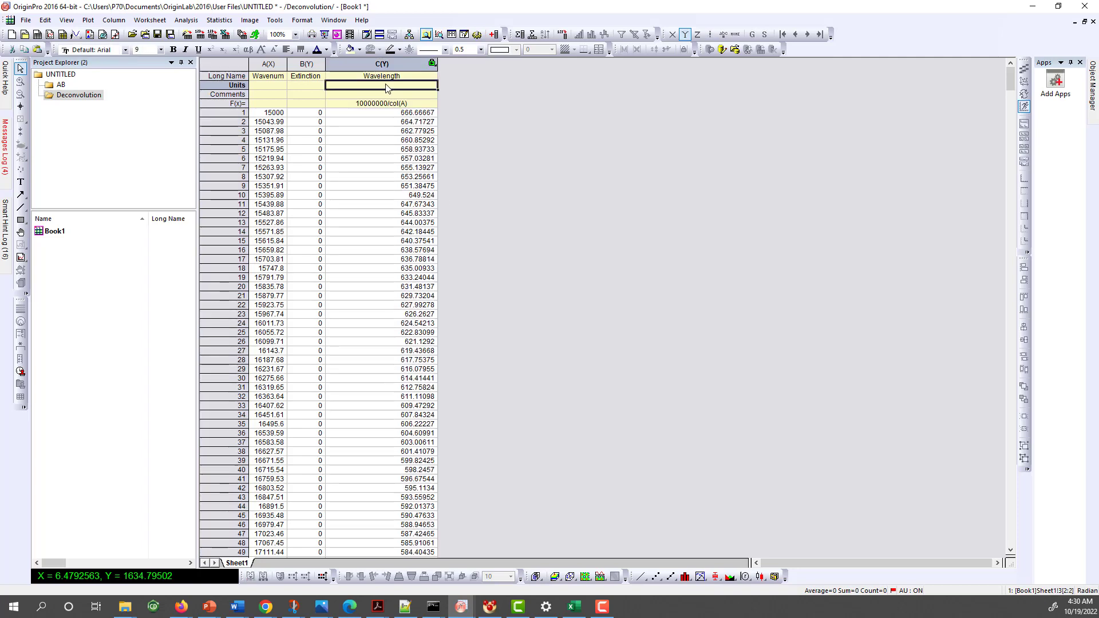
pyautogui.write('nm')
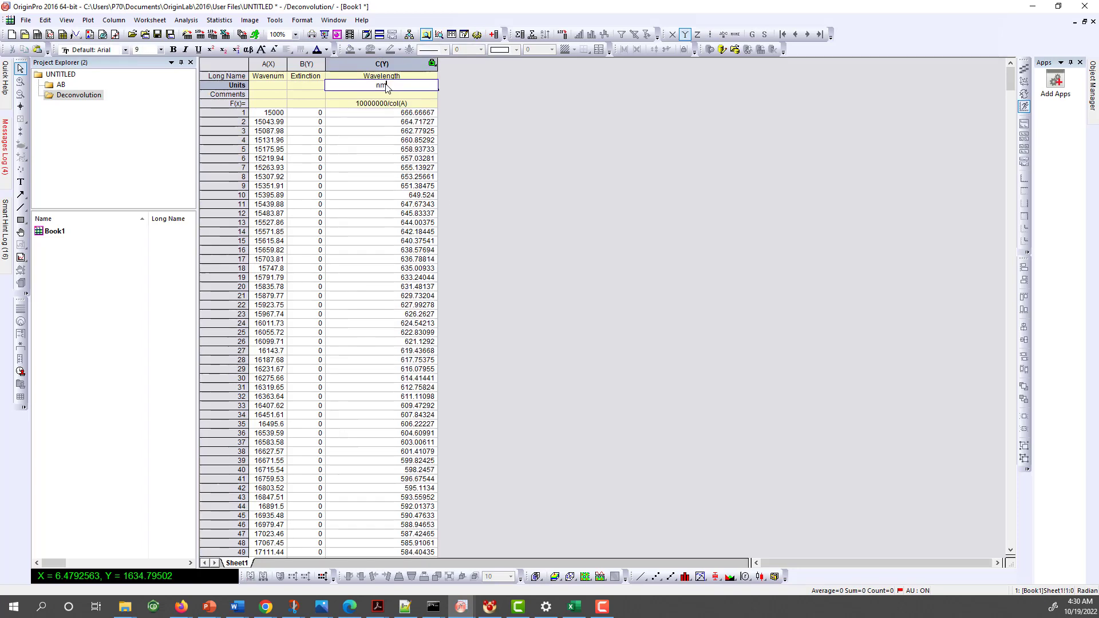
# Step: Enter M-1cm-1 as the units of the extinction column and cm-1 as the units of the wavenumber column
pyautogui.click(313, 87)
pyautogui.write('M-')
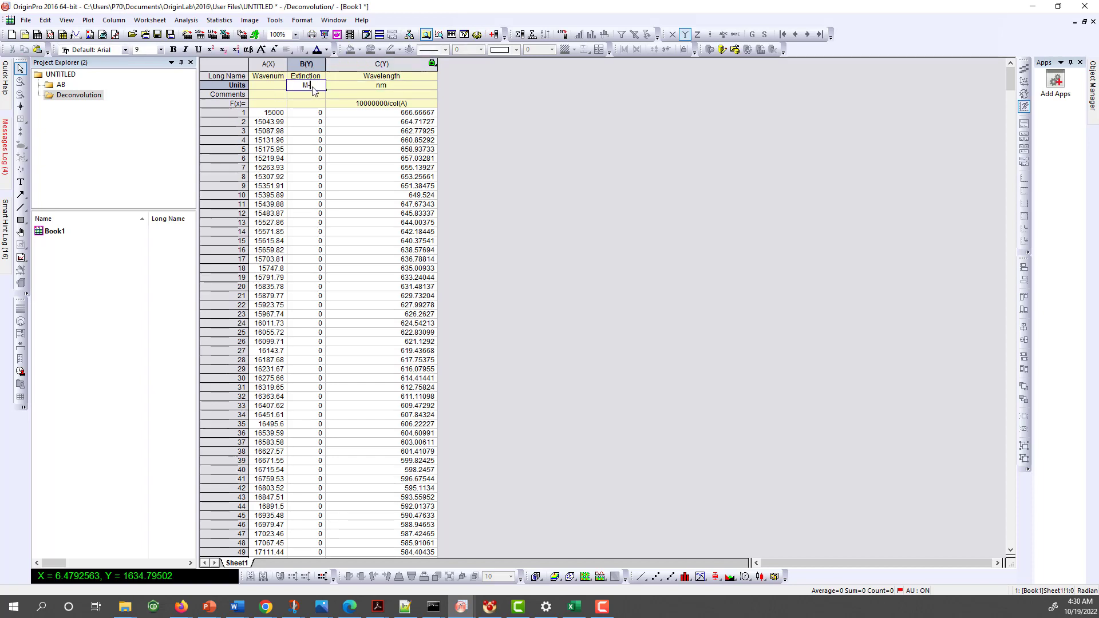
pyautogui.write('1cm-1')
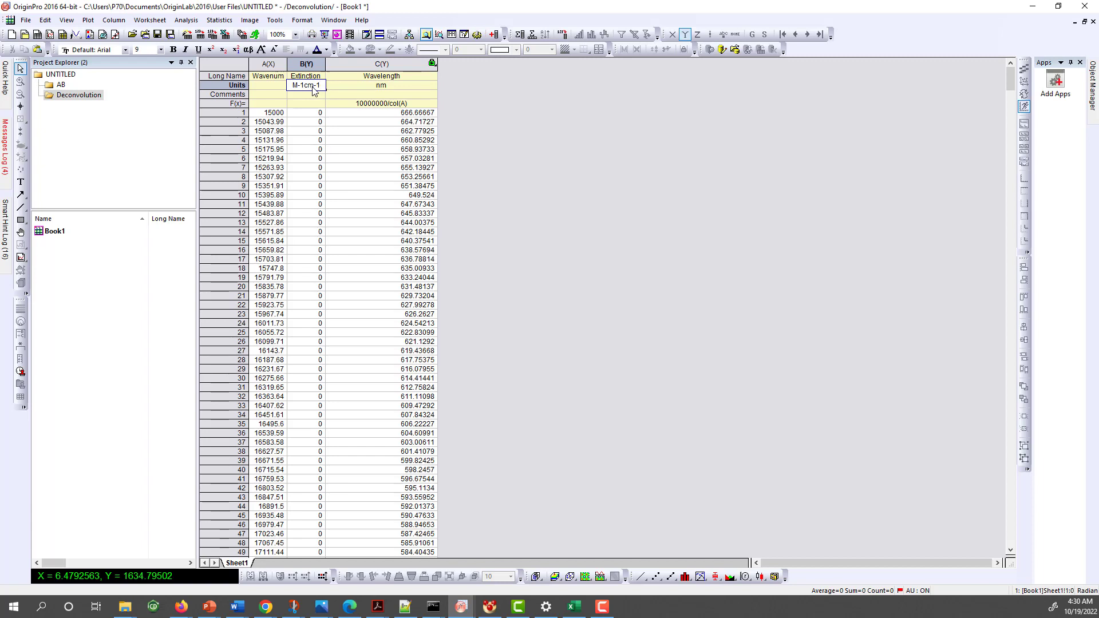
pyautogui.click(267, 85)
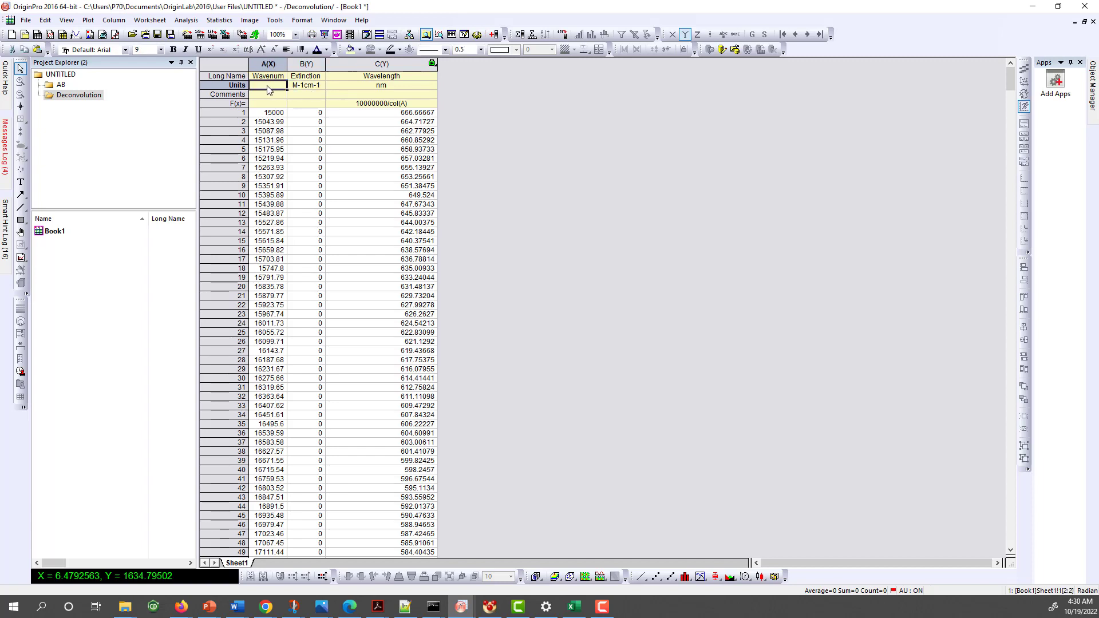
pyautogui.write('cm-1')
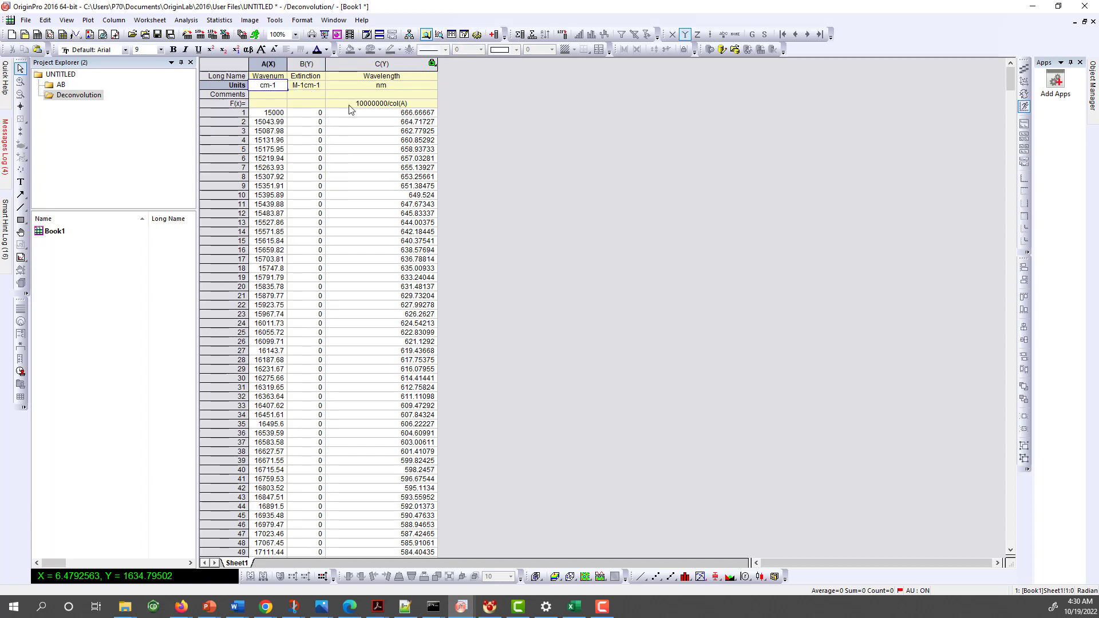
pyautogui.click(521, 112)
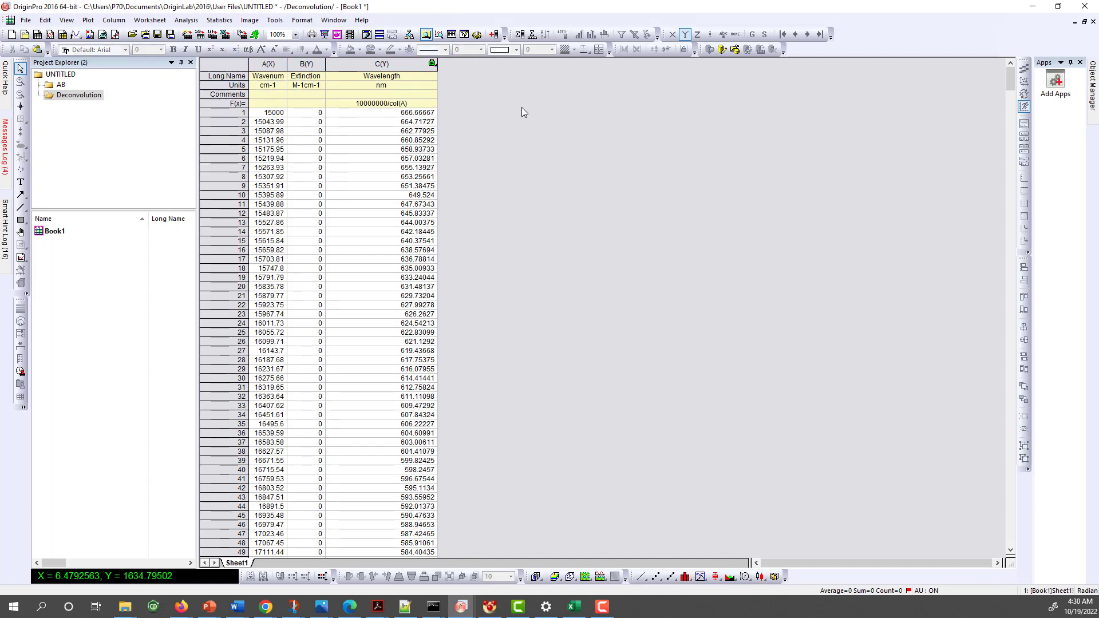
# Step: Move the Wavelength column ahead of the extinction column and designate it as X
pyautogui.click(389, 65)
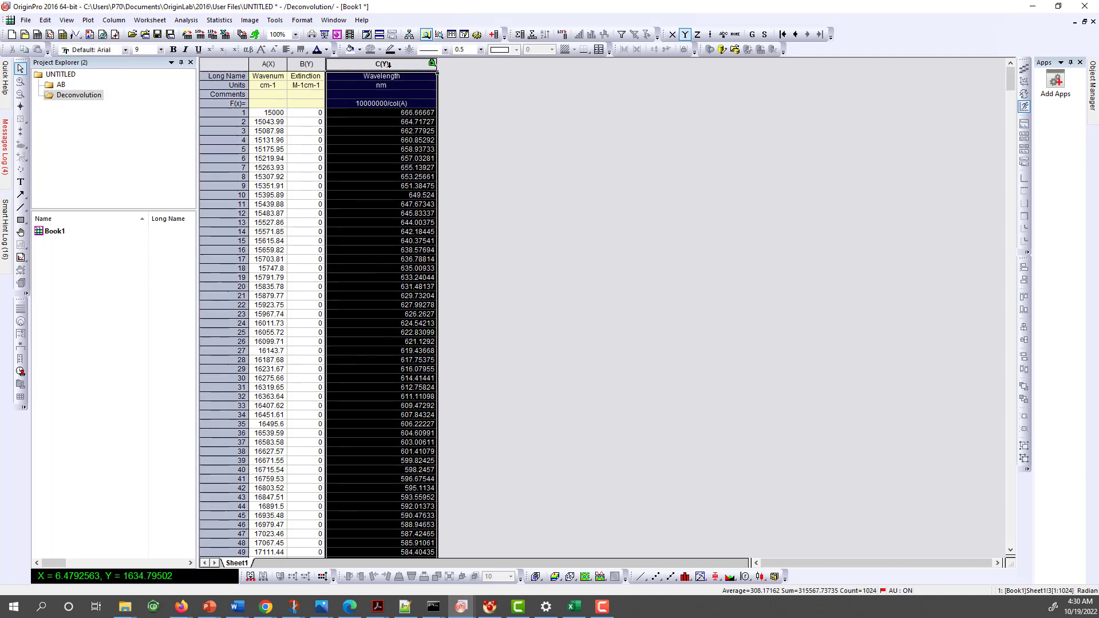
pyautogui.rightClick(389, 65)
pyautogui.moveTo(444, 232)
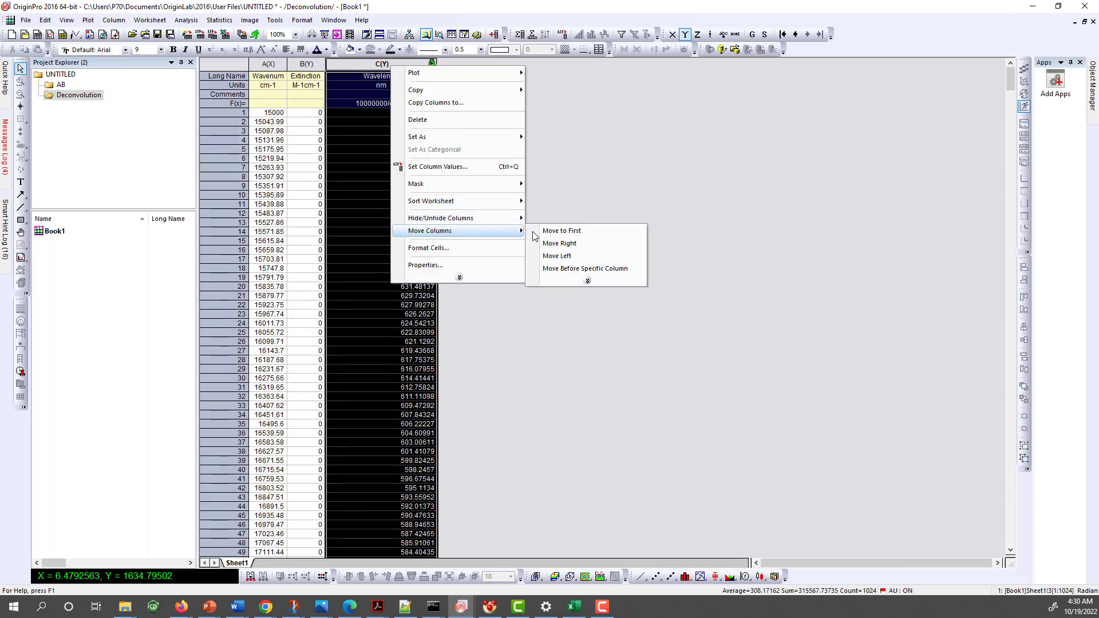
pyautogui.click(553, 257)
pyautogui.rightClick(362, 66)
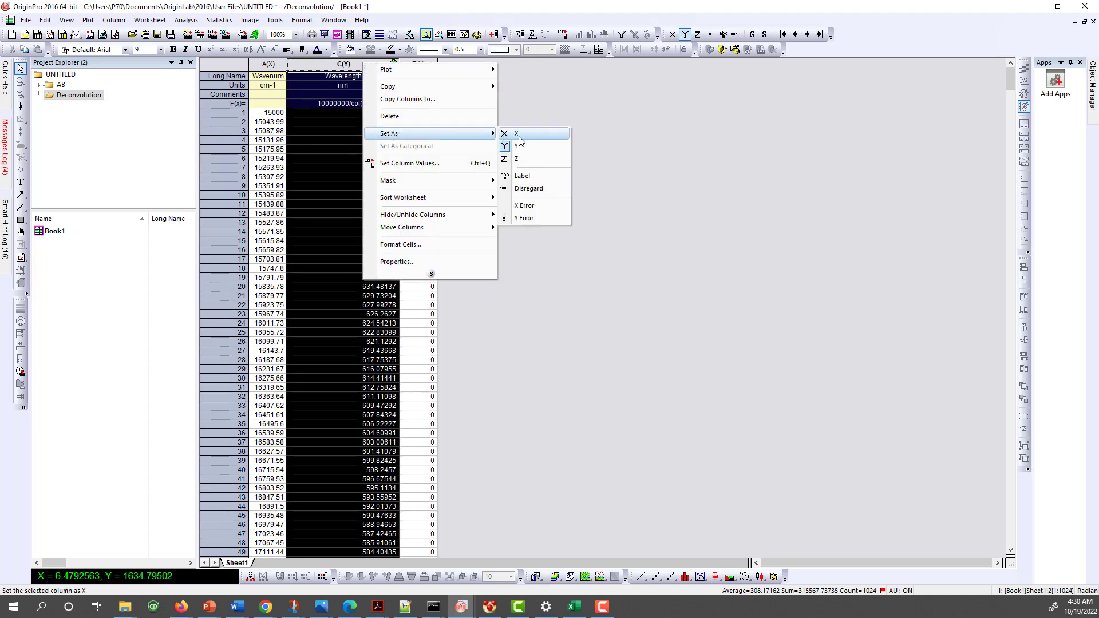
pyautogui.click(517, 138)
pyautogui.click(517, 139)
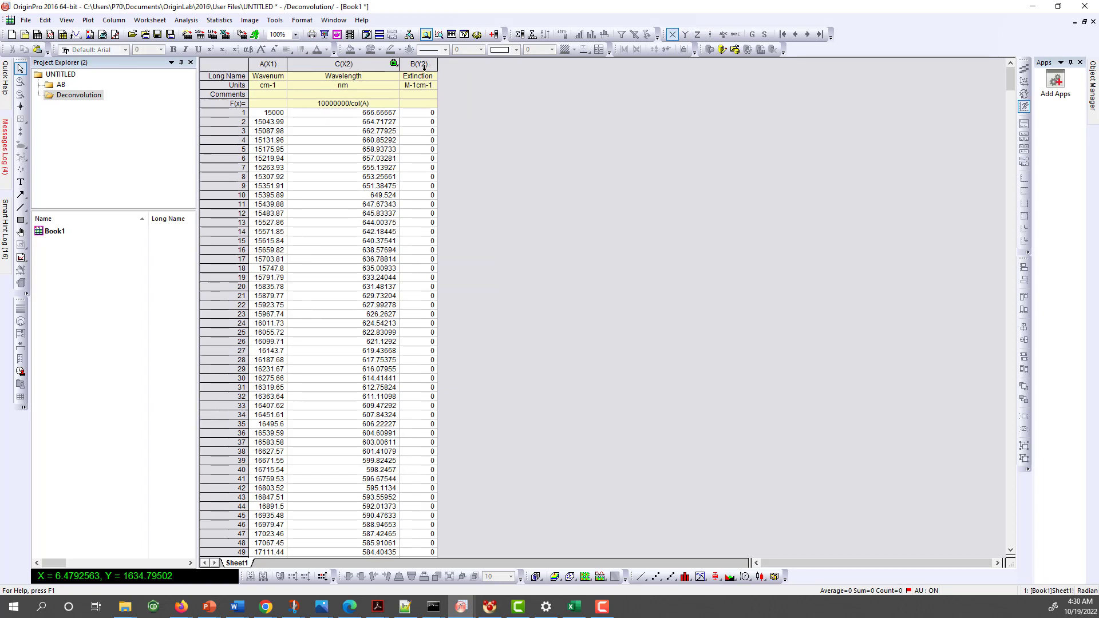
# Step: Plot the extinction coefficient against wavelength as a line graph
pyautogui.click(387, 66)
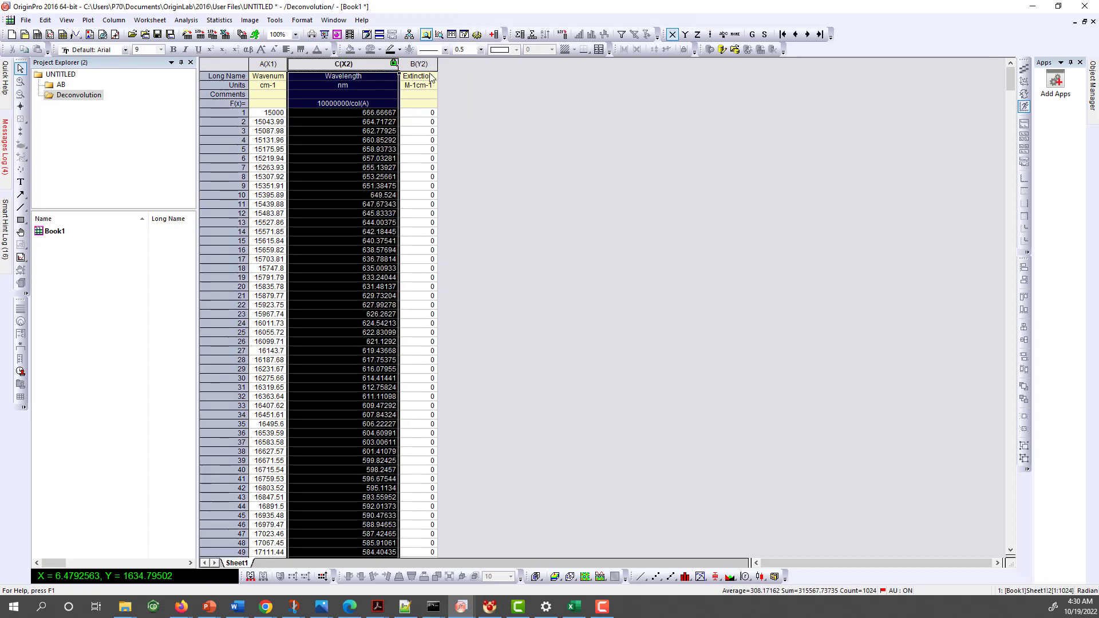
pyautogui.keyDown('ctrl'); pyautogui.click(414, 66); pyautogui.keyUp('ctrl')
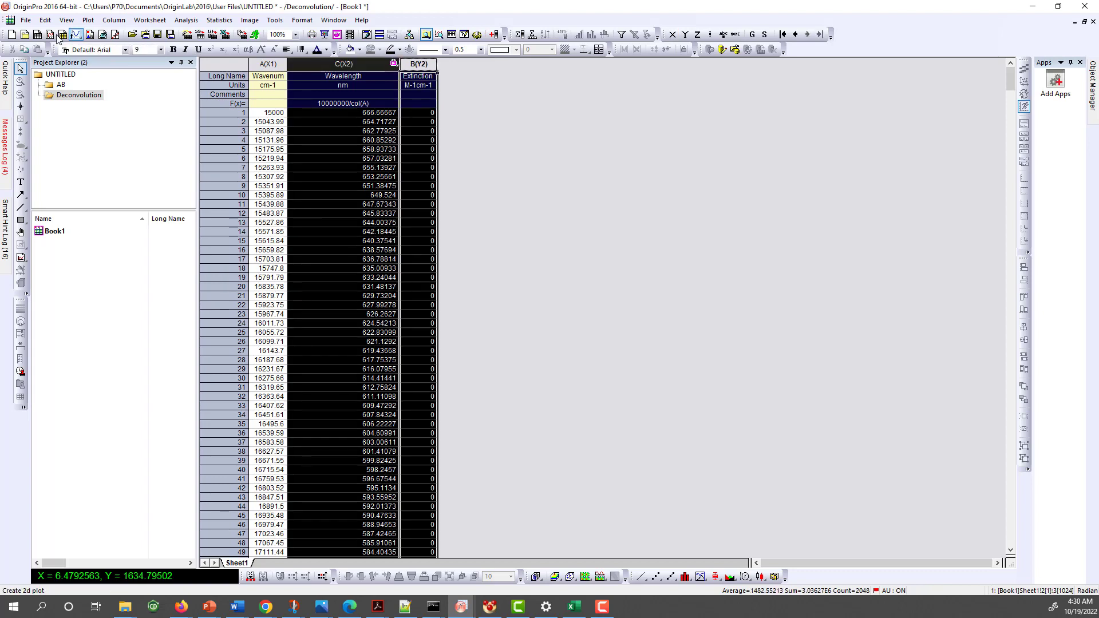
pyautogui.click(88, 20)
pyautogui.click(88, 21)
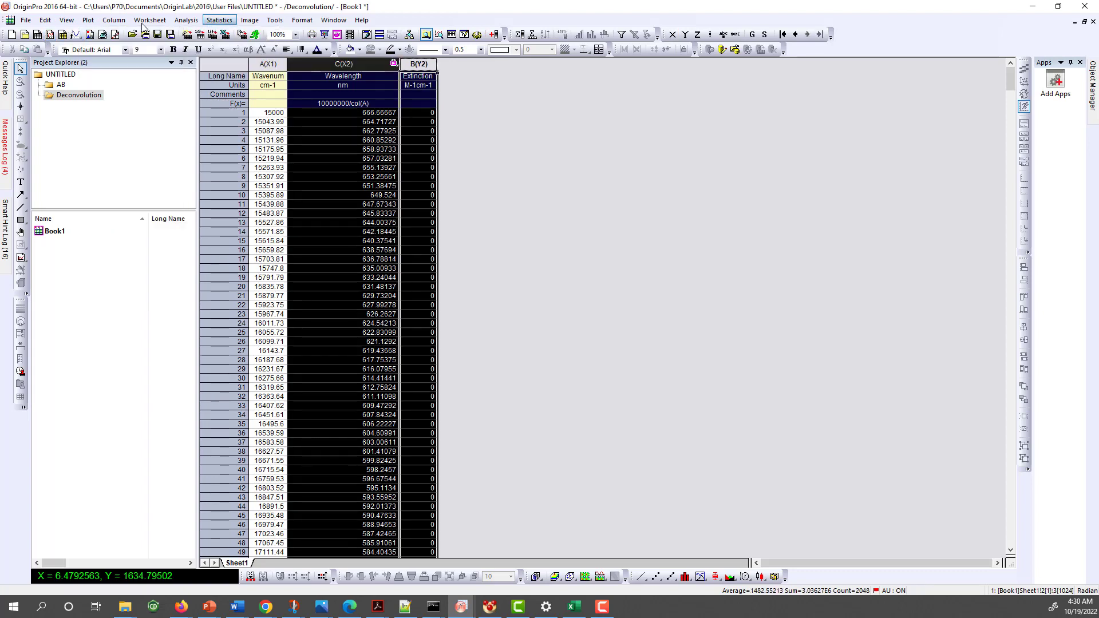
pyautogui.click(89, 21)
pyautogui.moveTo(108, 26)
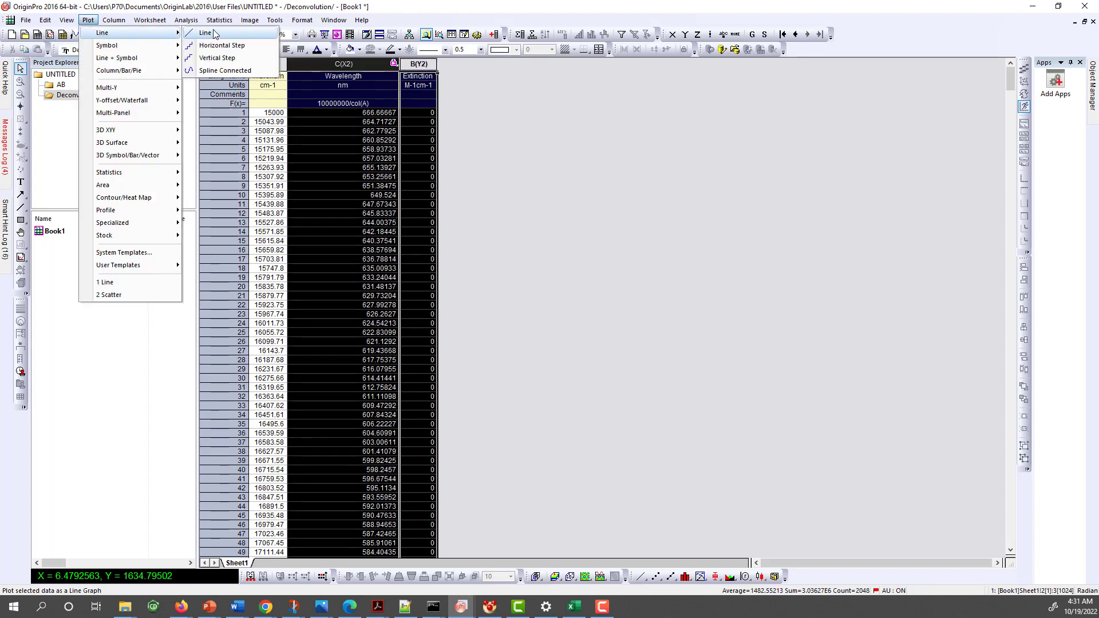
pyautogui.click(217, 28)
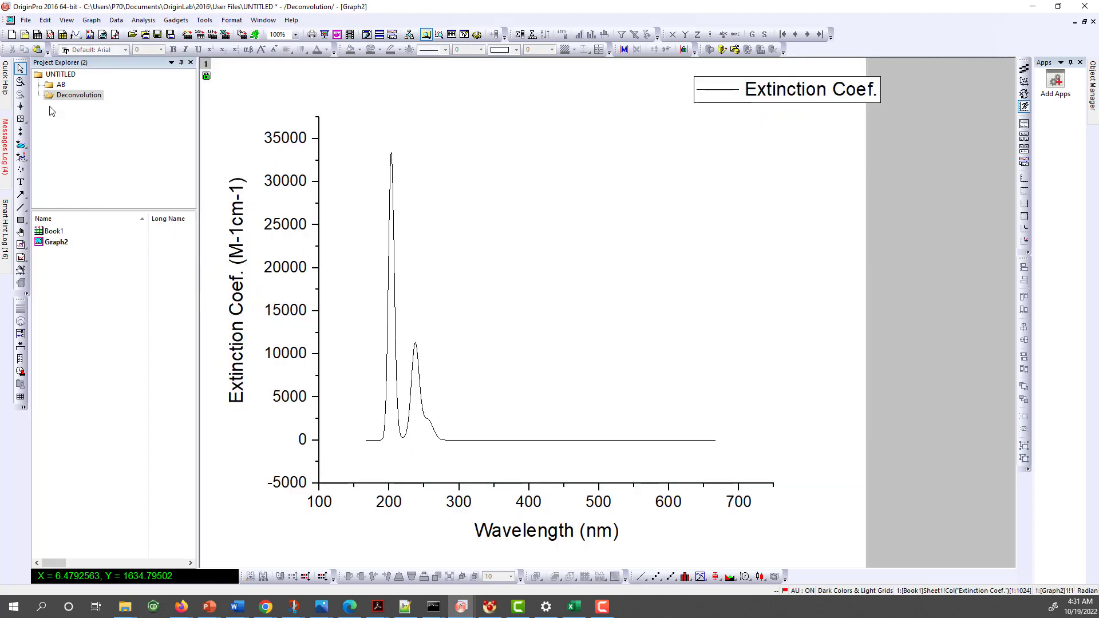
# Step: Rescale the graph to the peak region of about 184 to 308 nm and set the X-axis major tick increment to 20
pyautogui.click(21, 81)
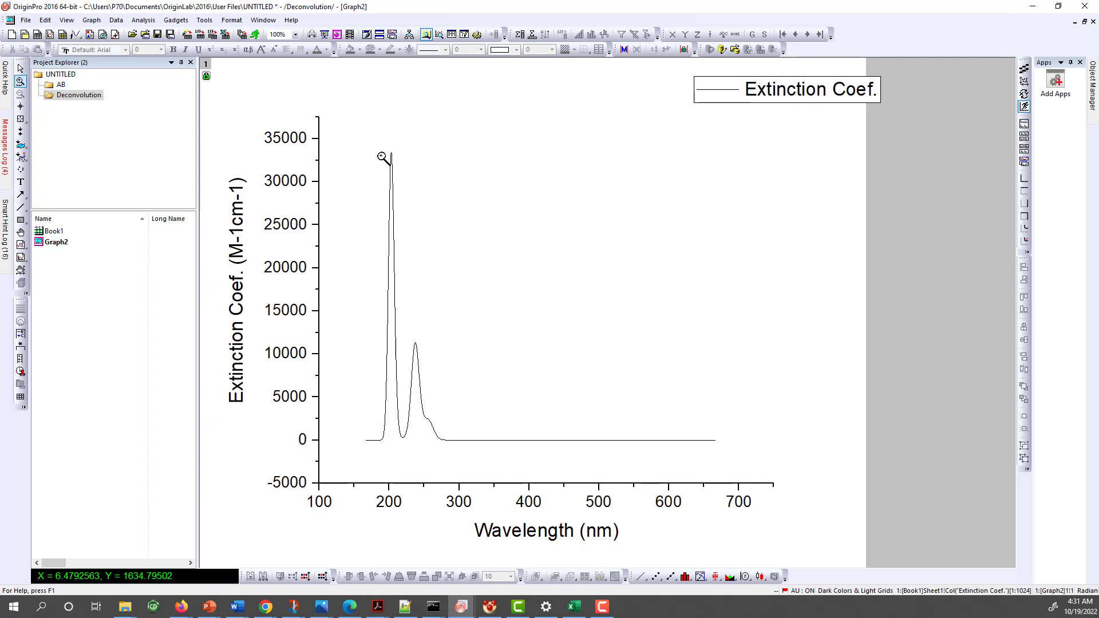
pyautogui.moveTo(378, 150); pyautogui.dragTo(465, 444)
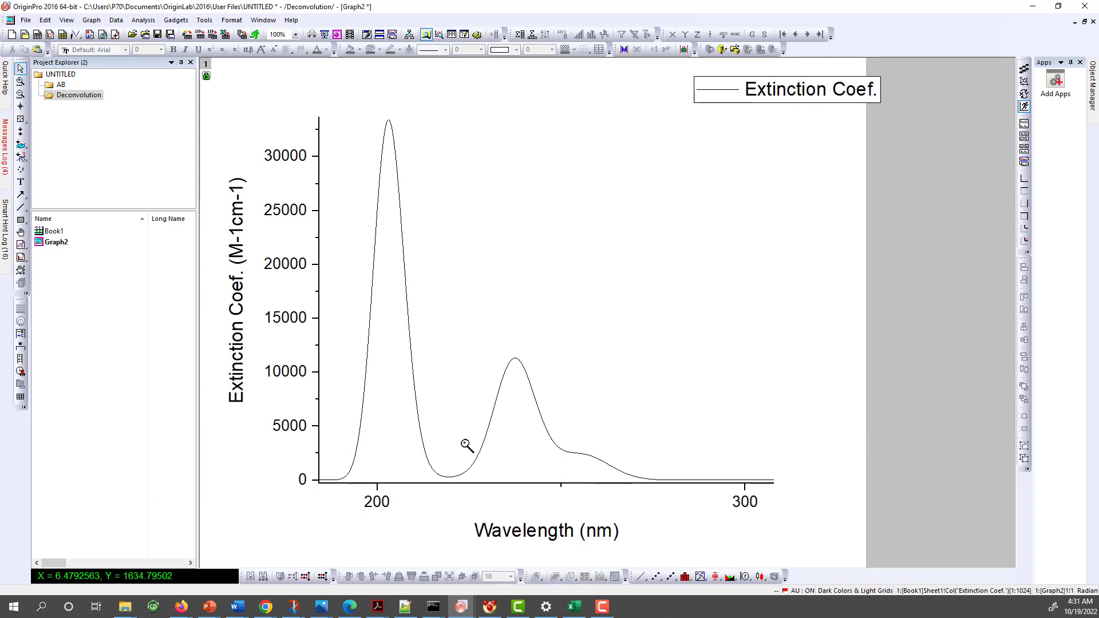
pyautogui.click(411, 487)
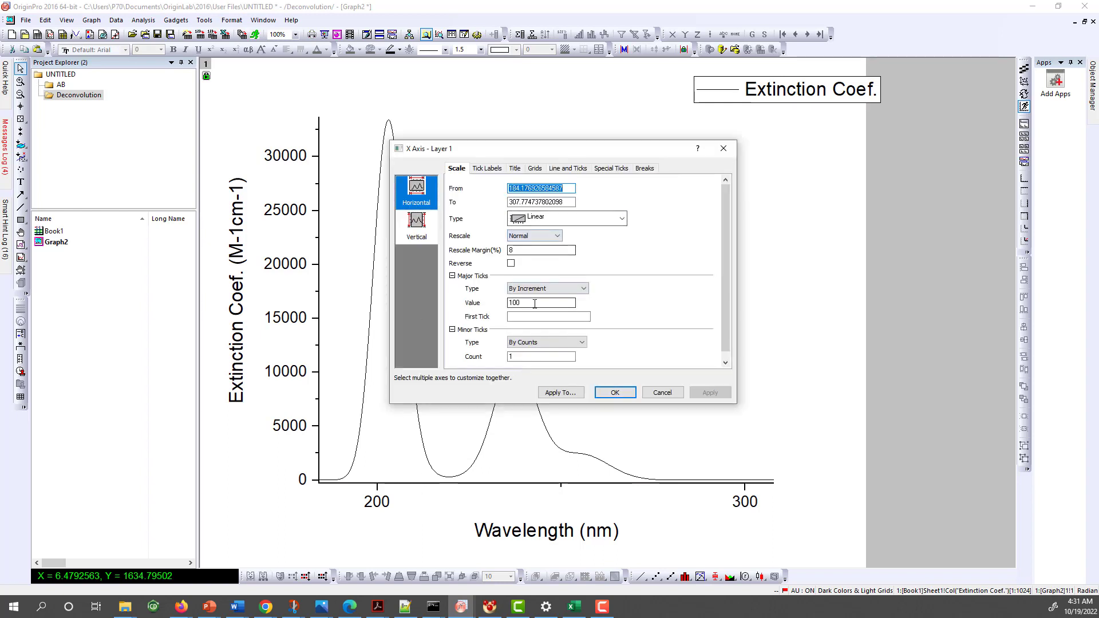
pyautogui.write('20')
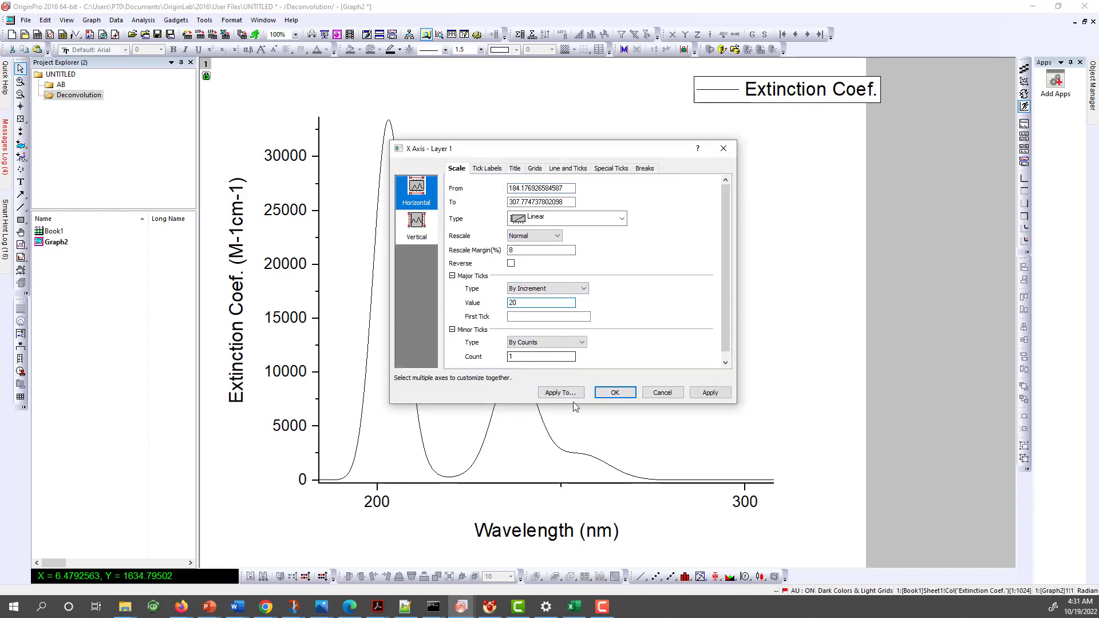
pyautogui.click(614, 393)
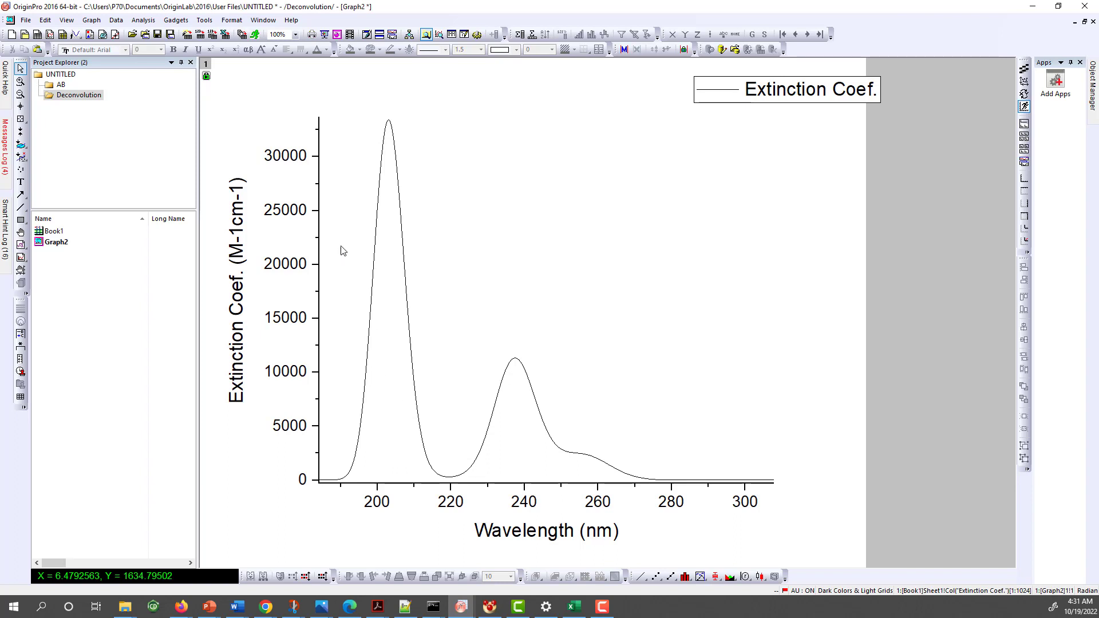
# Step: Add a layer with top X and right Y axes to the graph and delete the Extinction Coef. legend
pyautogui.click(1024, 216)
pyautogui.click(808, 93)
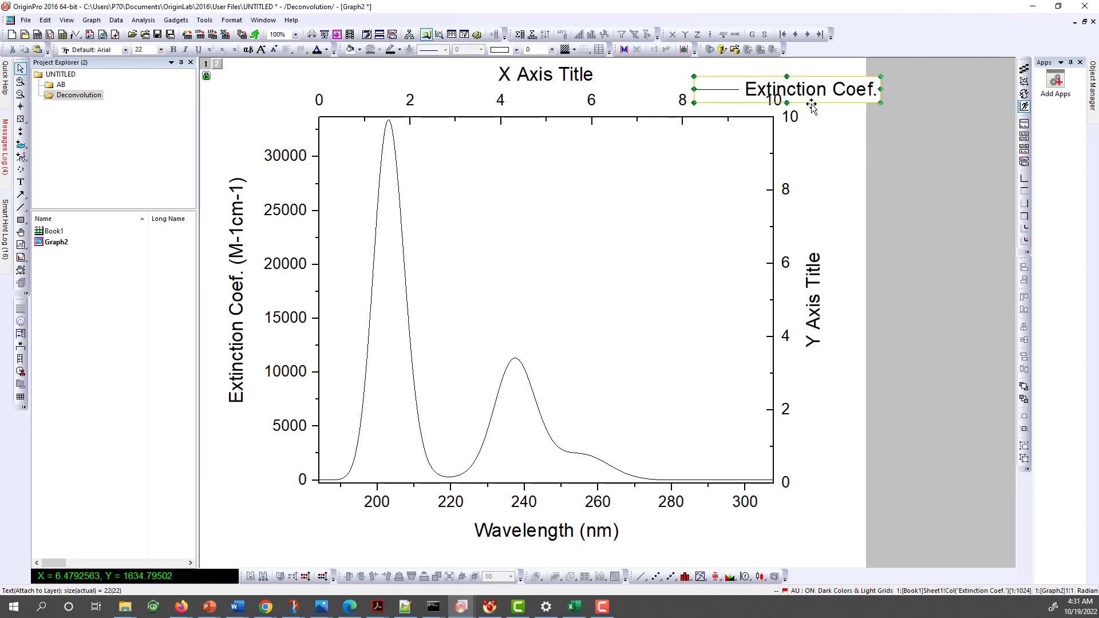
pyautogui.press('Delete')
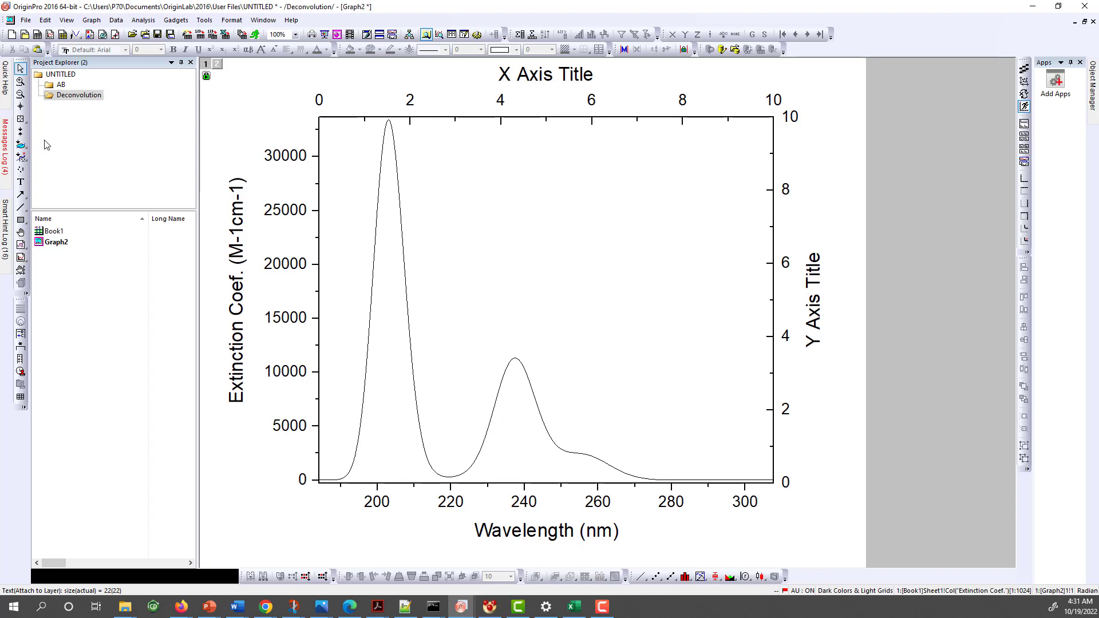
# Step: Copy all style formats from the XRD graph in the AB folder and paste them onto the extinction graph in the Deconvolution folder
pyautogui.click(62, 86)
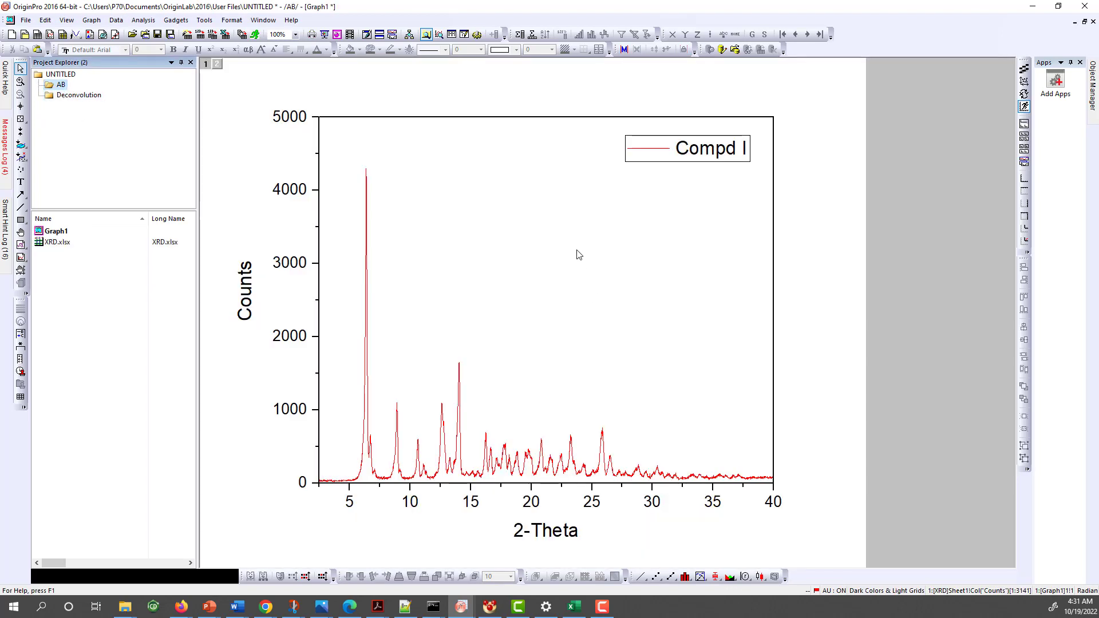
pyautogui.rightClick(576, 250)
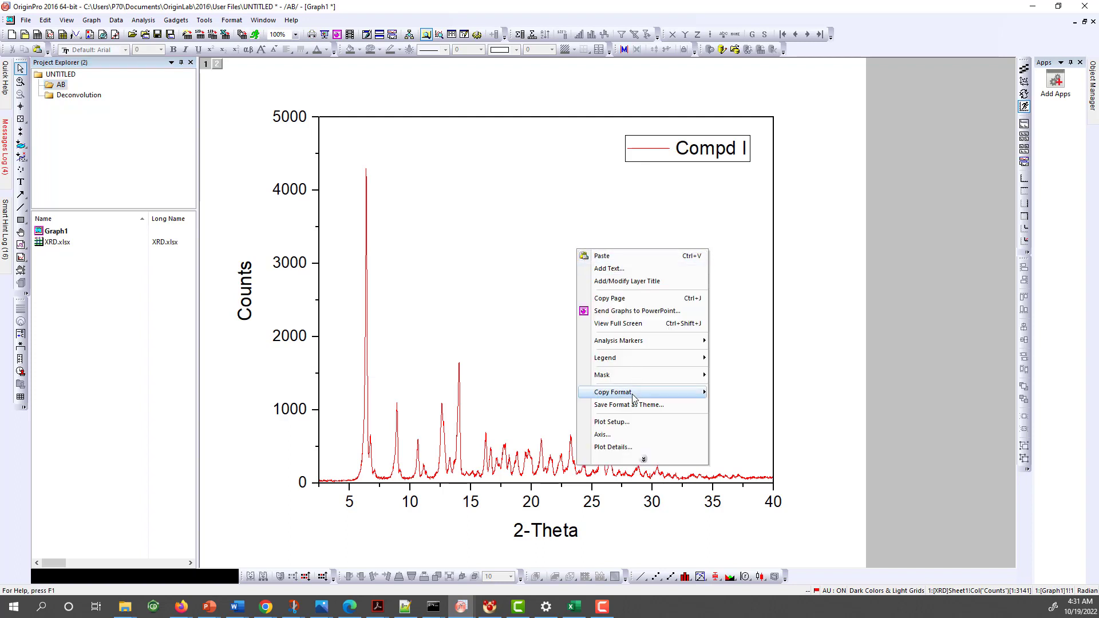
pyautogui.moveTo(634, 397)
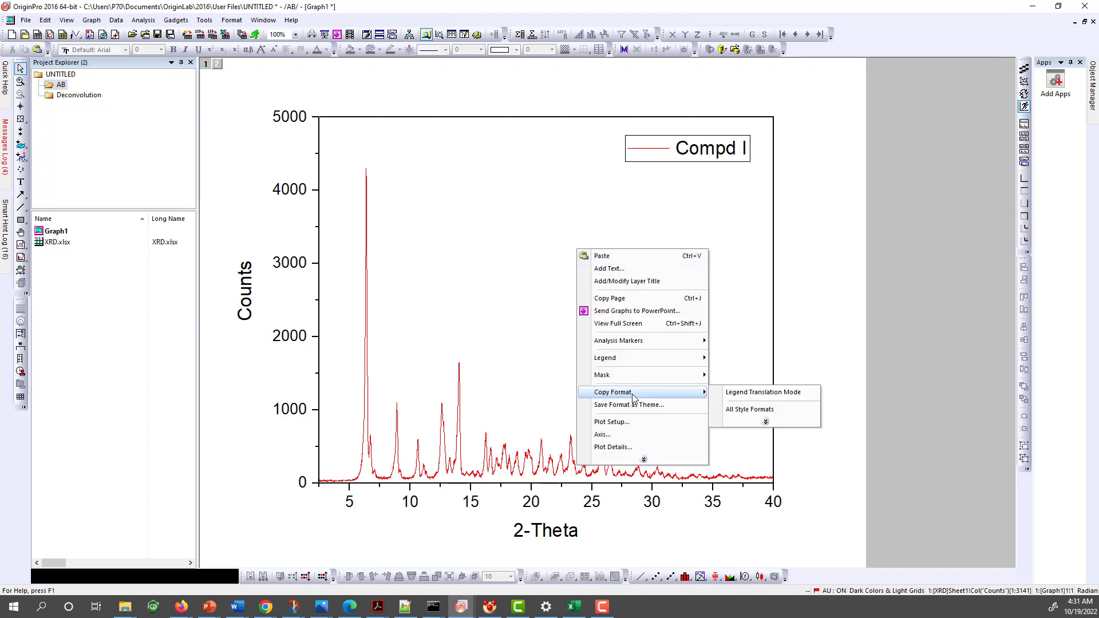
pyautogui.click(754, 409)
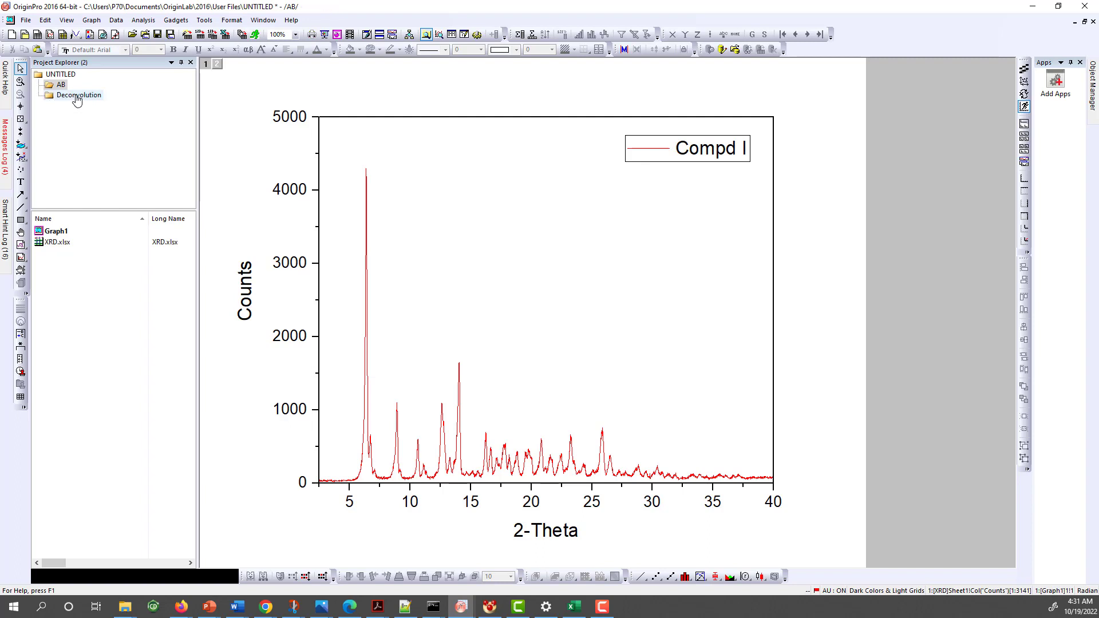
pyautogui.click(77, 96)
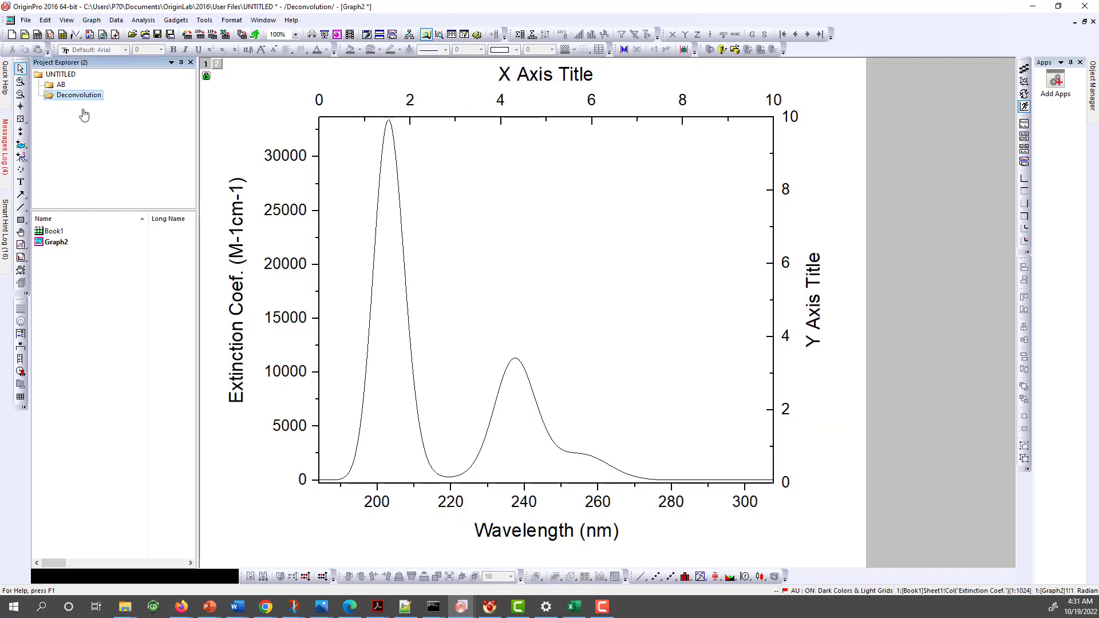
pyautogui.rightClick(594, 247)
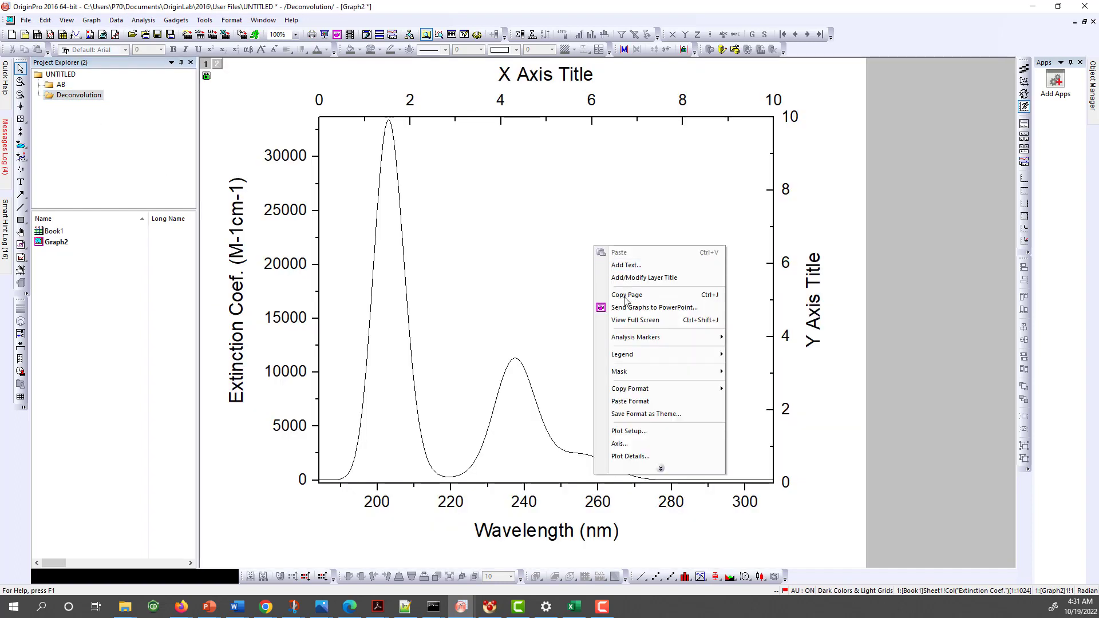
pyautogui.click(627, 402)
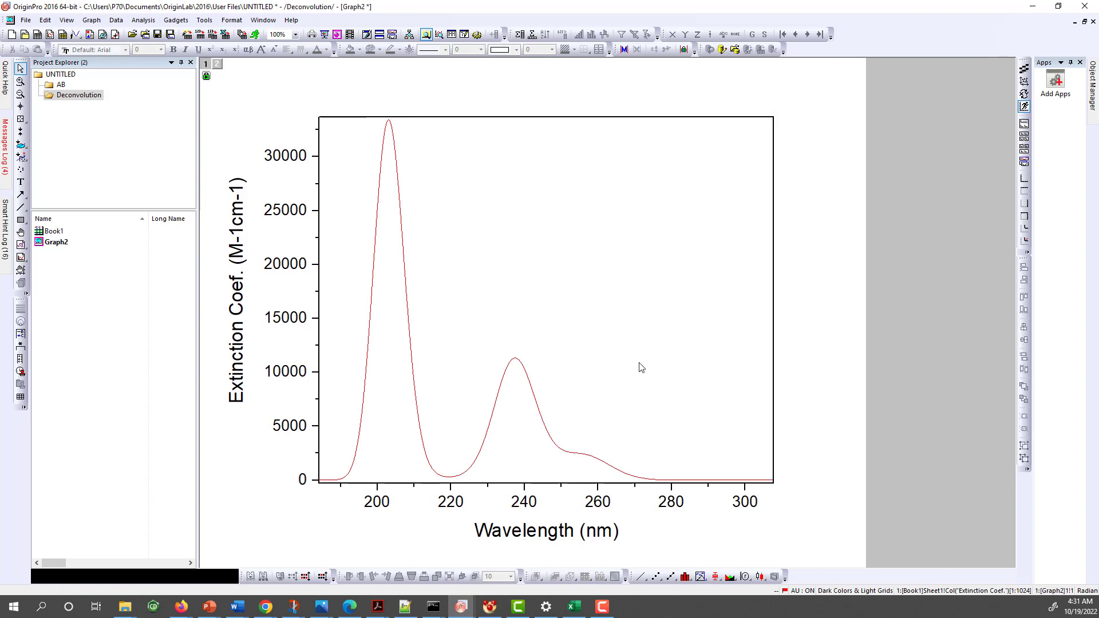
# Step: Increase the line width of the red extinction curve in its plot details
pyautogui.rightClick(607, 293)
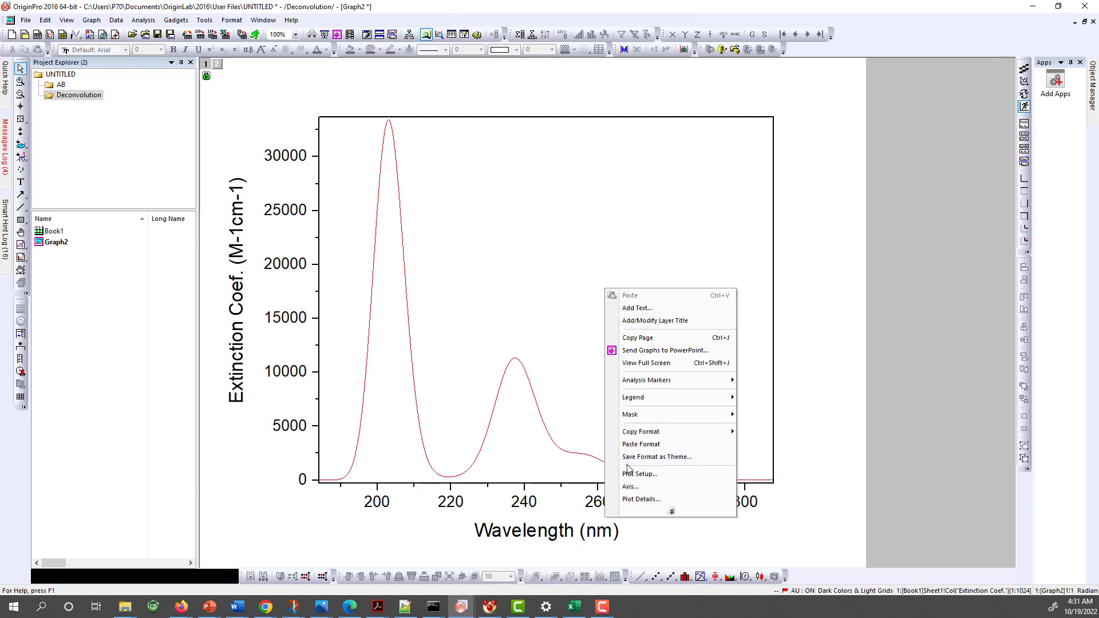
pyautogui.doubleClick(579, 458)
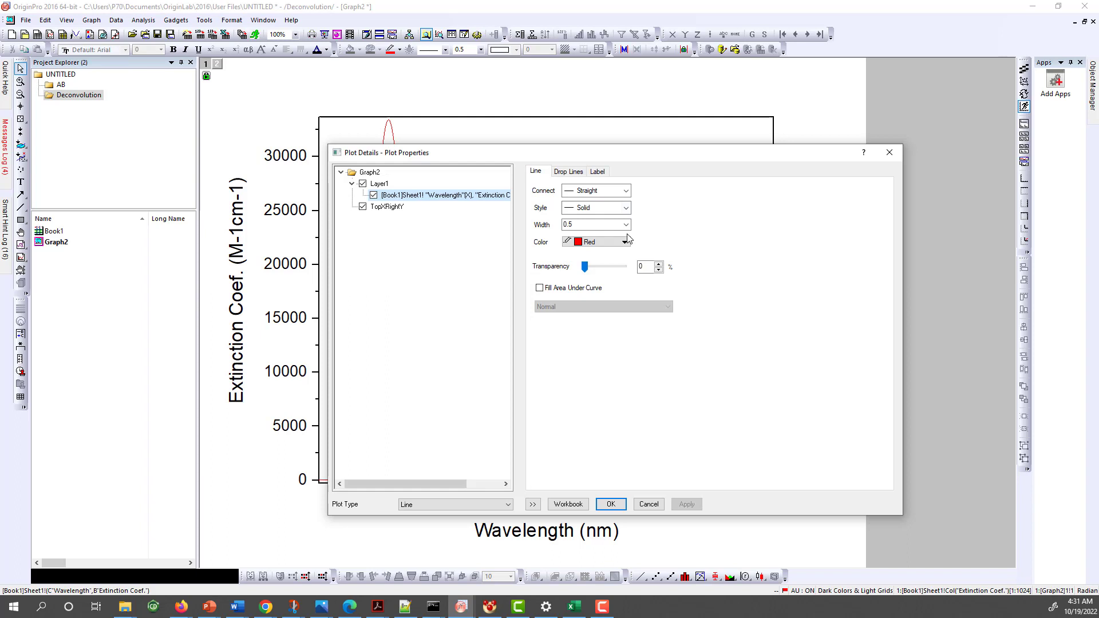
pyautogui.click(626, 224)
pyautogui.click(596, 257)
pyautogui.click(611, 505)
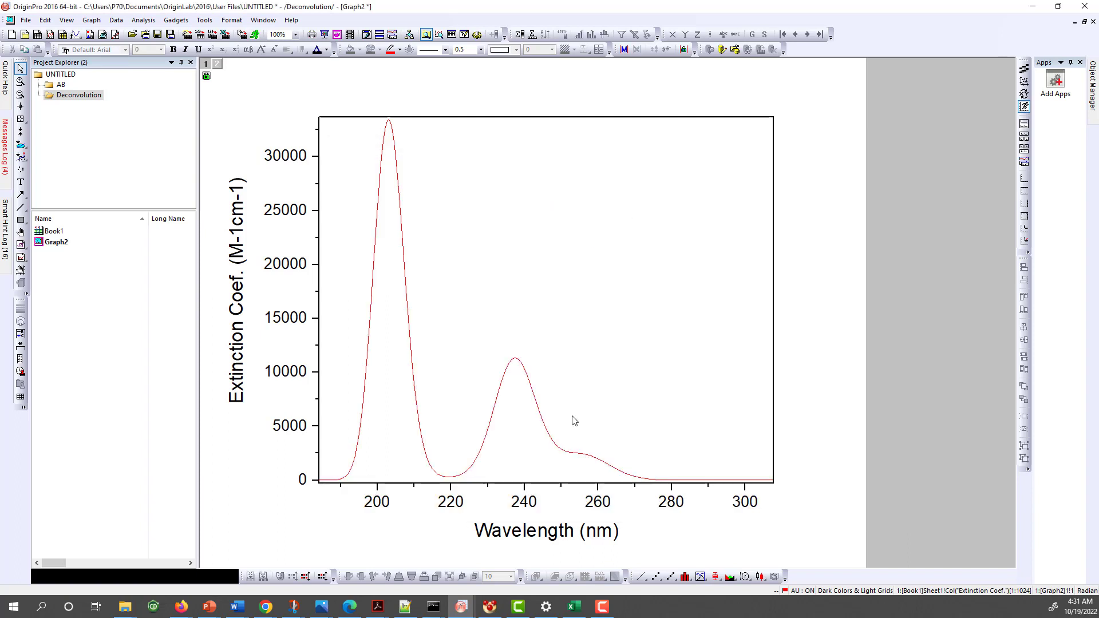
# Step: Review the options for saving the graph's format as a theme and close them without saving
pyautogui.rightClick(627, 312)
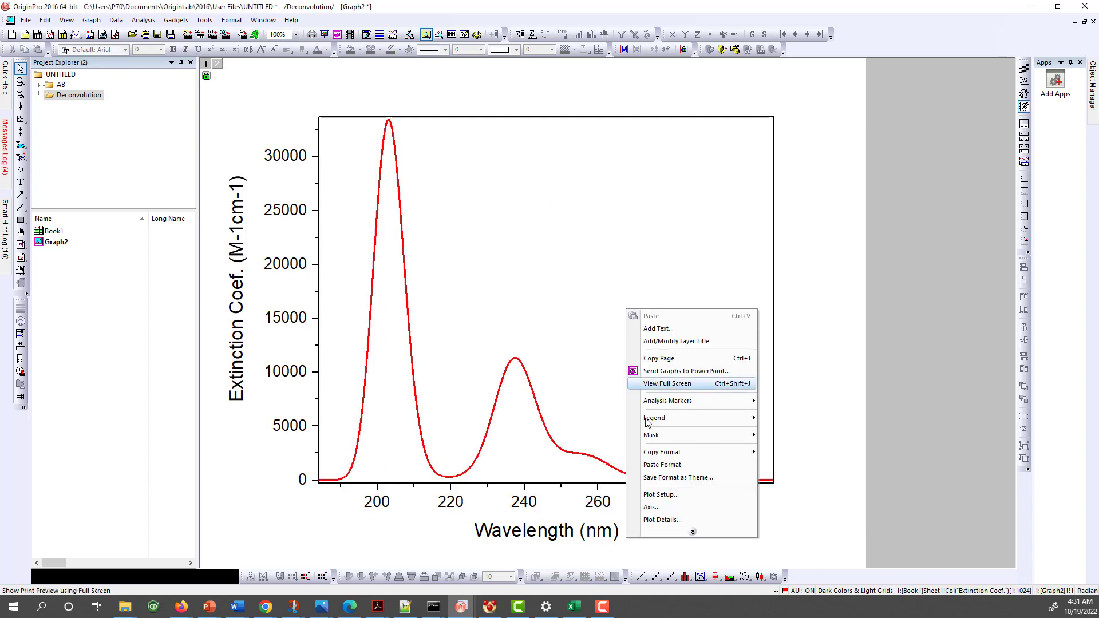
pyautogui.click(650, 479)
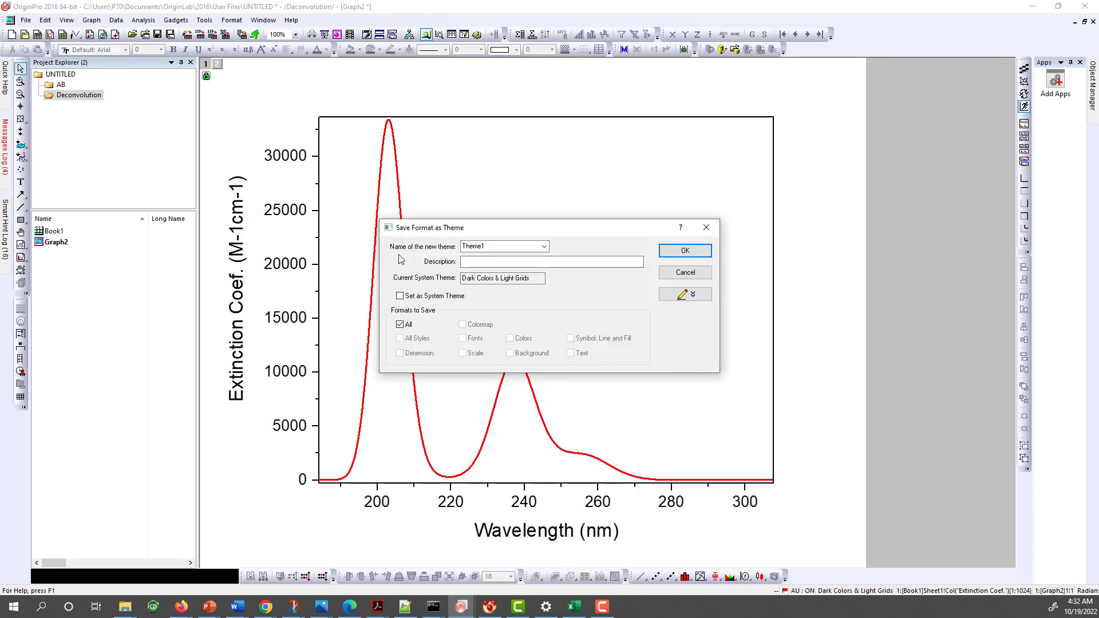
pyautogui.click(704, 229)
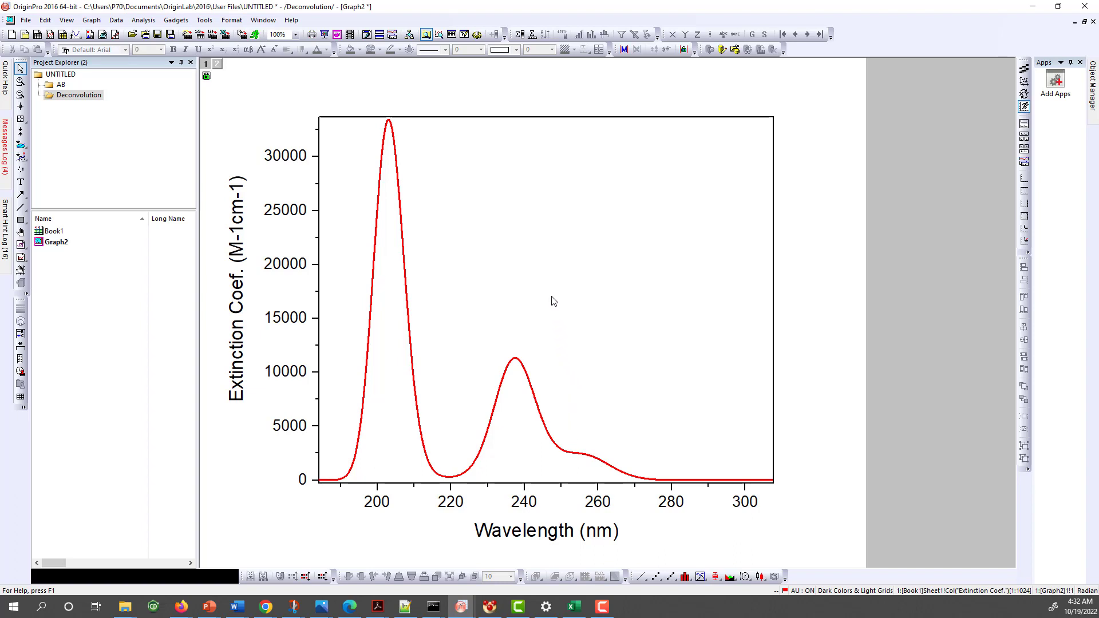
# Step: Mark the data range from about 188 to 300 nm on the extinction curve for analysis
pyautogui.click(22, 147)
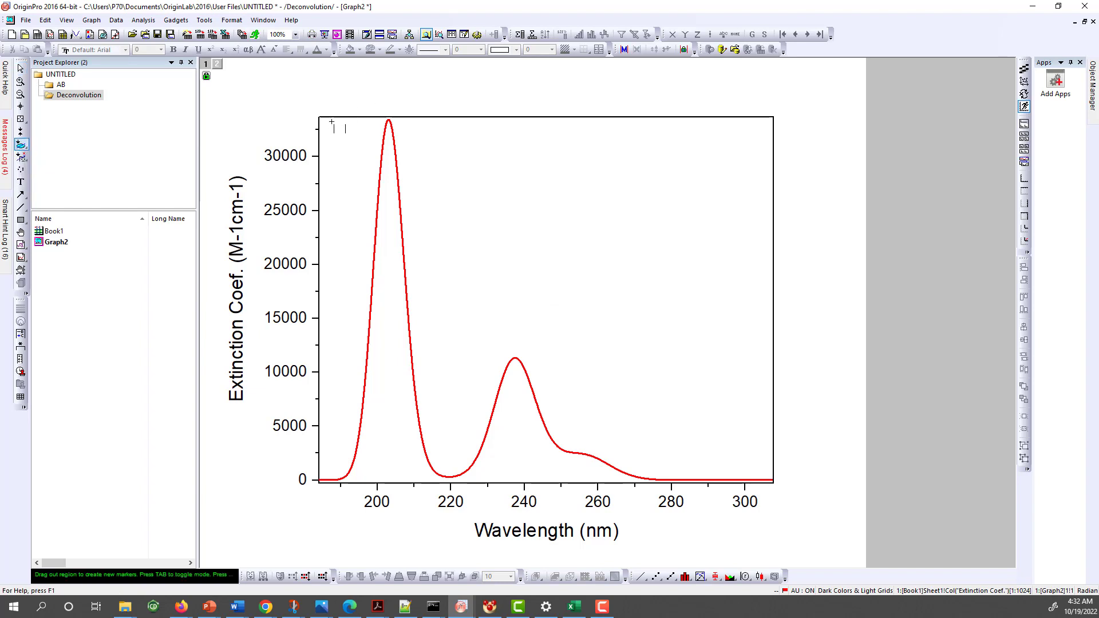
pyautogui.moveTo(331, 119)
pyautogui.mouseDown()
pyautogui.moveTo(348, 189)
pyautogui.moveTo(550, 468)
pyautogui.moveTo(746, 480)
pyautogui.mouseUp()
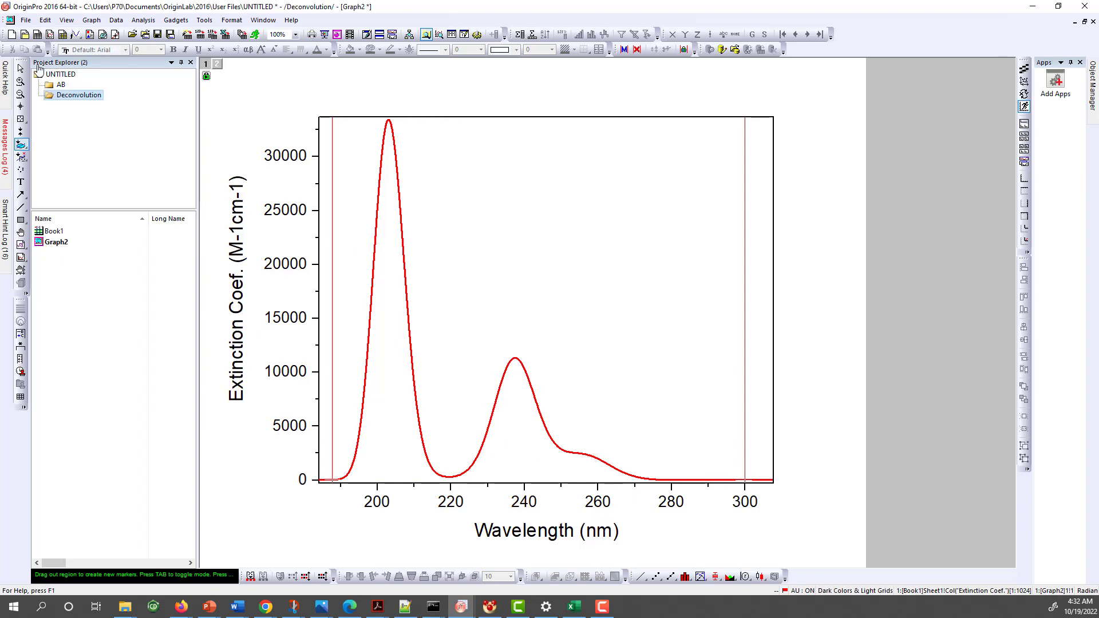
pyautogui.click(20, 69)
# Step: Change the extinction curve's line color to black in its plot details
pyautogui.doubleClick(410, 334)
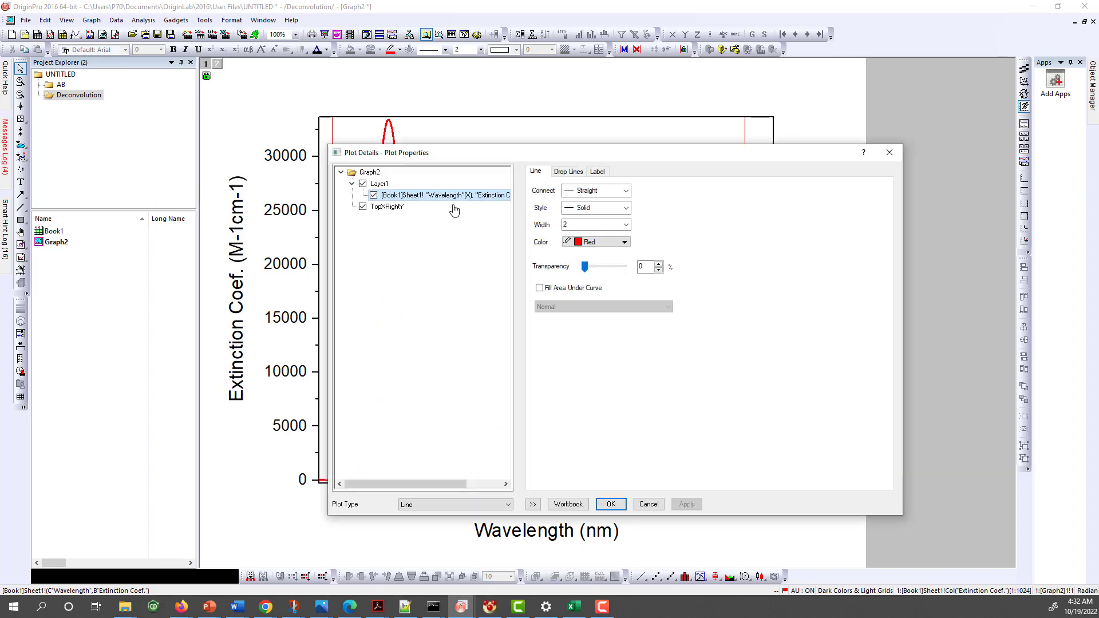
pyautogui.click(607, 242)
pyautogui.click(570, 269)
pyautogui.click(610, 504)
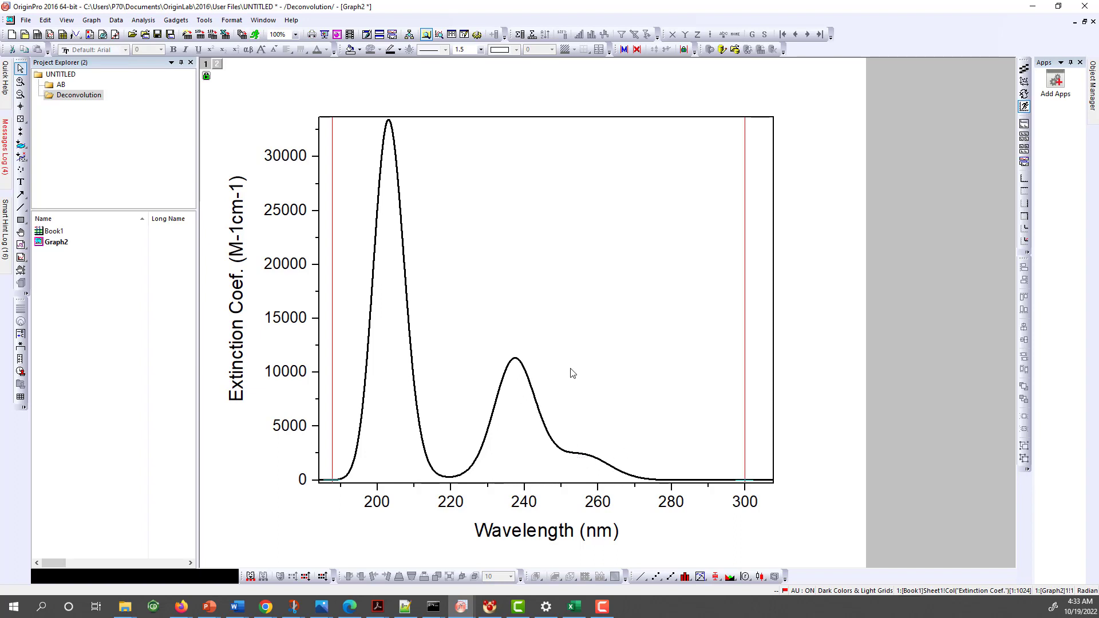
# Step: Start the Peak Analyzer on the extinction curve with Fit Peaks (Pro) as the goal and continue to the baseline mode
pyautogui.click(143, 20)
pyautogui.moveTo(186, 85)
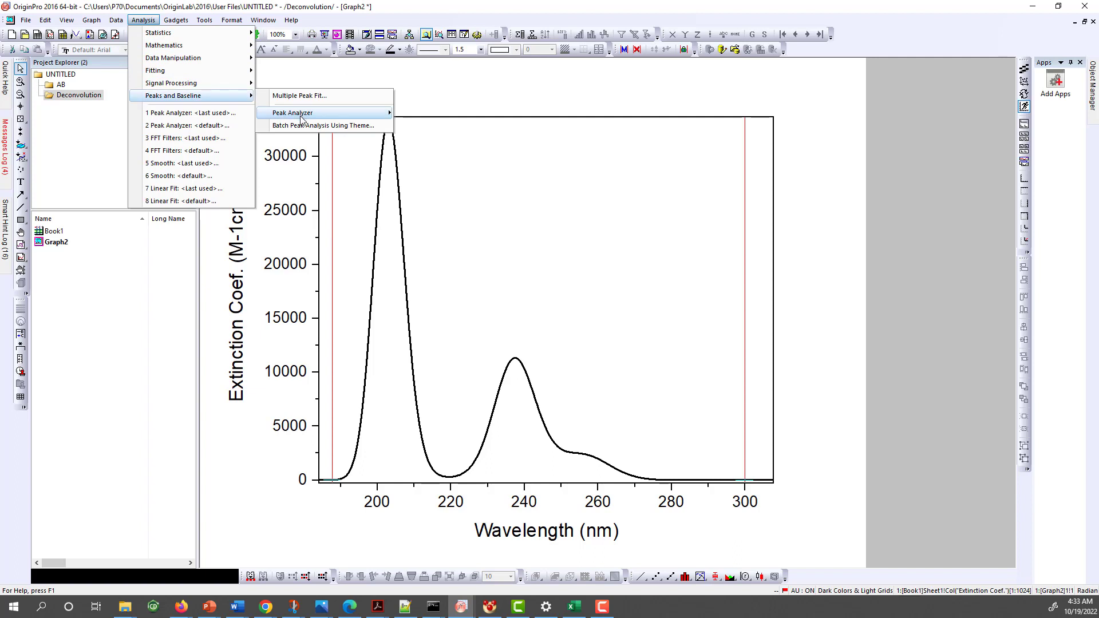
pyautogui.moveTo(302, 119)
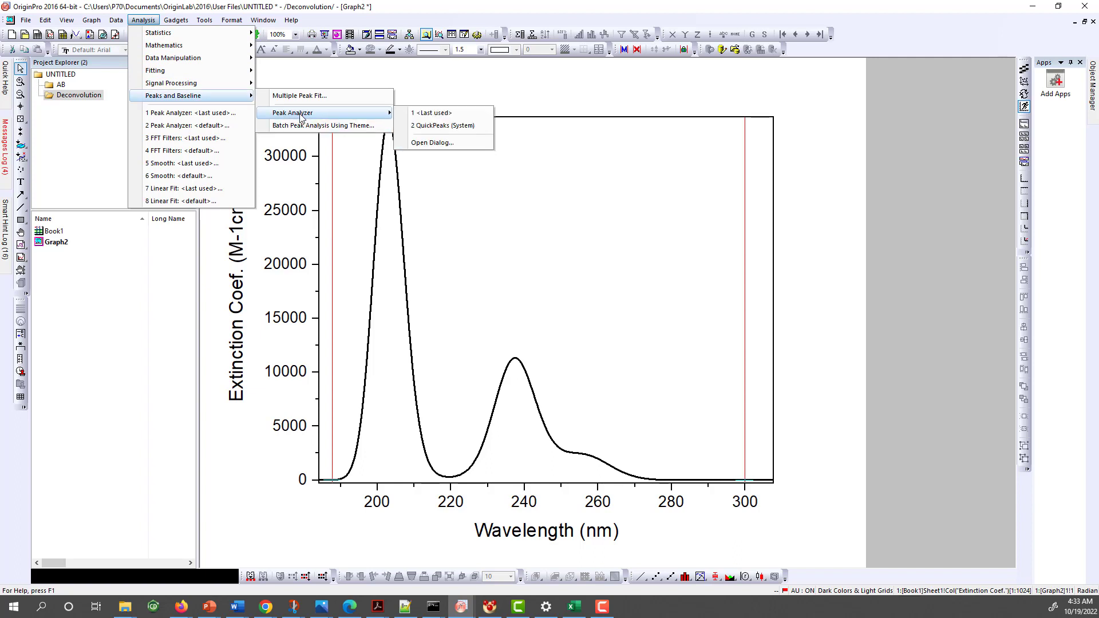
pyautogui.click(446, 148)
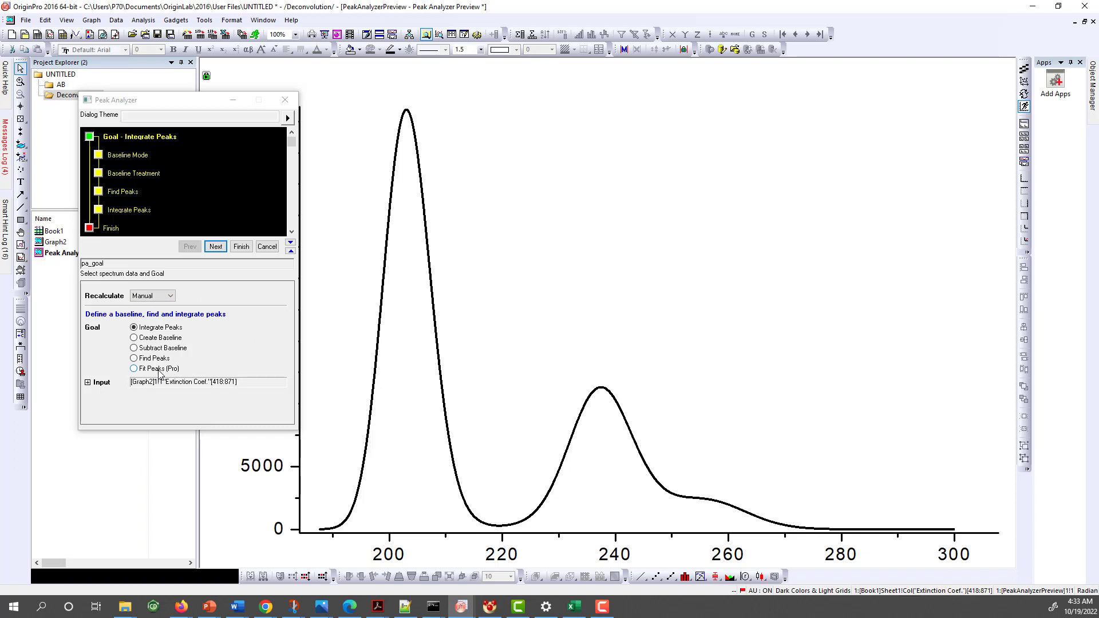
pyautogui.click(134, 369)
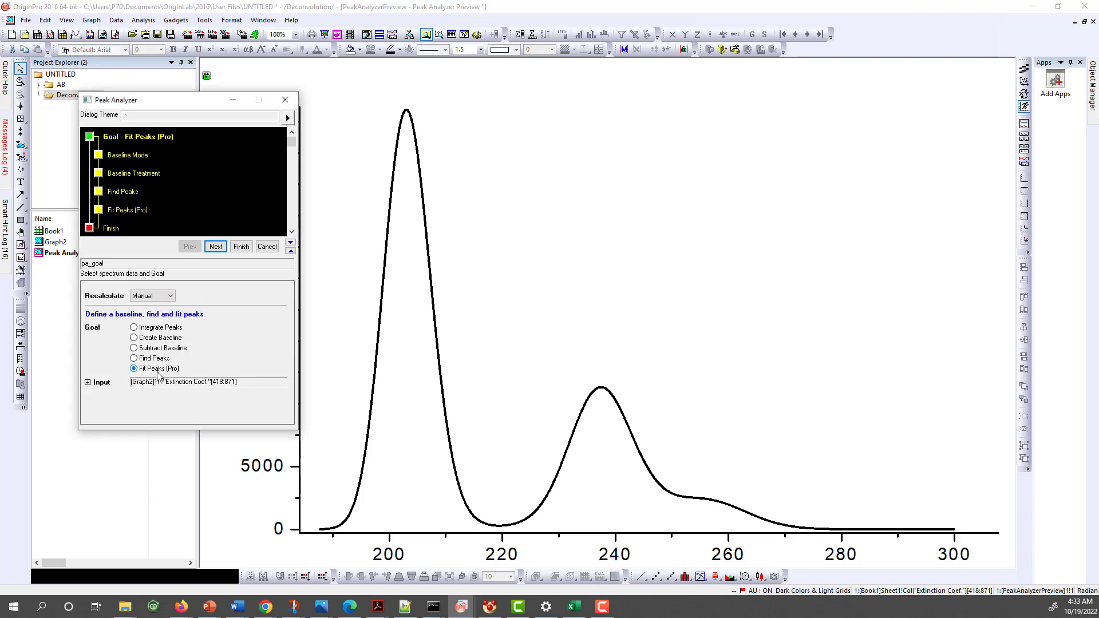
pyautogui.click(217, 247)
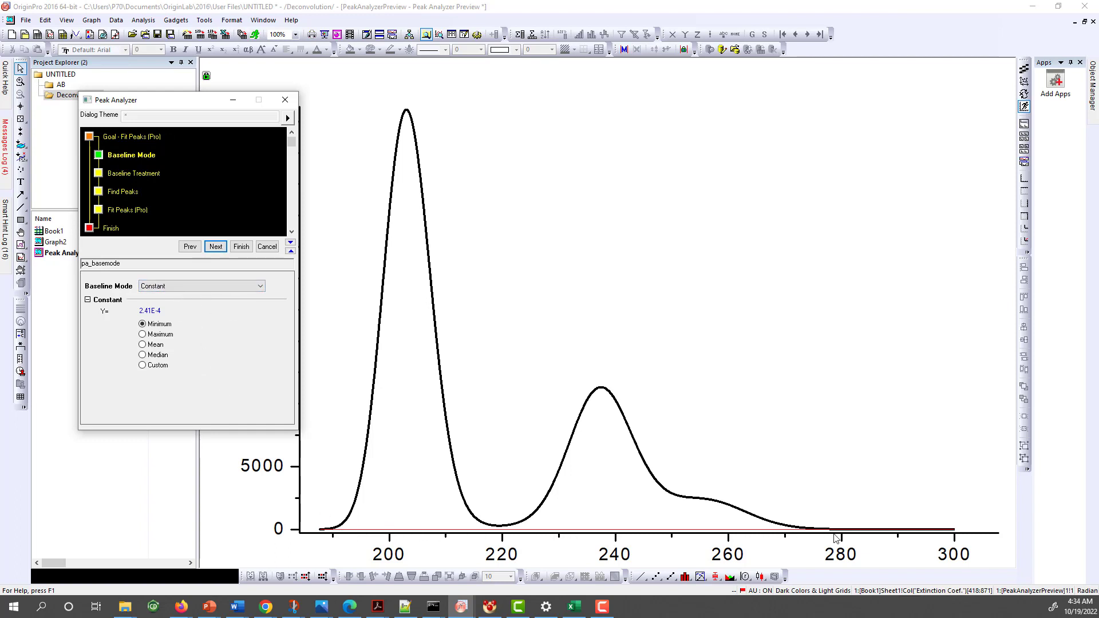
# Step: Try the User Defined baseline mode and return the baseline mode to Constant
pyautogui.click(174, 288)
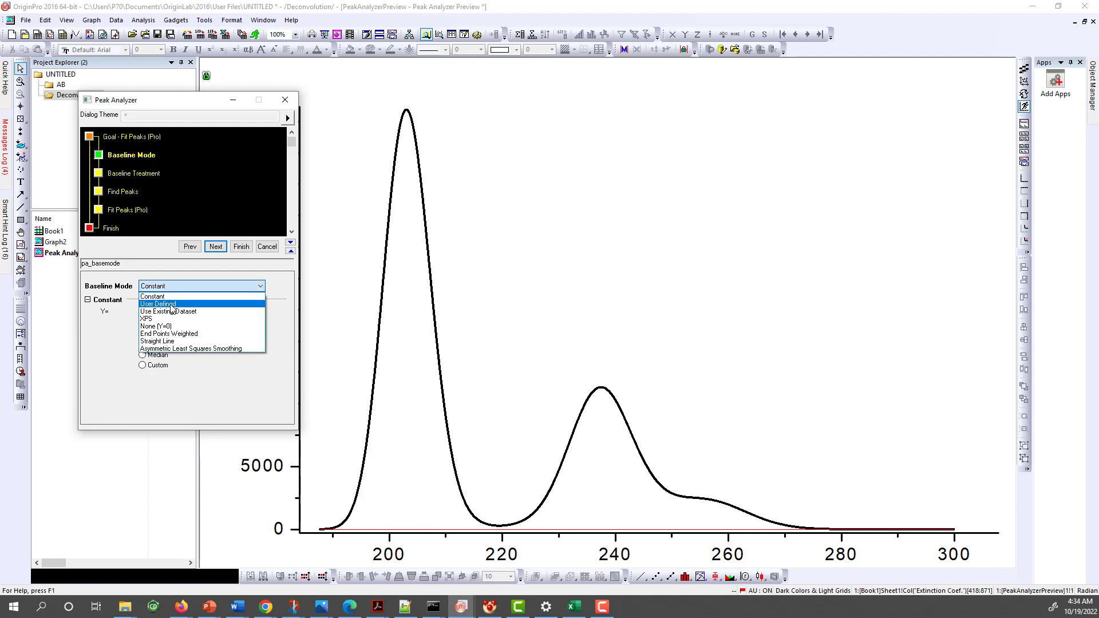
pyautogui.click(181, 305)
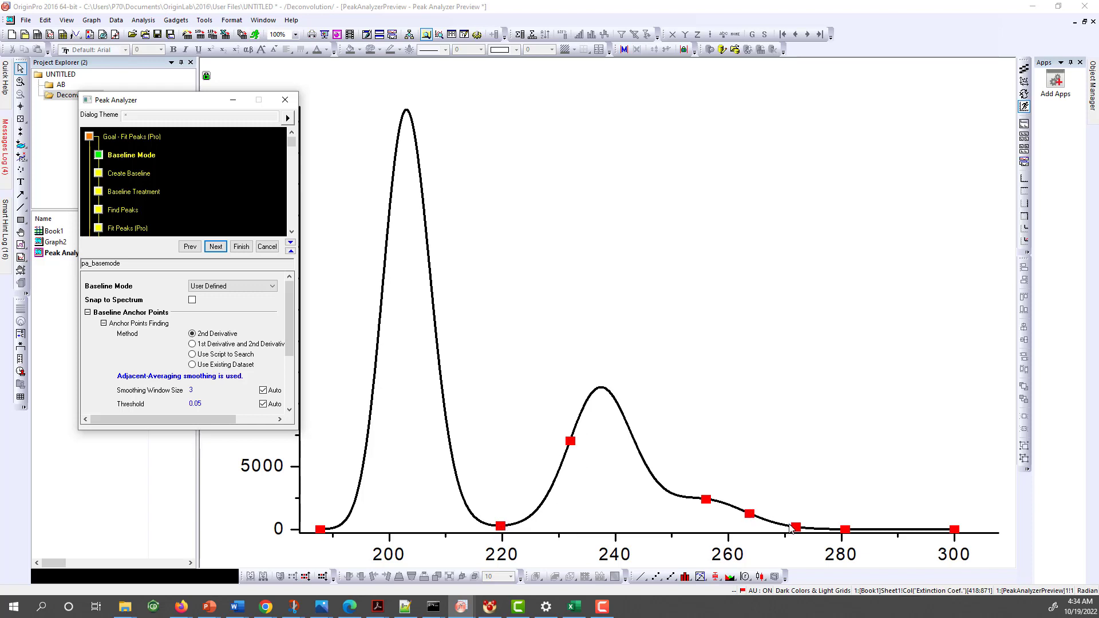
pyautogui.click(232, 288)
pyautogui.click(211, 296)
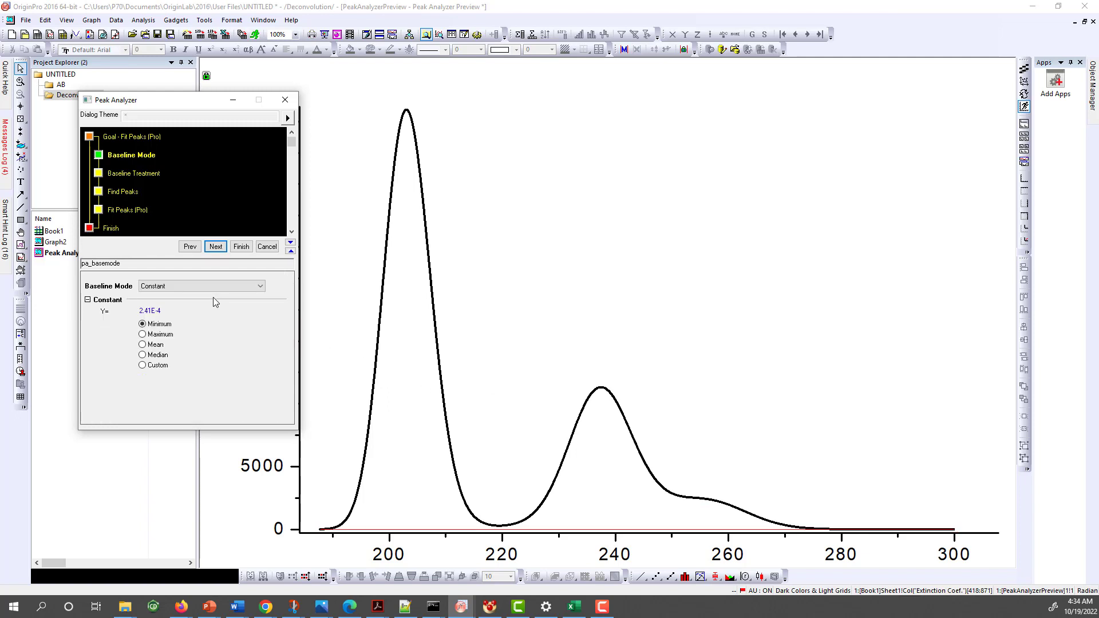
# Step: Accept the constant minimum baseline with the default baseline treatment and find the peaks automatically
pyautogui.click(216, 253)
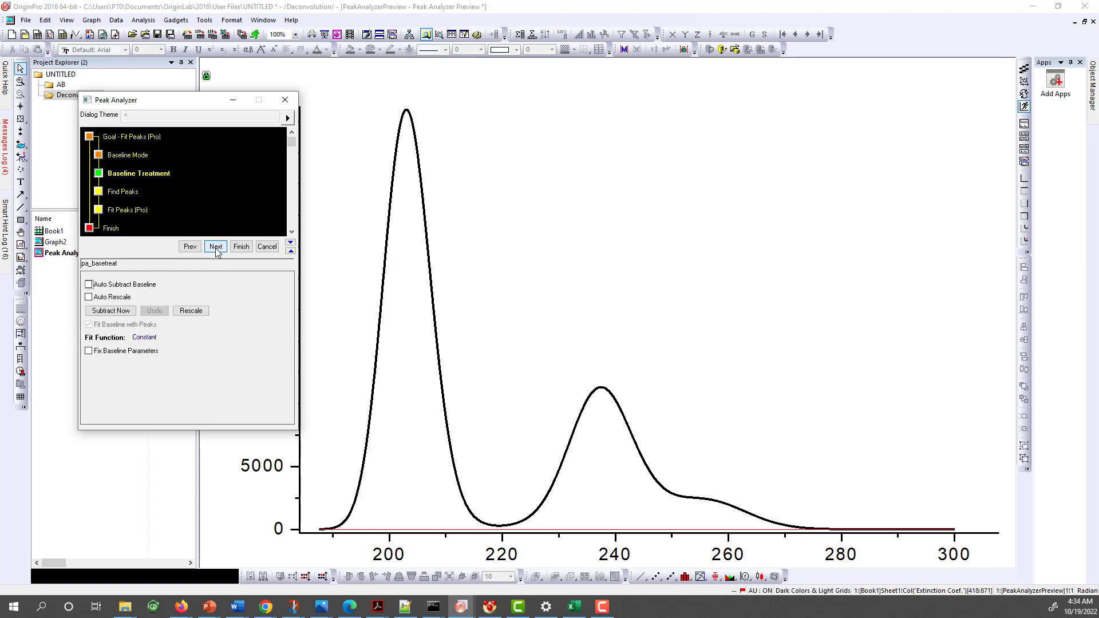
pyautogui.click(216, 253)
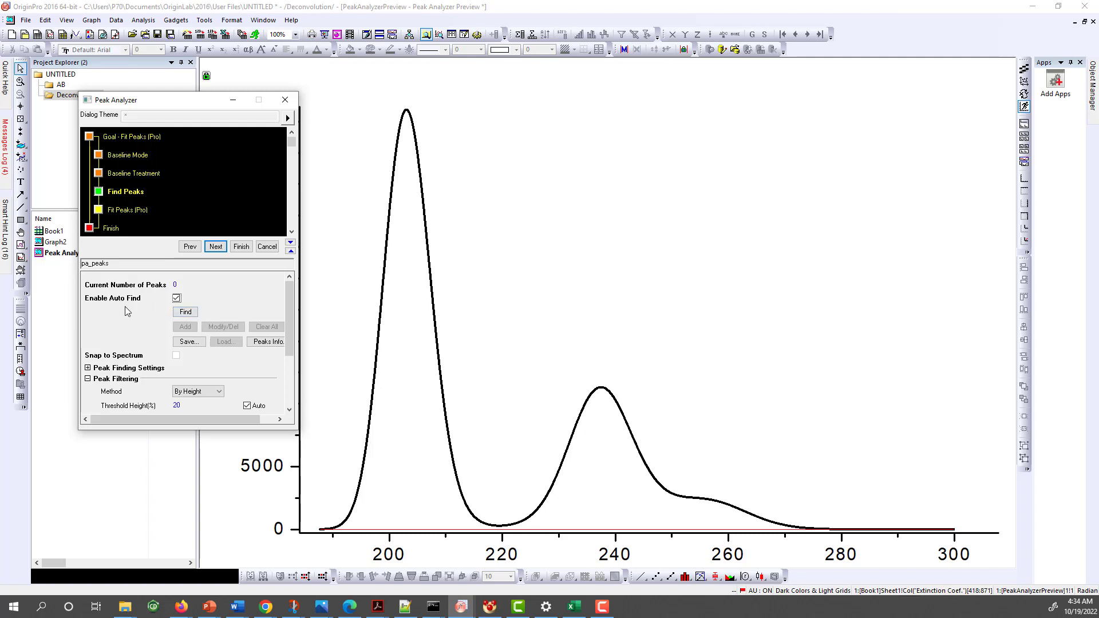
pyautogui.click(186, 313)
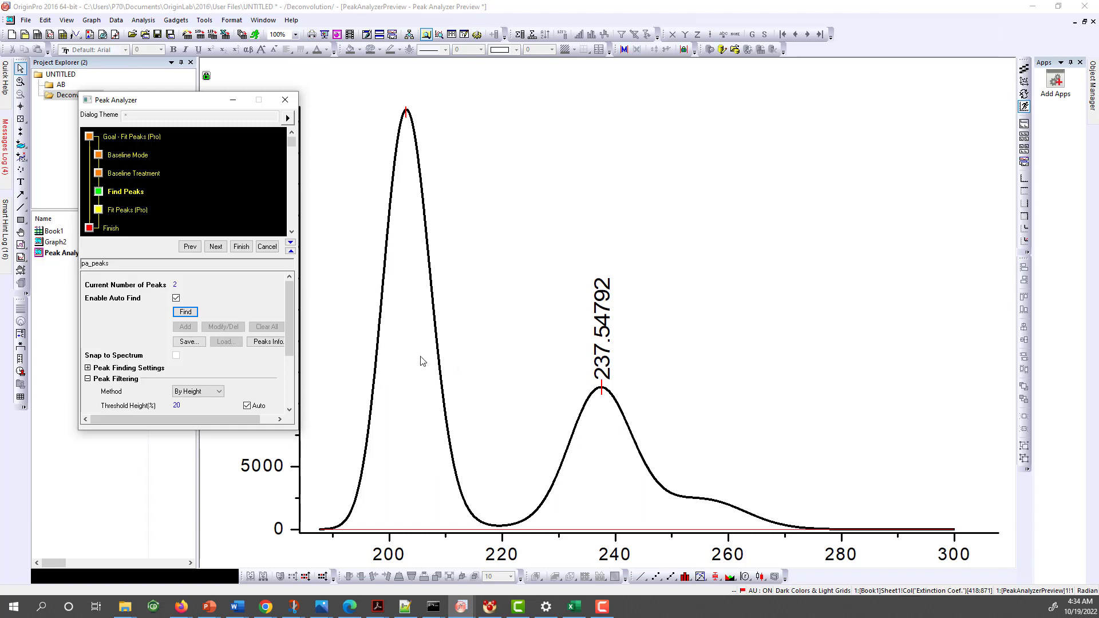
# Step: Disable auto find, manually add a peak at the shoulder near 255 nm, and continue to the Fit Peaks (Pro) stage
pyautogui.click(175, 299)
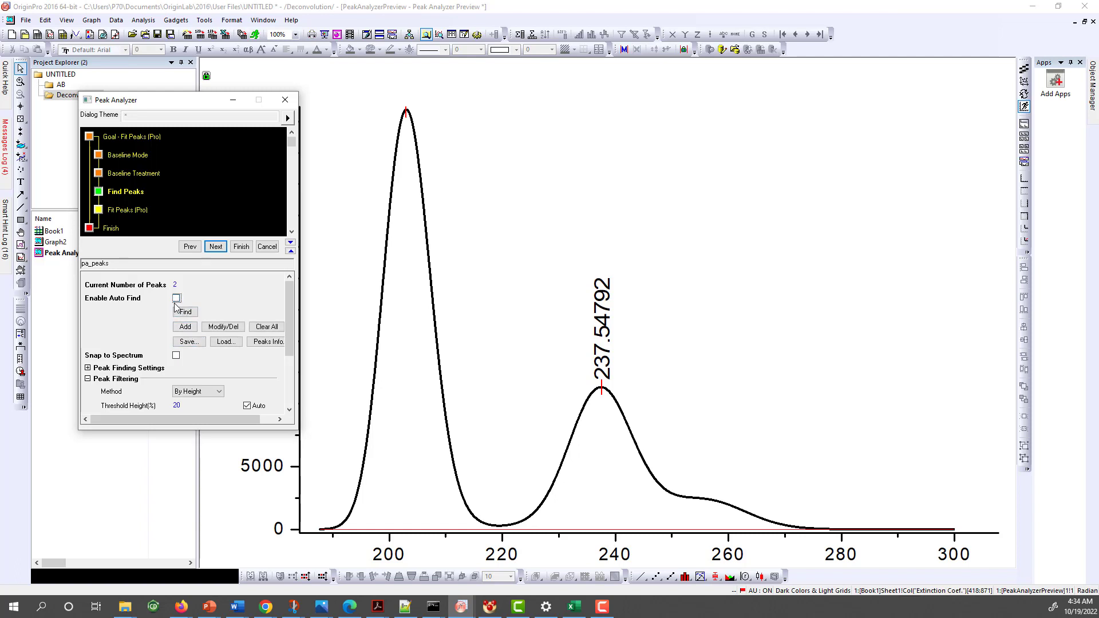
pyautogui.click(185, 327)
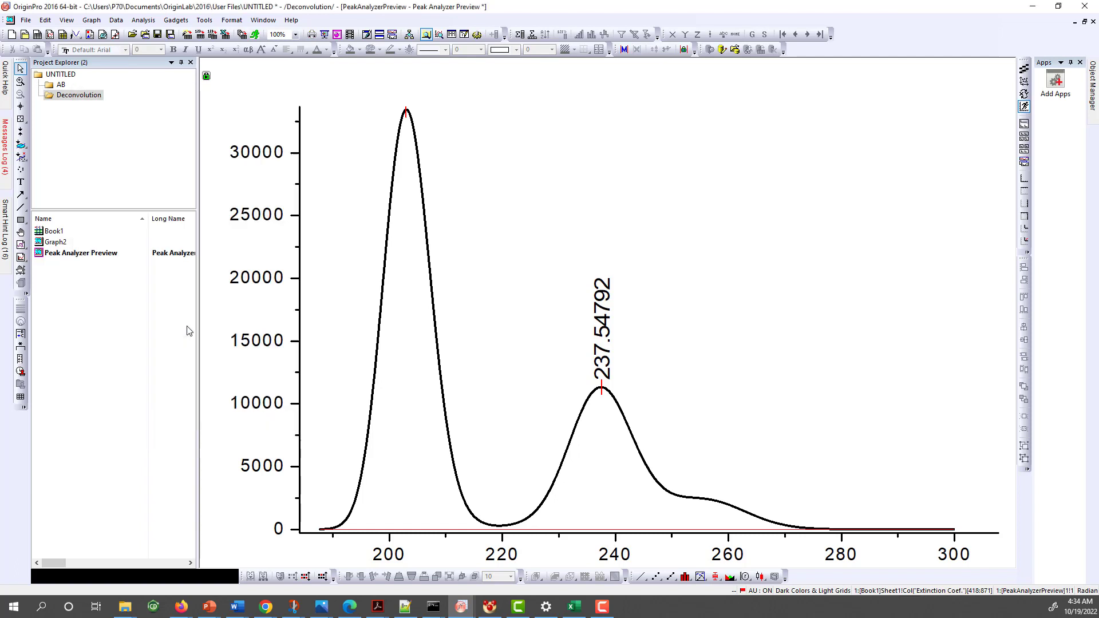
pyautogui.doubleClick(701, 499)
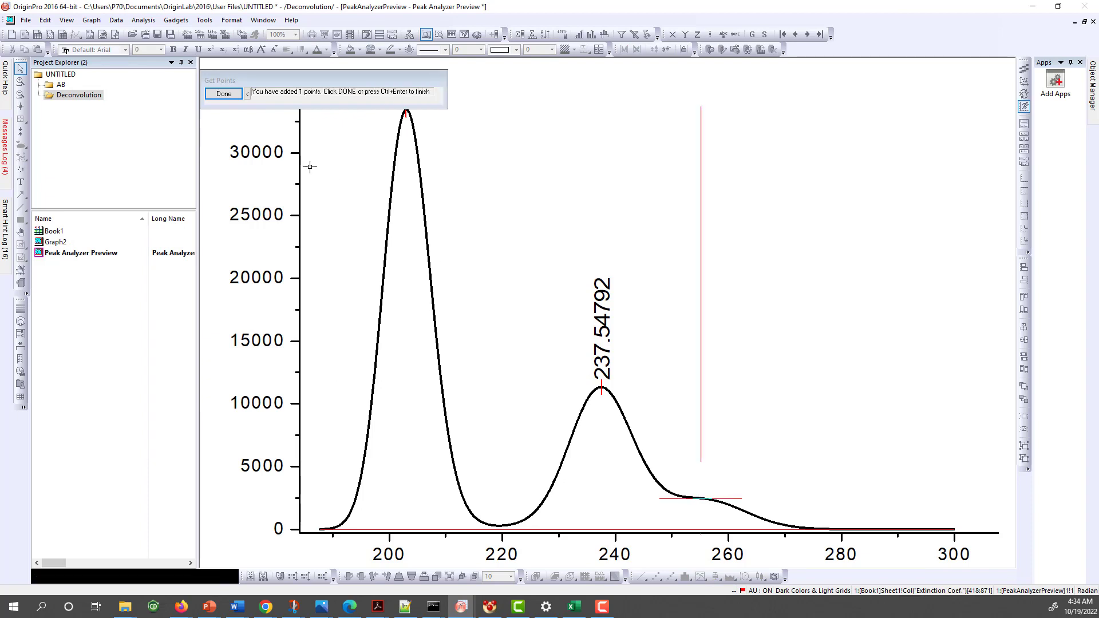
pyautogui.click(223, 93)
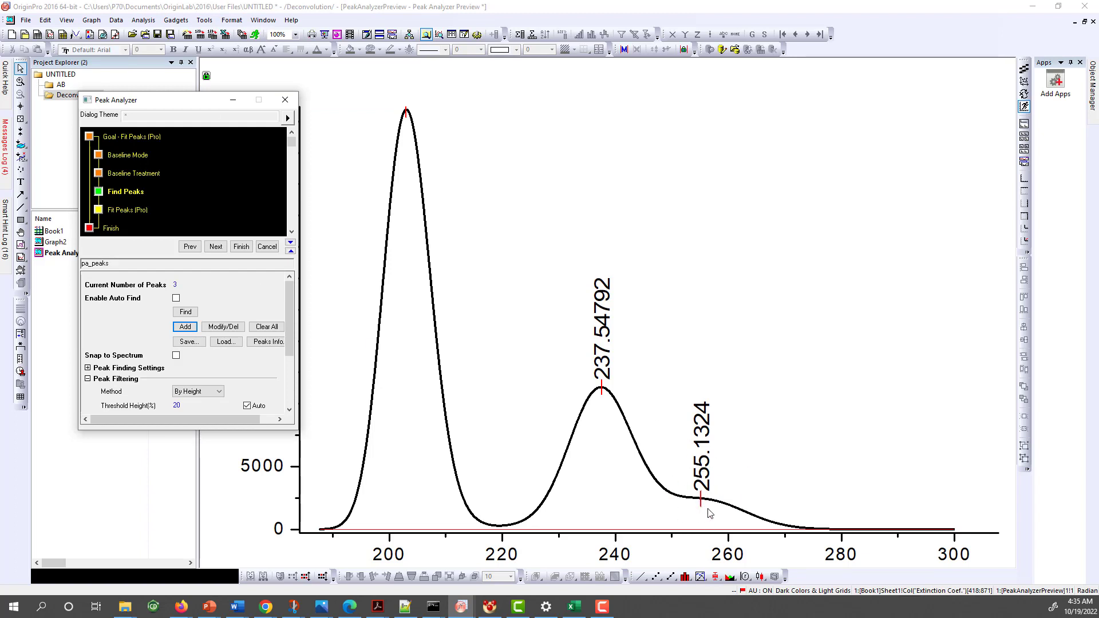
pyautogui.click(216, 247)
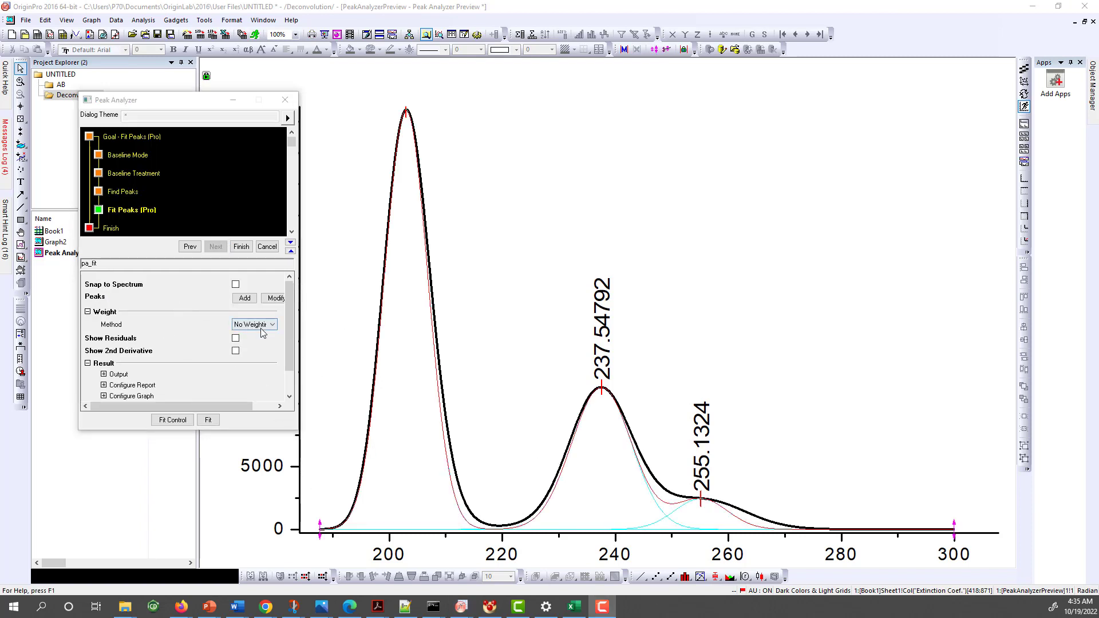
# Step: Review the fit control settings, bounds and initial parameters of the Gaussian peaks and close the fit parameters
pyautogui.click(172, 424)
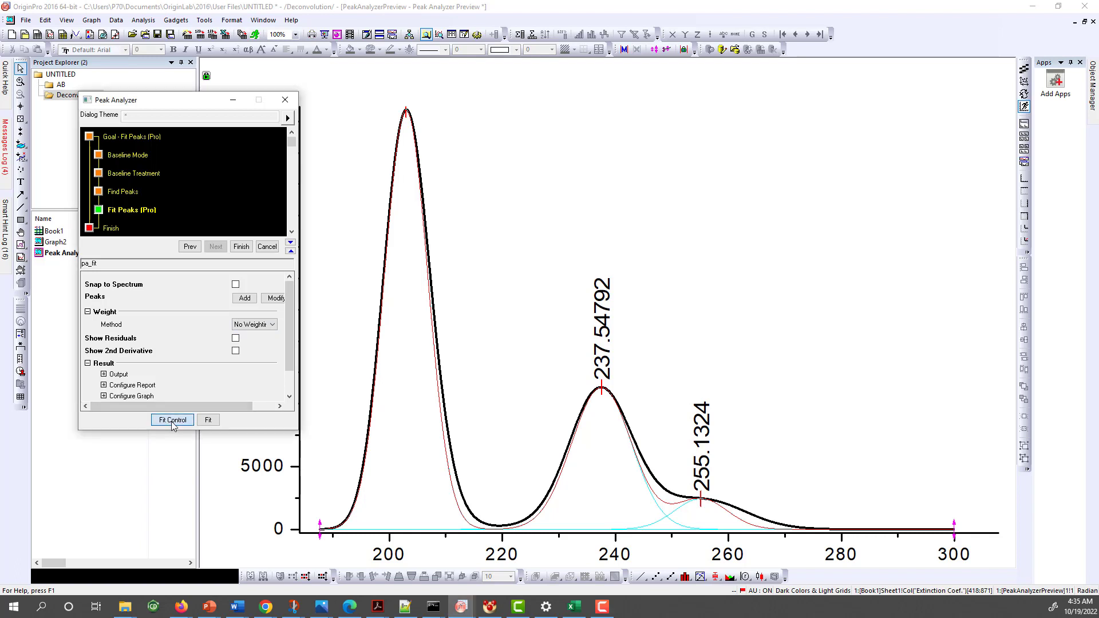
pyautogui.click(172, 422)
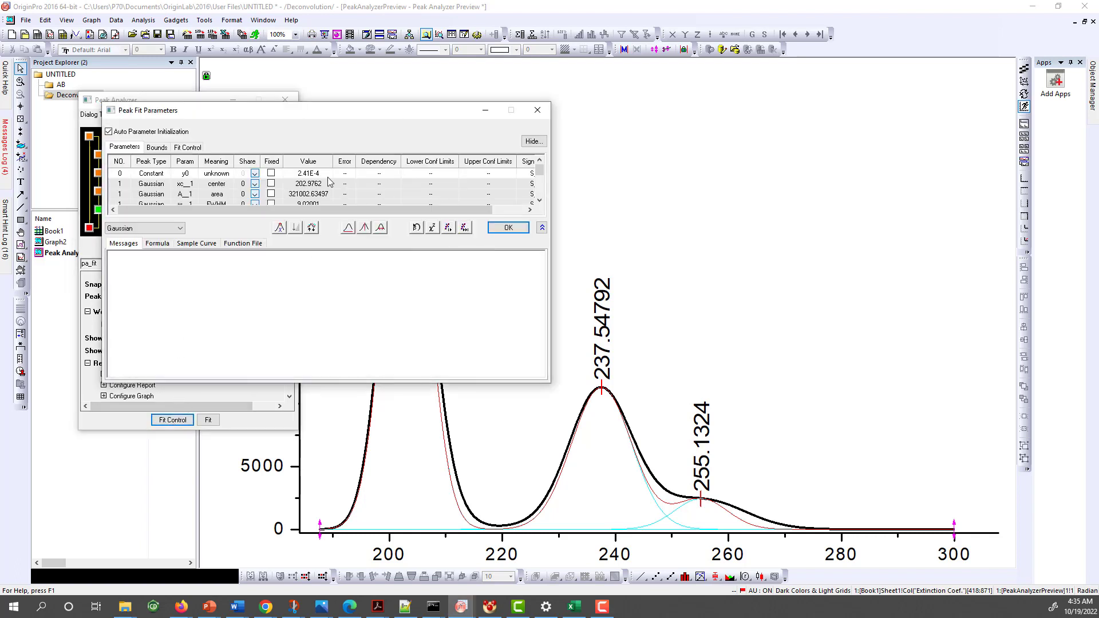
pyautogui.click(191, 148)
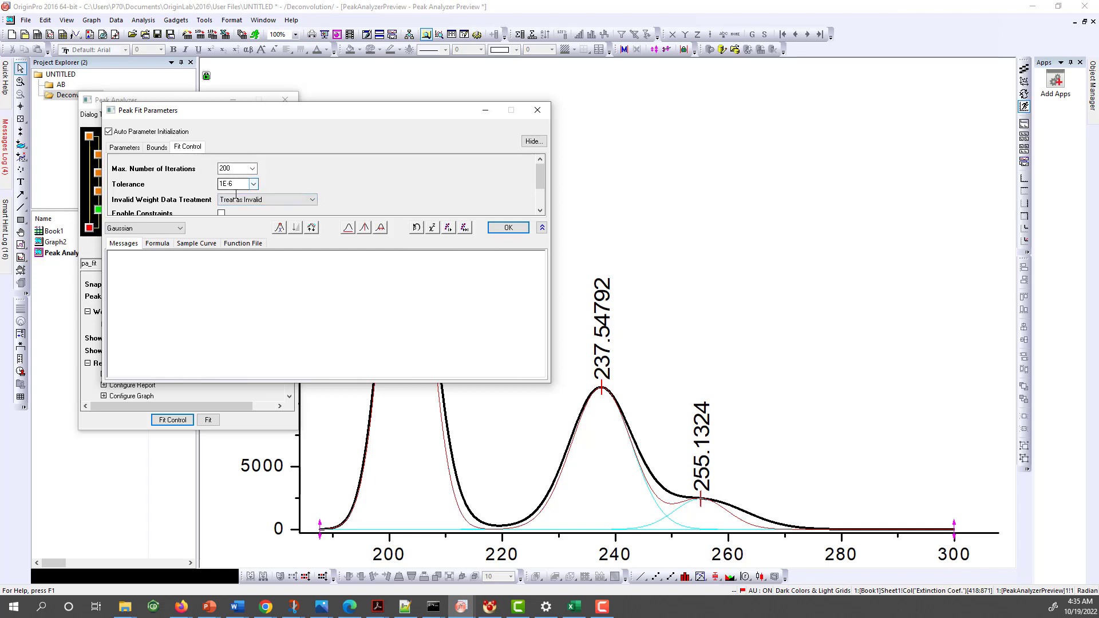
pyautogui.scroll(-2, 246, 197)
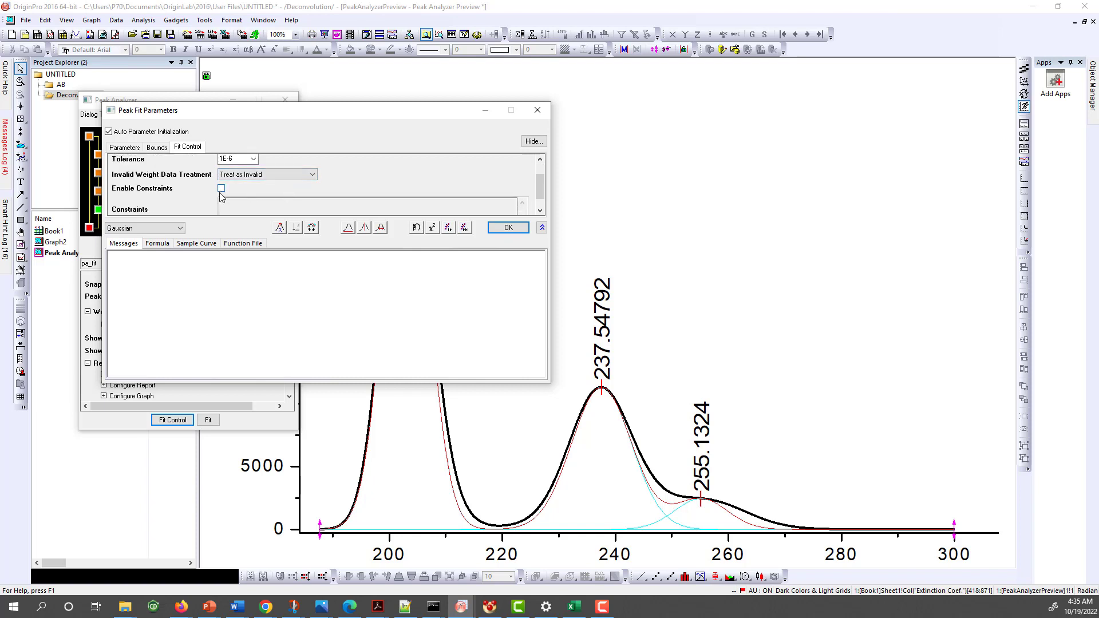
pyautogui.scroll(-1, 246, 197)
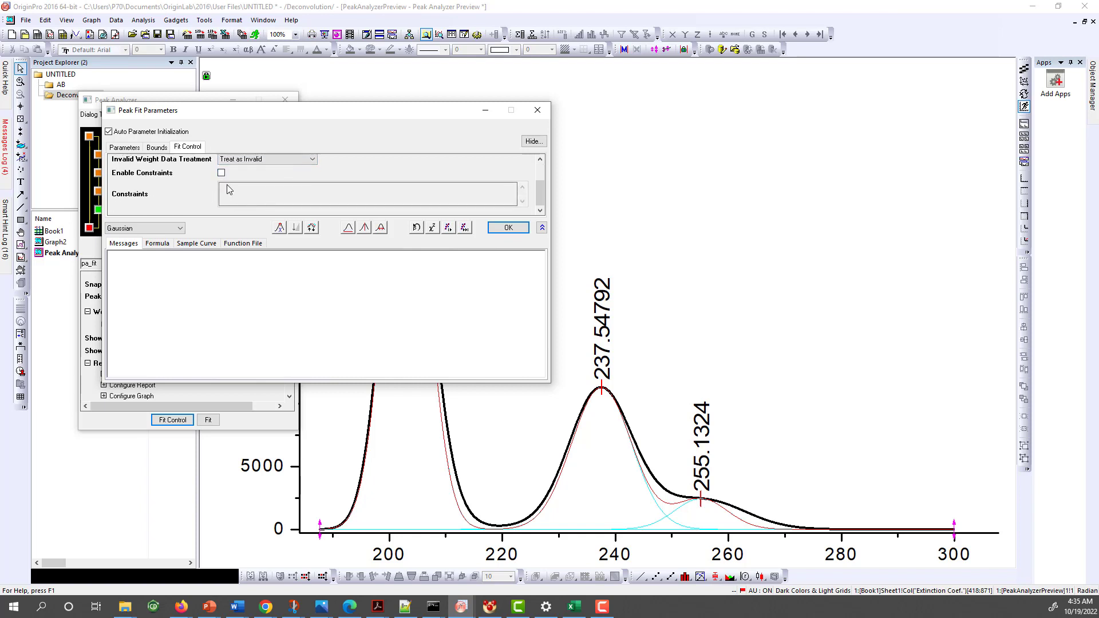
pyautogui.click(157, 148)
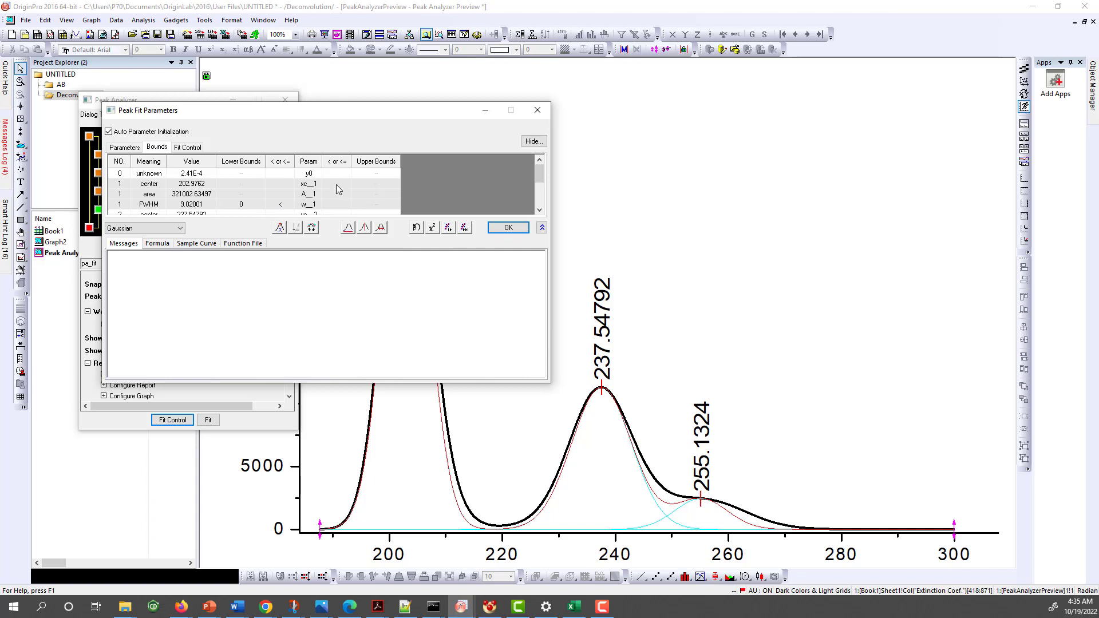
pyautogui.click(125, 148)
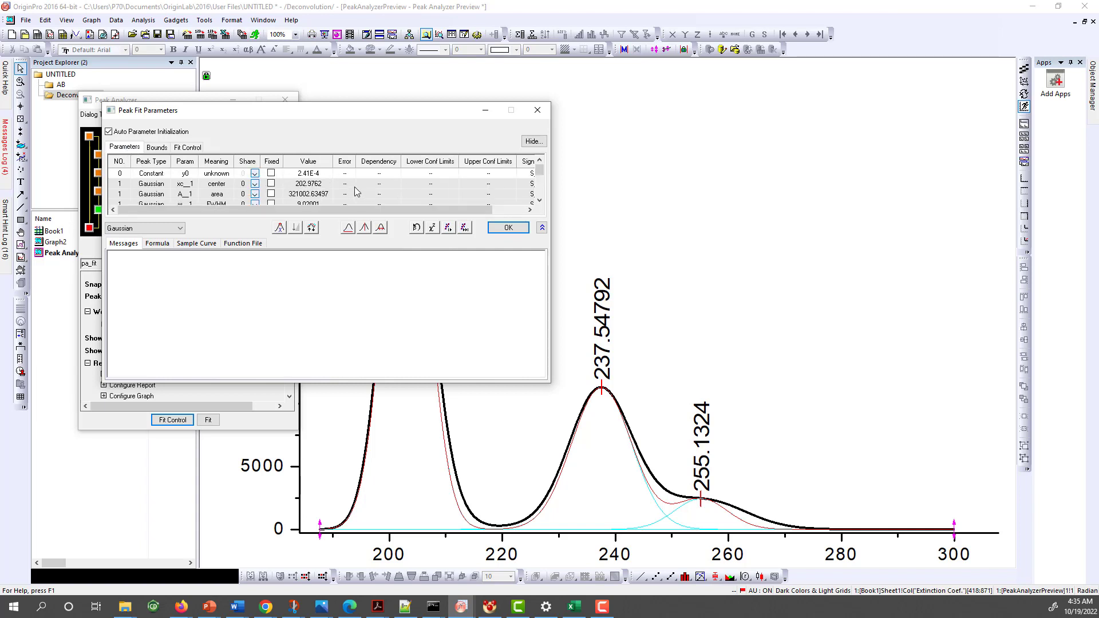
pyautogui.scroll(-2, 354, 191)
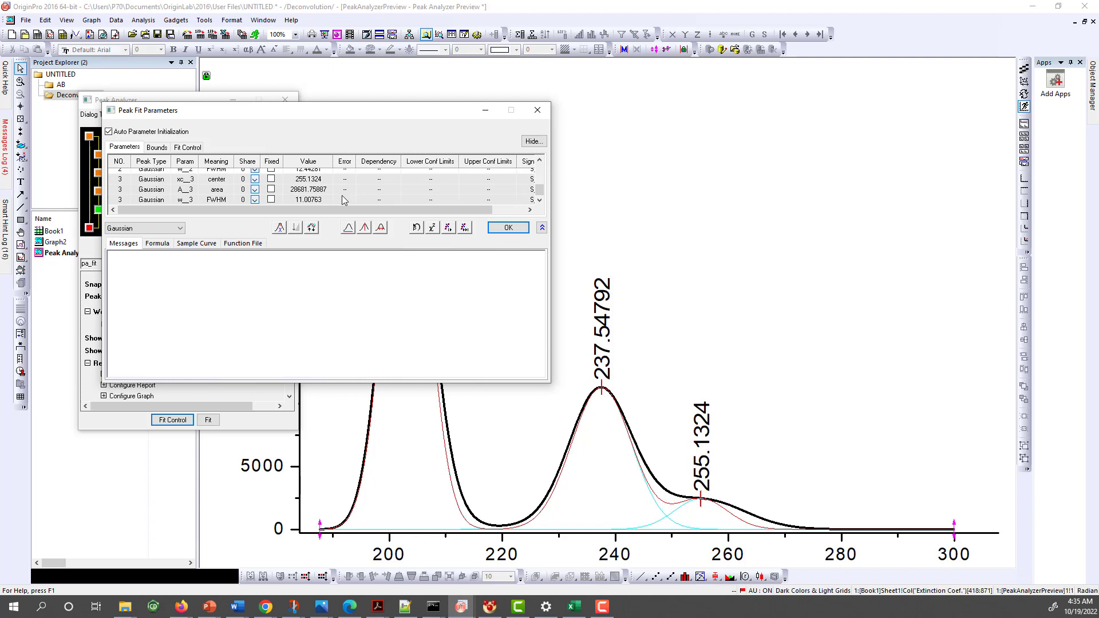
pyautogui.click(507, 229)
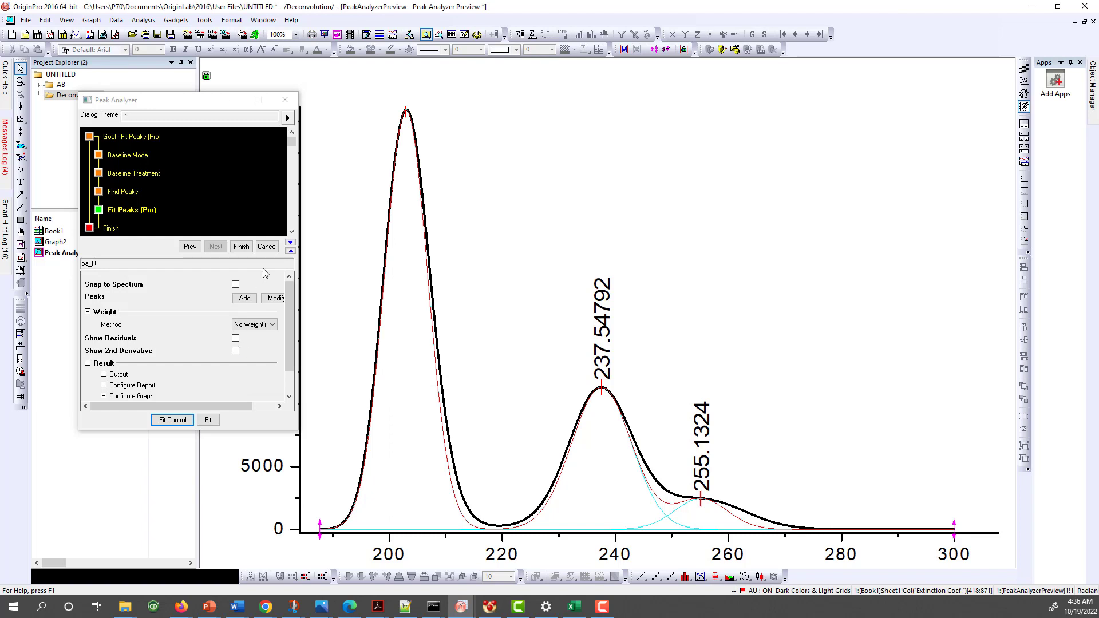
# Step: Keep the weighting method at No Weighting, fit the peaks, and finish the analysis to generate the peak report
pyautogui.scroll(-1, 184, 362)
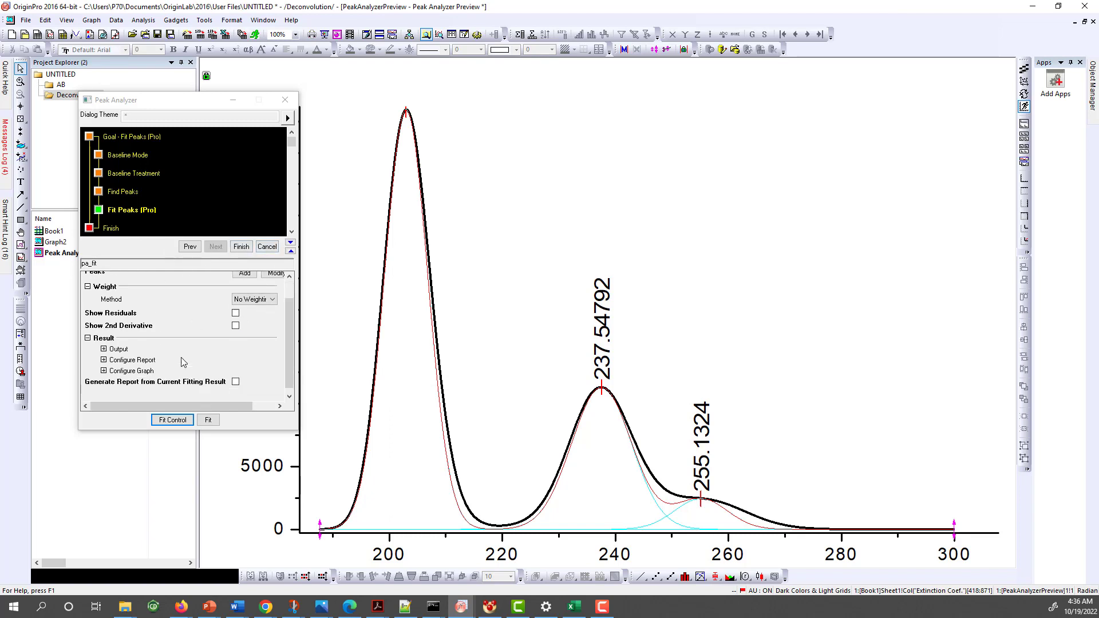
pyautogui.scroll(1, 226, 343)
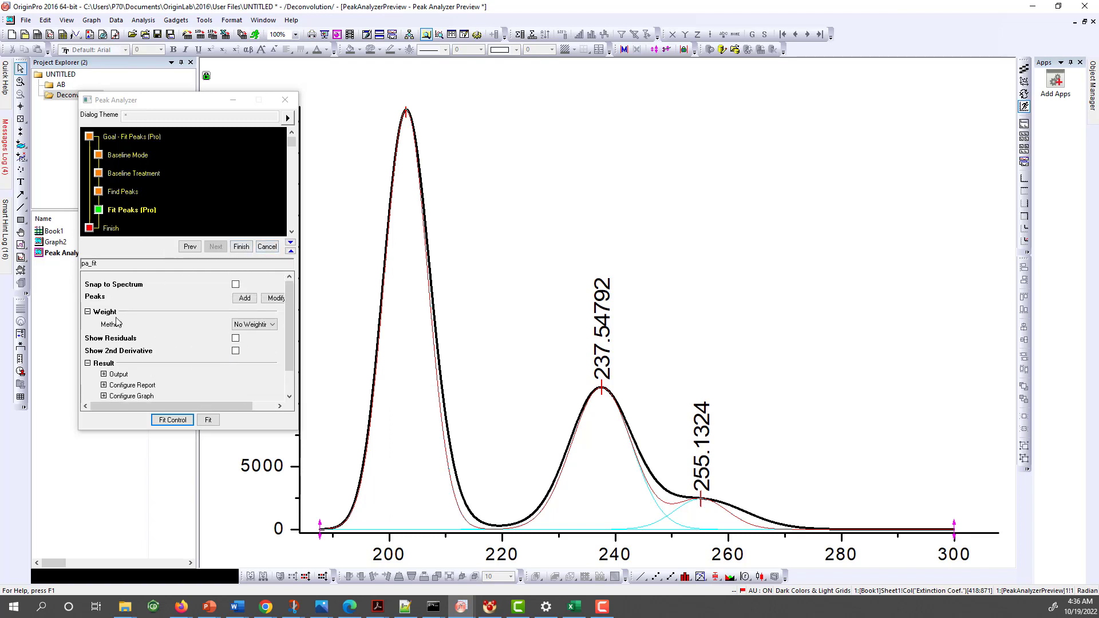
pyautogui.click(264, 325)
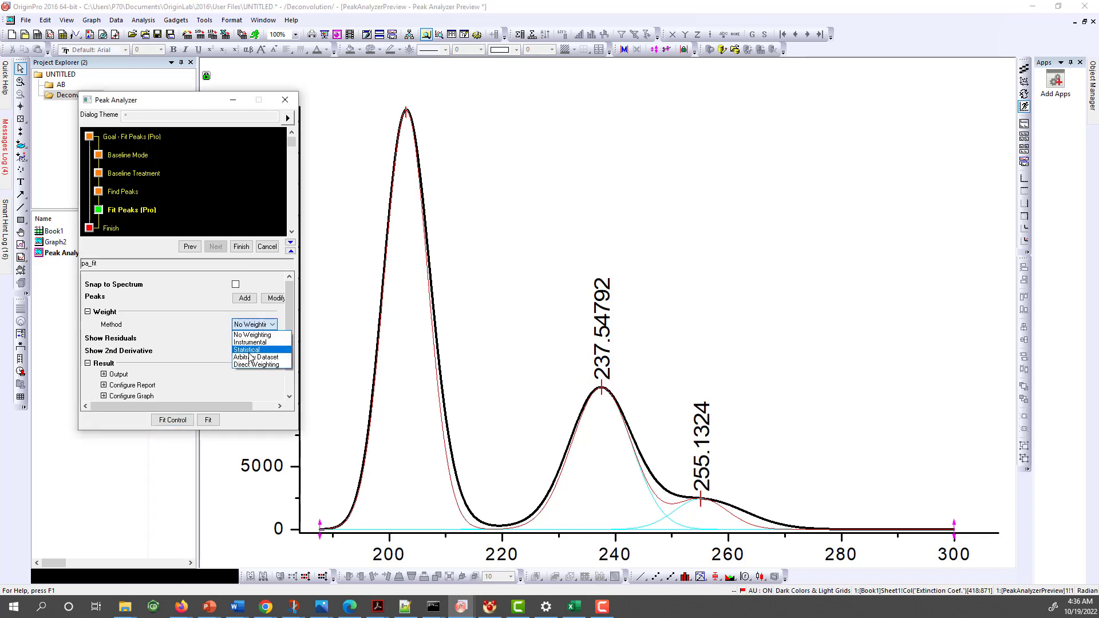
pyautogui.scroll(-2, 183, 362)
pyautogui.click(184, 348)
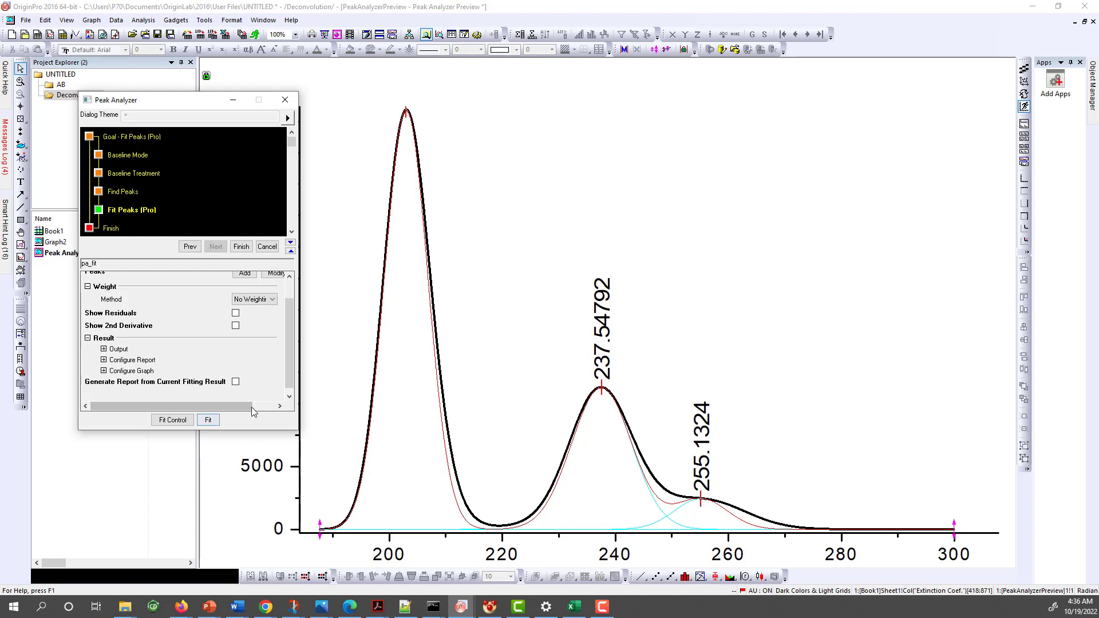
pyautogui.click(208, 421)
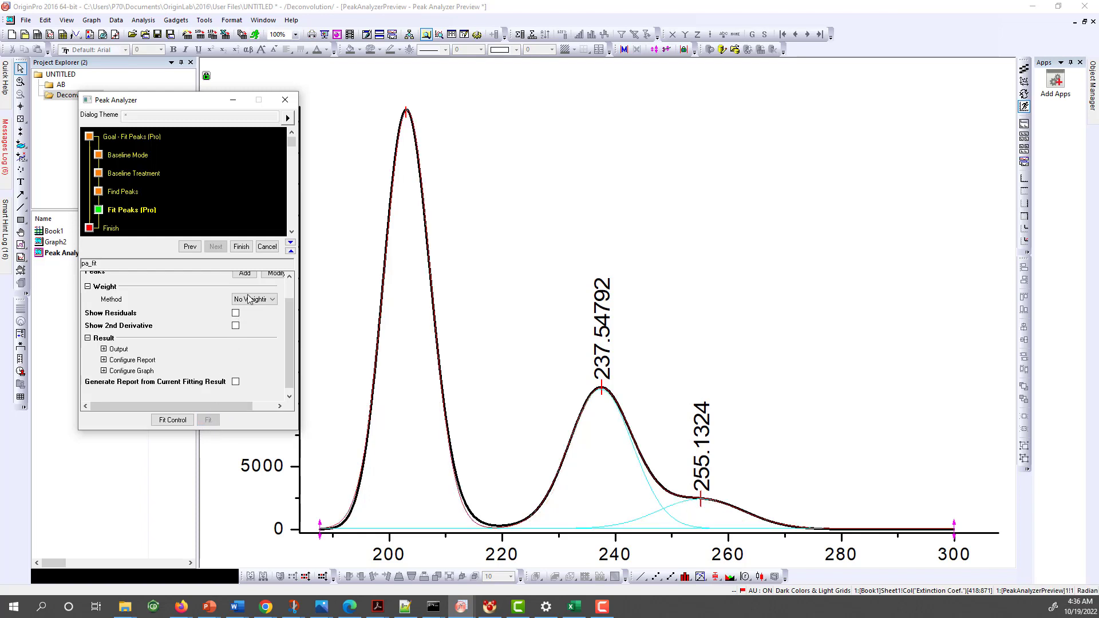
pyautogui.click(242, 247)
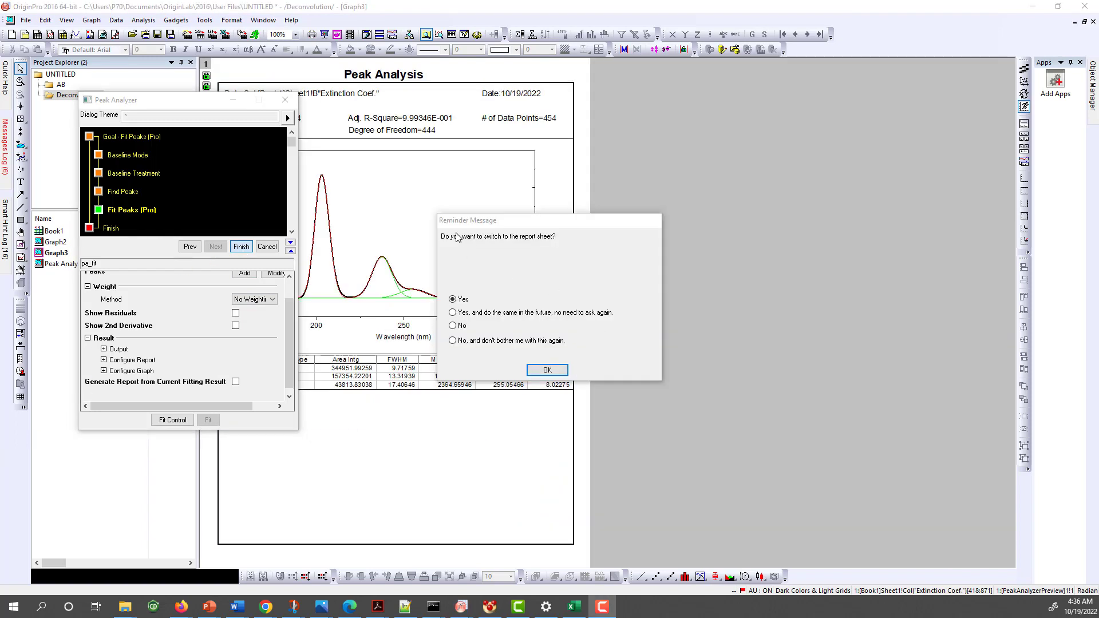
# Step: Switch to the peak fit report sheet and review its parameters, statistics, ANOVA table, fitted curves and residual plots
pyautogui.click(545, 370)
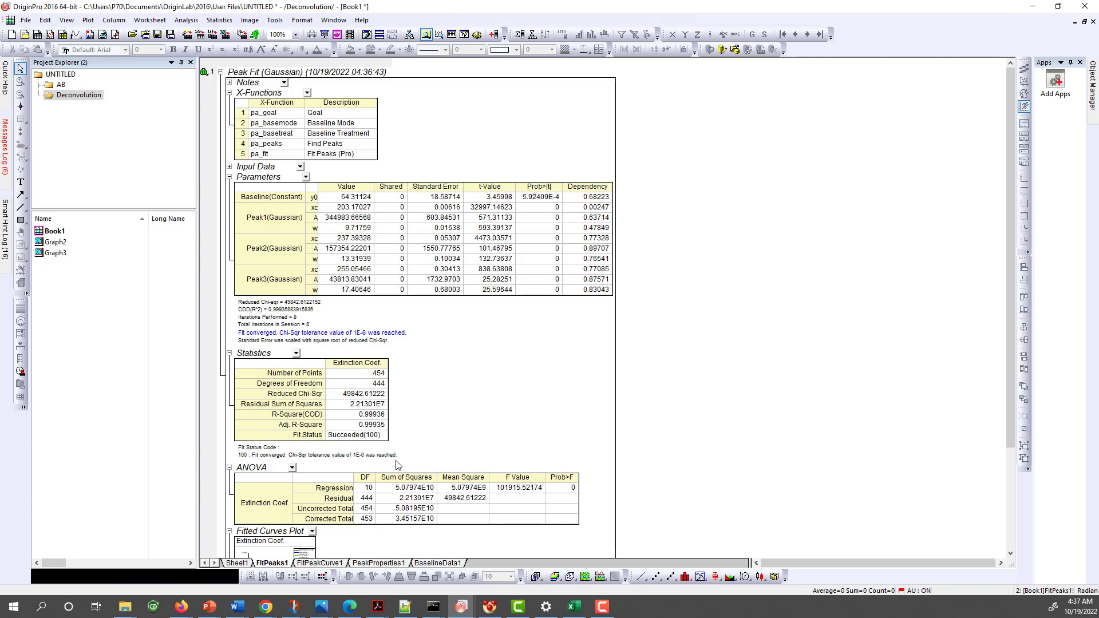
pyautogui.scroll(-3, 383, 487)
pyautogui.scroll(-2, 383, 487)
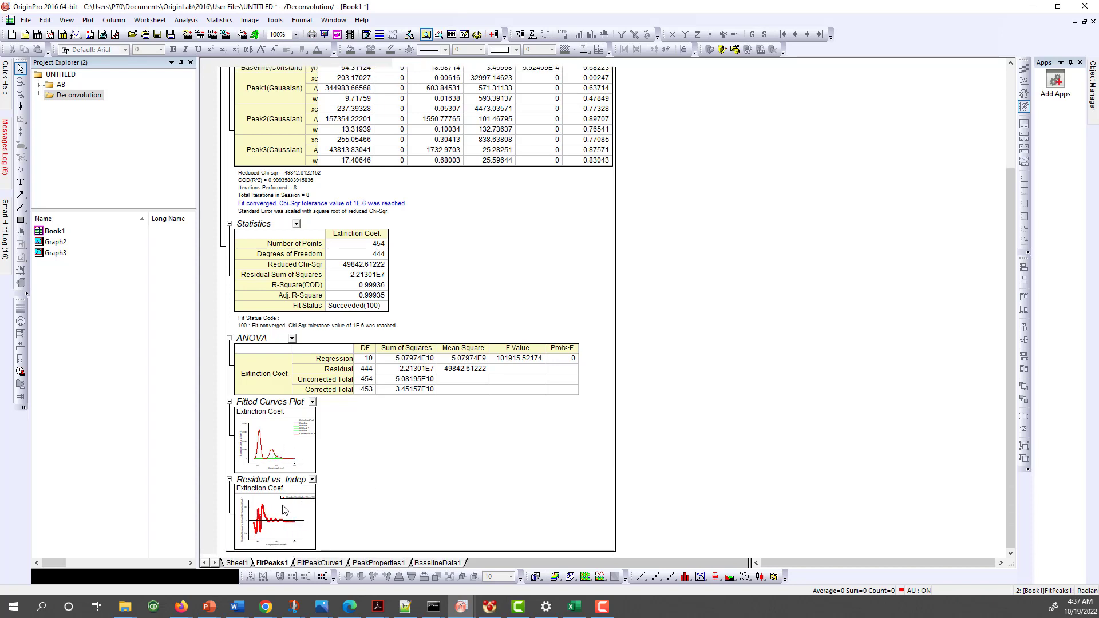
pyautogui.scroll(1, 392, 469)
pyautogui.scroll(2, 392, 470)
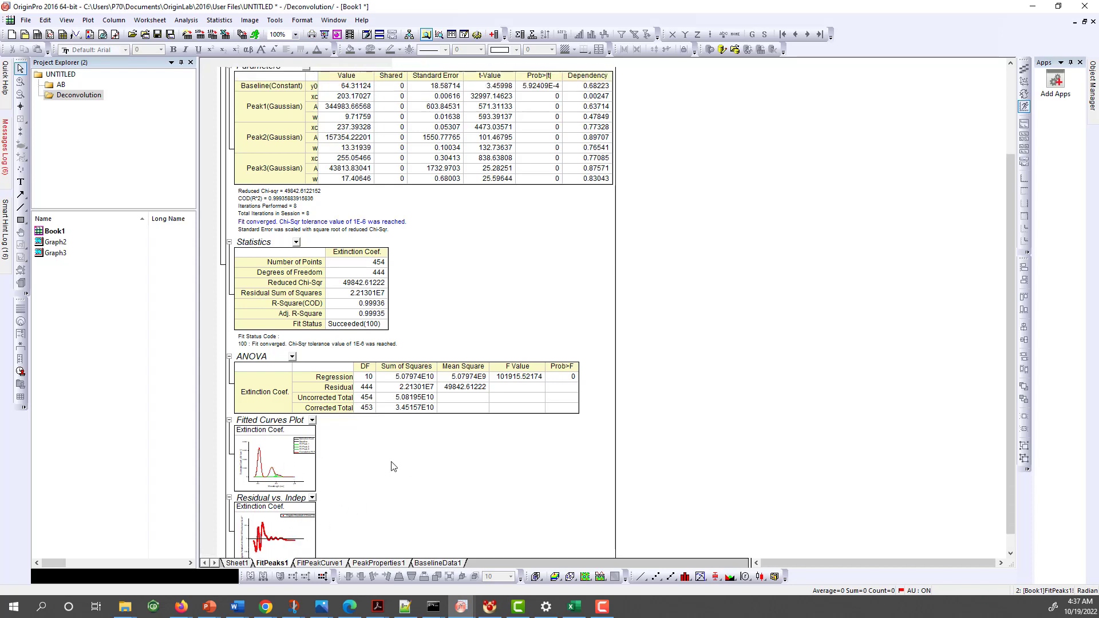
# Step: Open Graph3, enlarge it to 200%, and examine the fitted curves together with the fitting results table
pyautogui.click(57, 253)
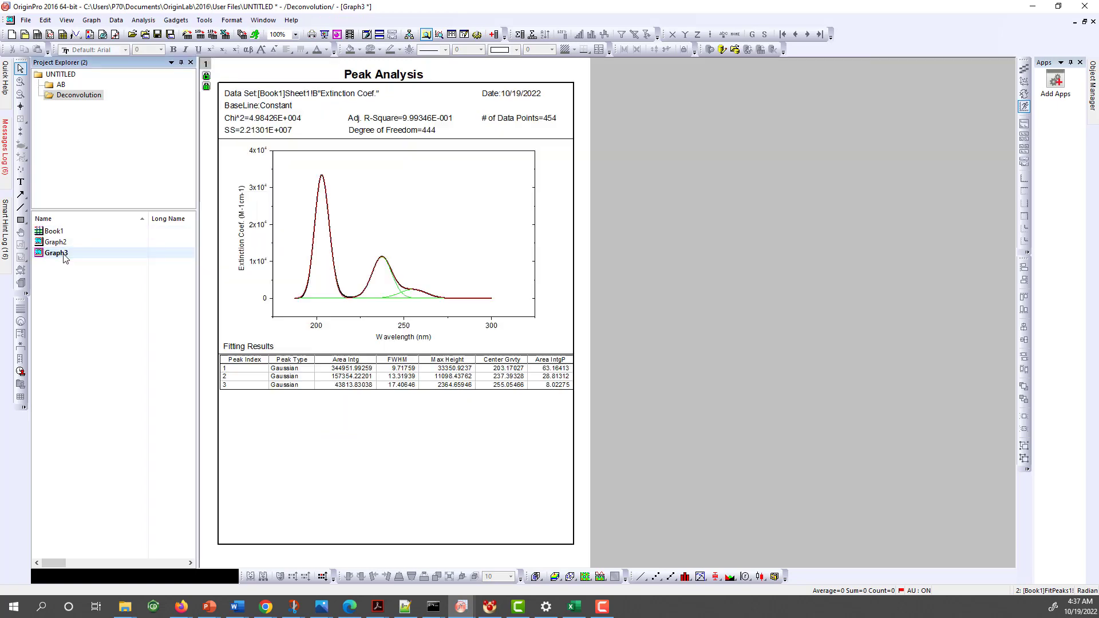
pyautogui.click(295, 34)
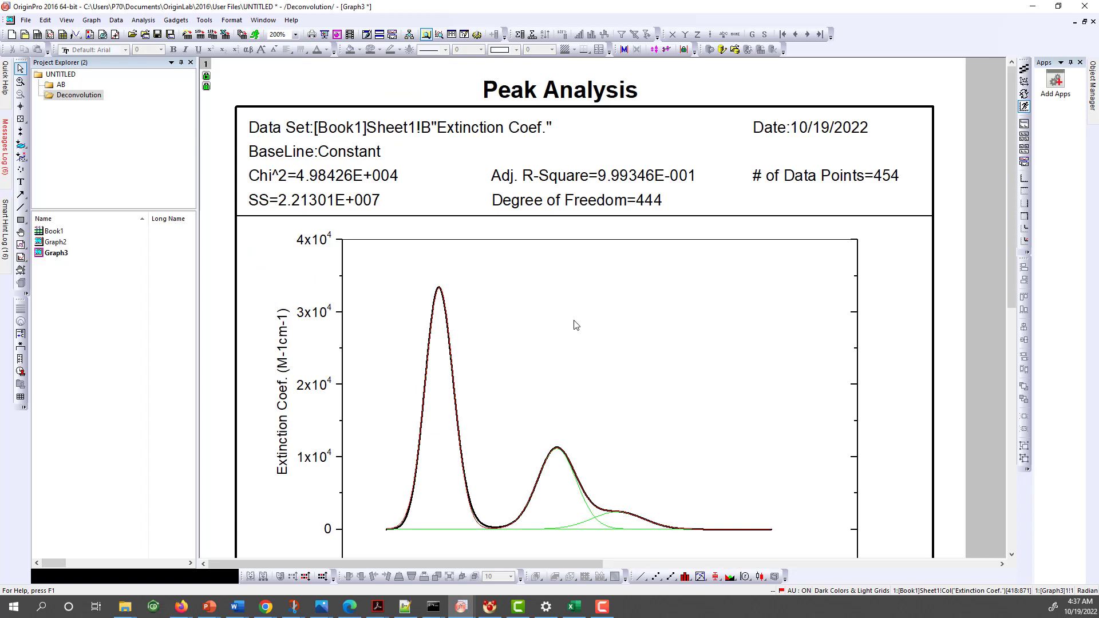
pyautogui.scroll(-3, 578, 337)
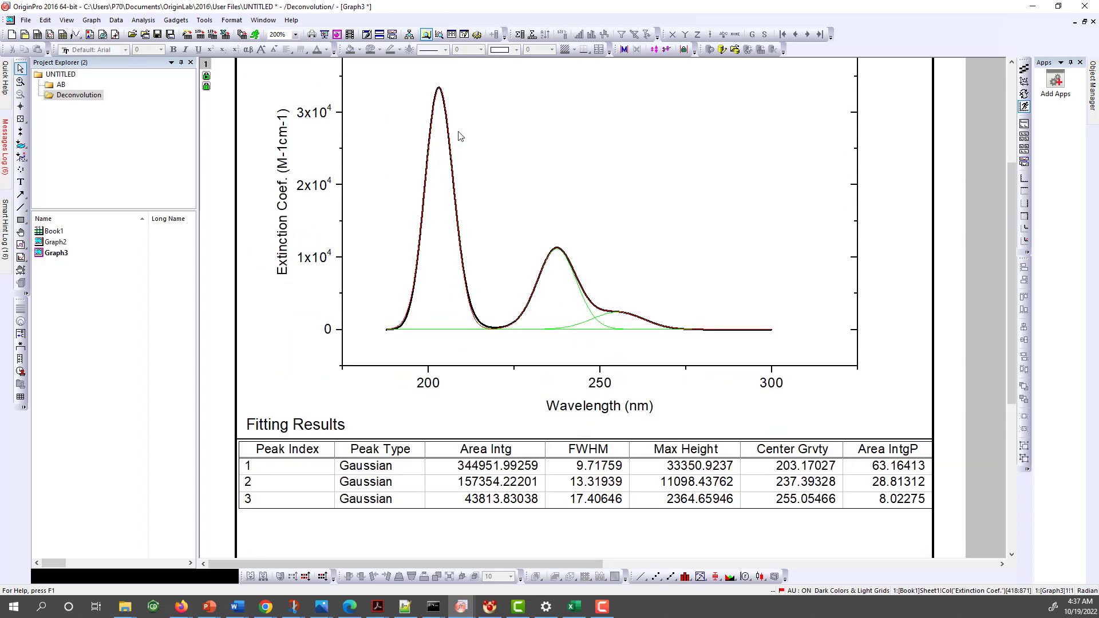
pyautogui.scroll(-1, 466, 196)
pyautogui.scroll(3, 470, 213)
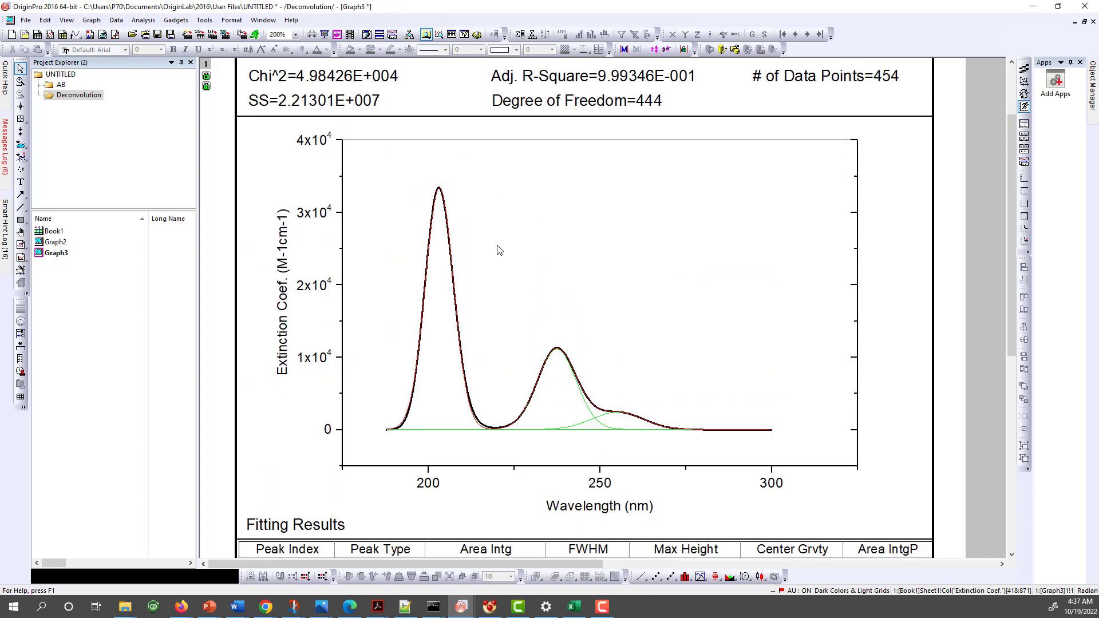
# Step: Set the line width of the red cumulative fit curve in Graph3 to 2
pyautogui.click(484, 430)
pyautogui.doubleClick(484, 434)
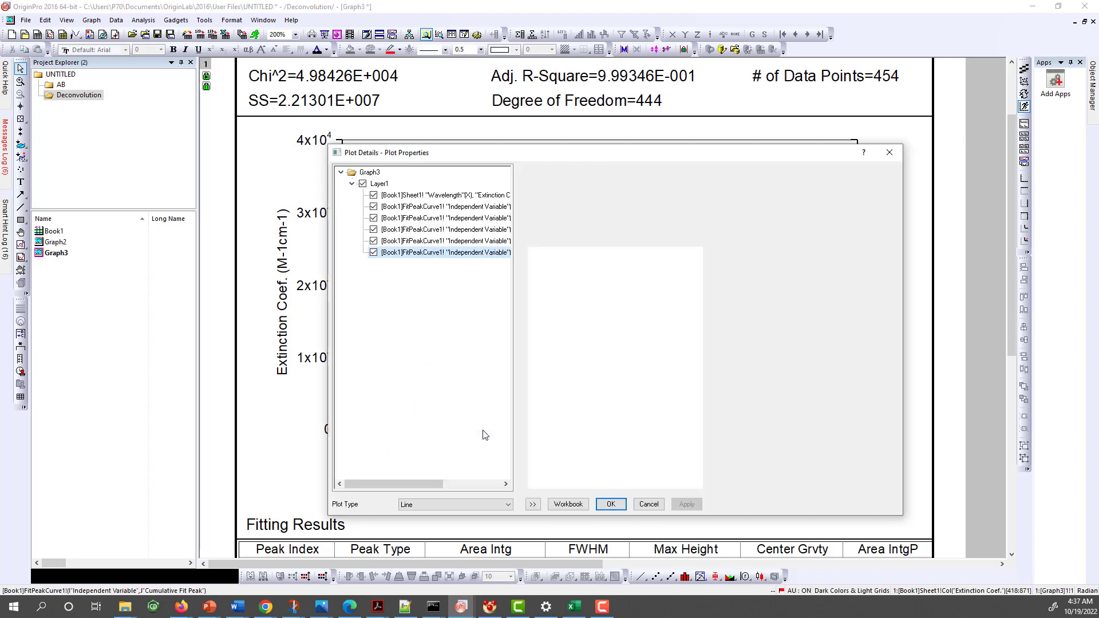
pyautogui.click(626, 225)
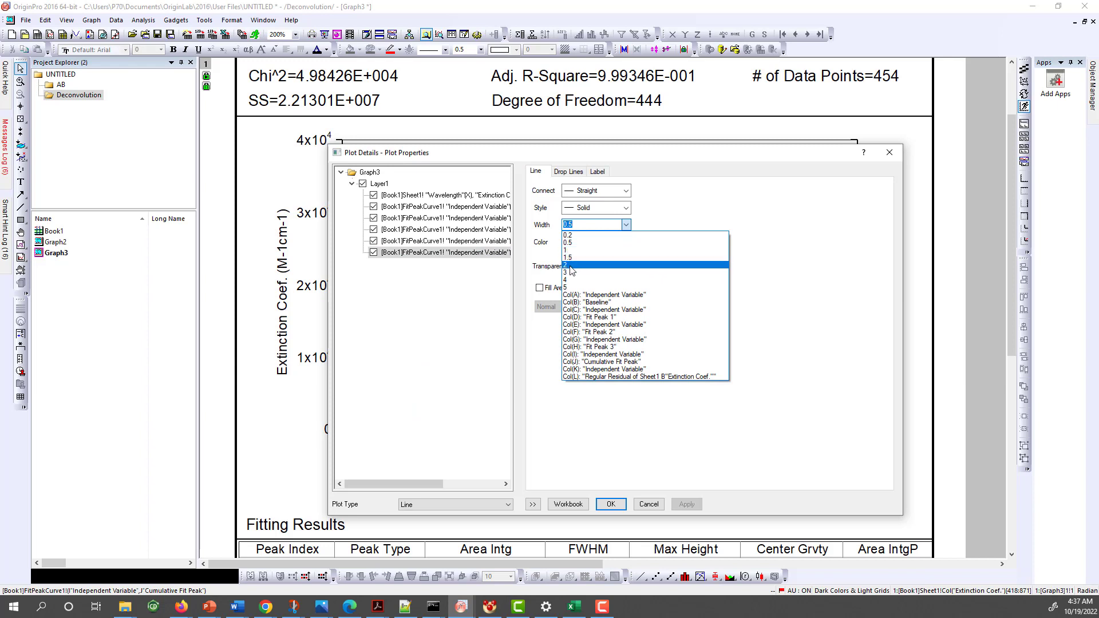
pyautogui.click(584, 265)
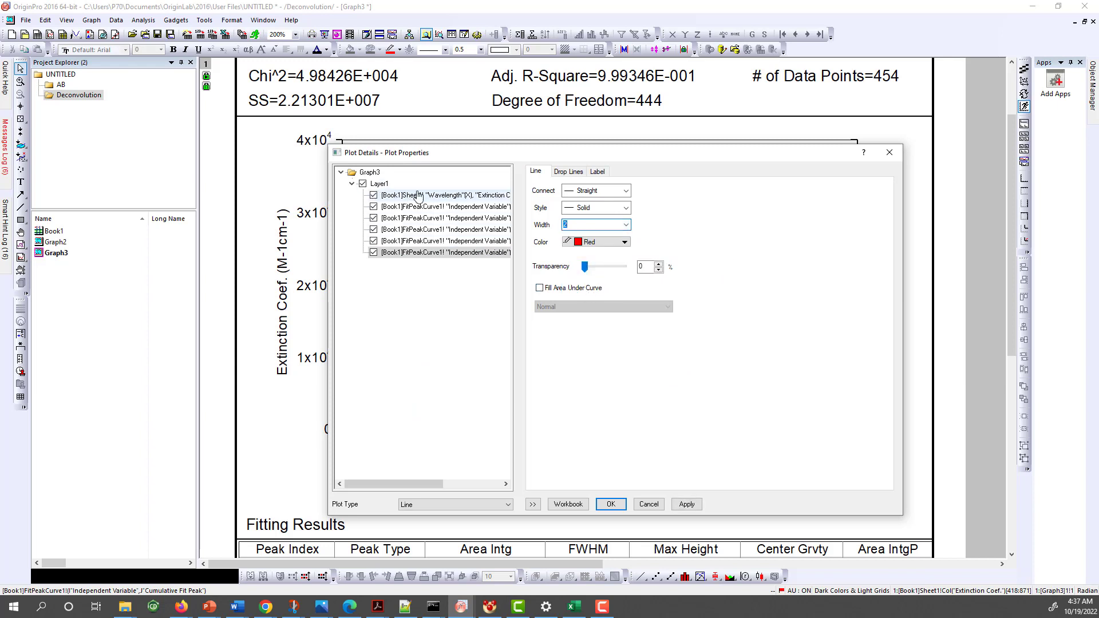
pyautogui.click(687, 505)
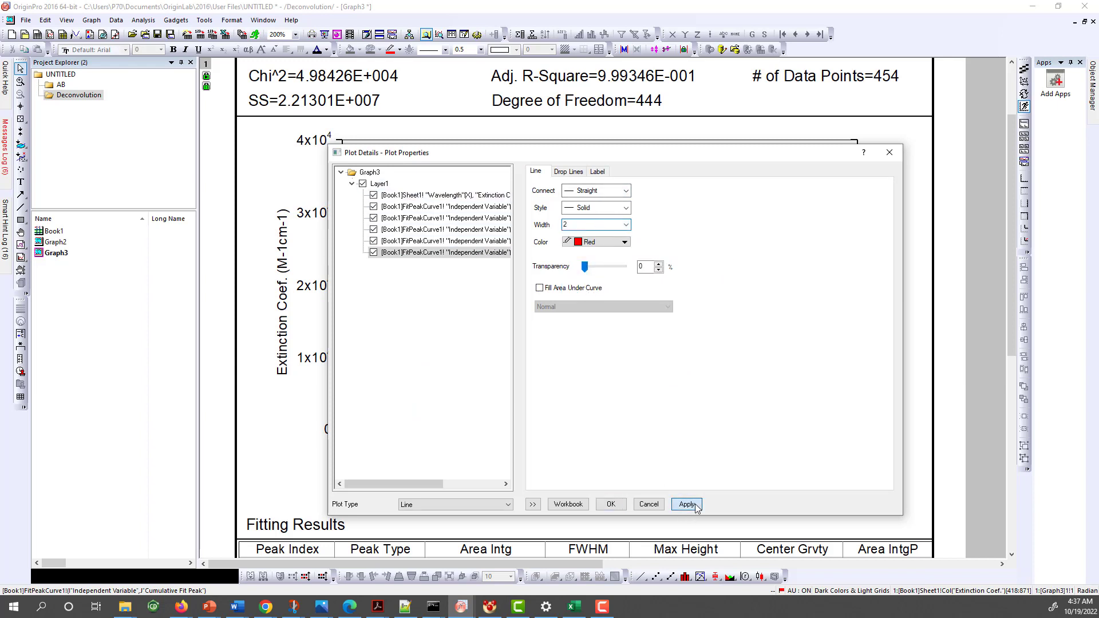
pyautogui.click(610, 504)
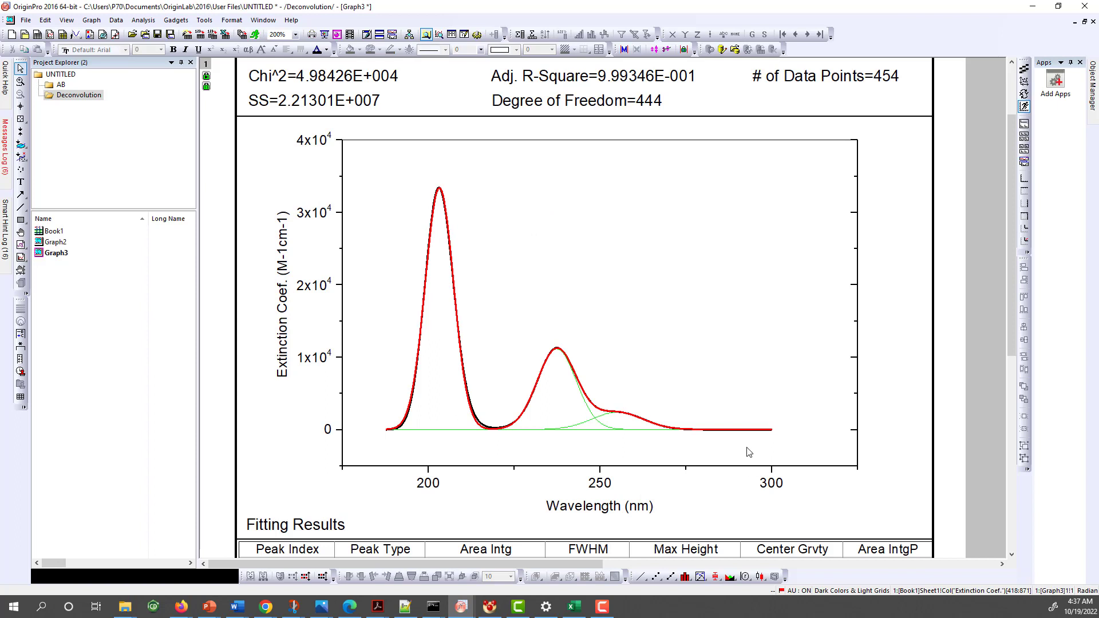
pyautogui.doubleClick(573, 427)
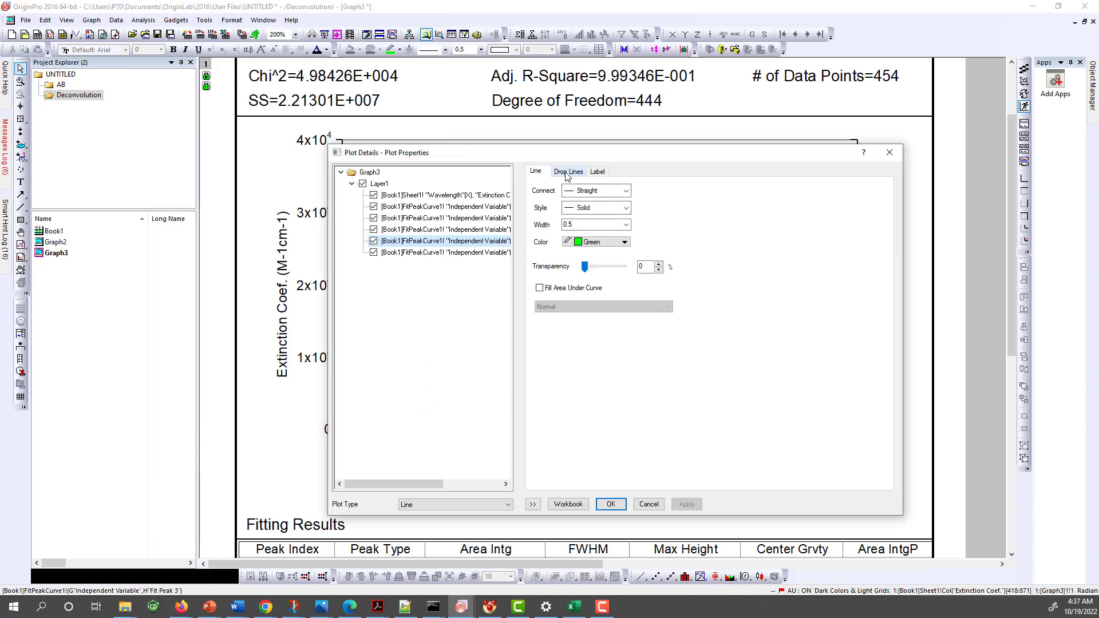
pyautogui.click(652, 506)
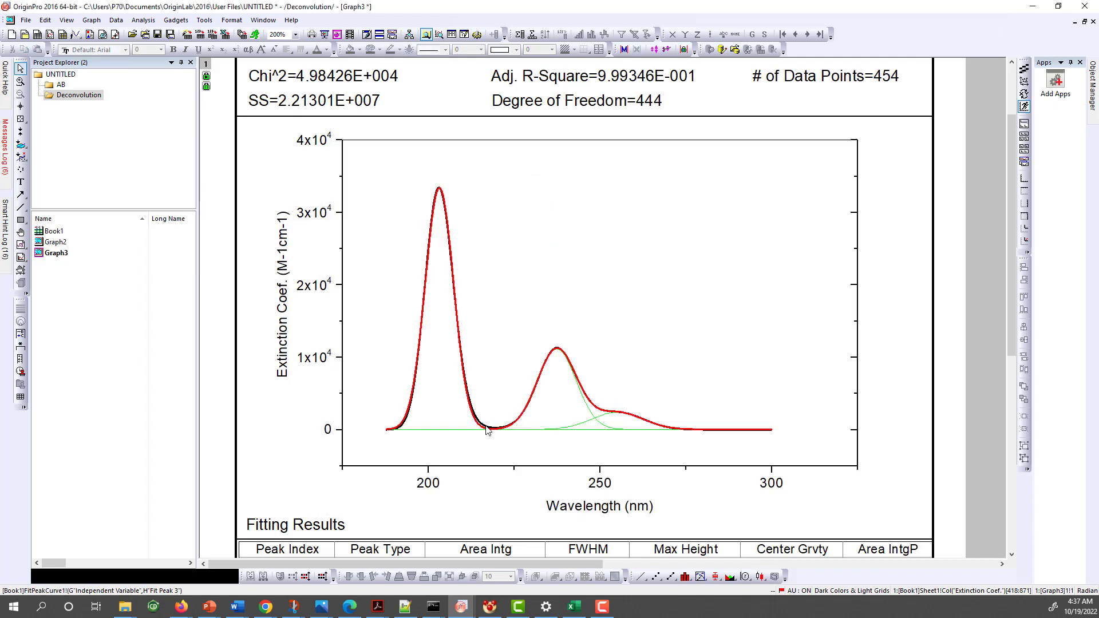
pyautogui.click(585, 424)
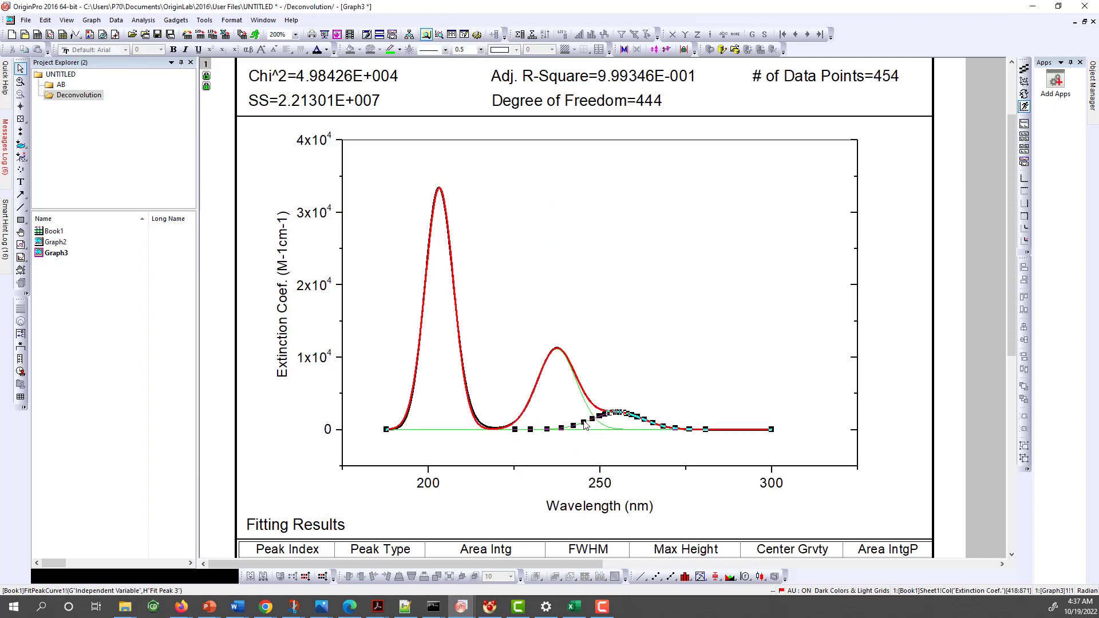
pyautogui.click(611, 372)
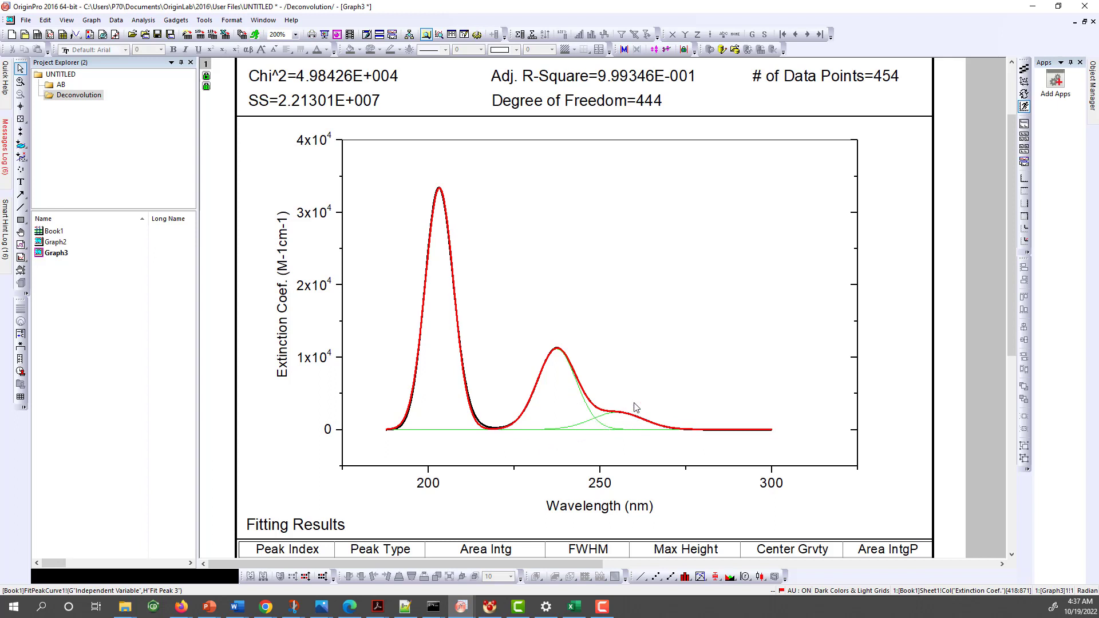
# Step: Review the peak analysis report in Graph3, comparing the fitted curves, the adjusted R-square and the fitting results of the peaks
pyautogui.scroll(-3, 635, 408)
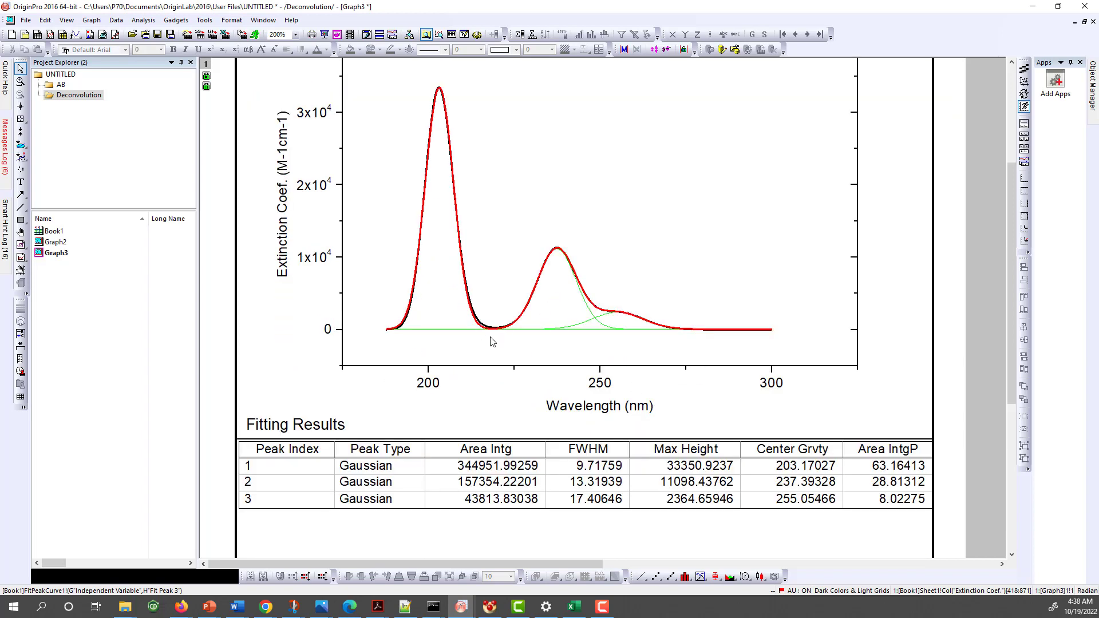
pyautogui.scroll(2, 517, 395)
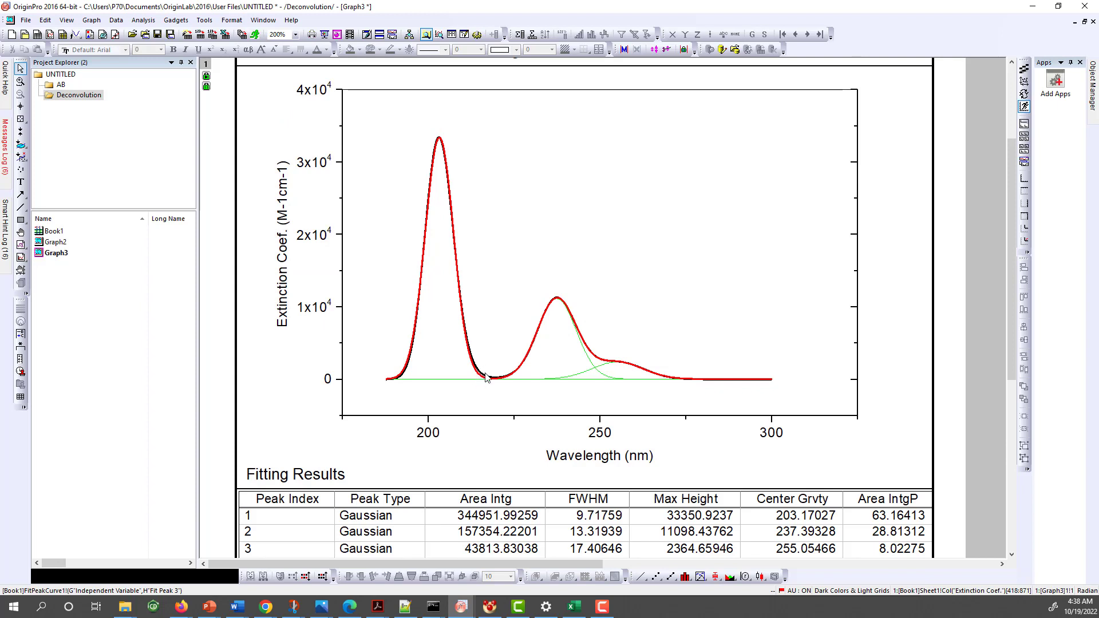
pyautogui.scroll(2, 513, 392)
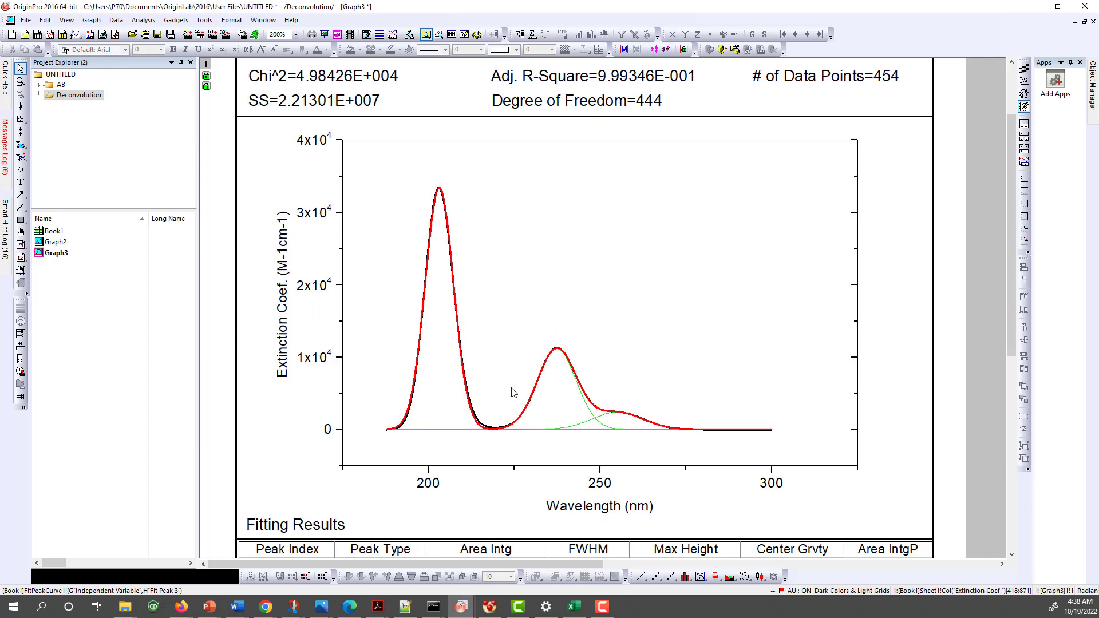
pyautogui.scroll(4, 633, 483)
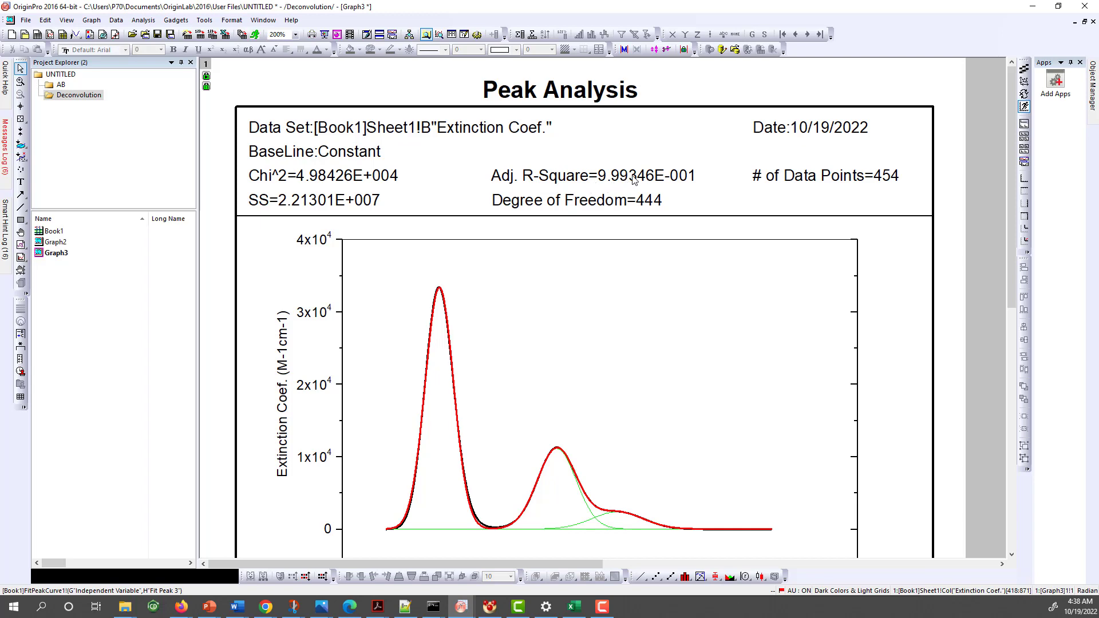
pyautogui.scroll(-5, 646, 317)
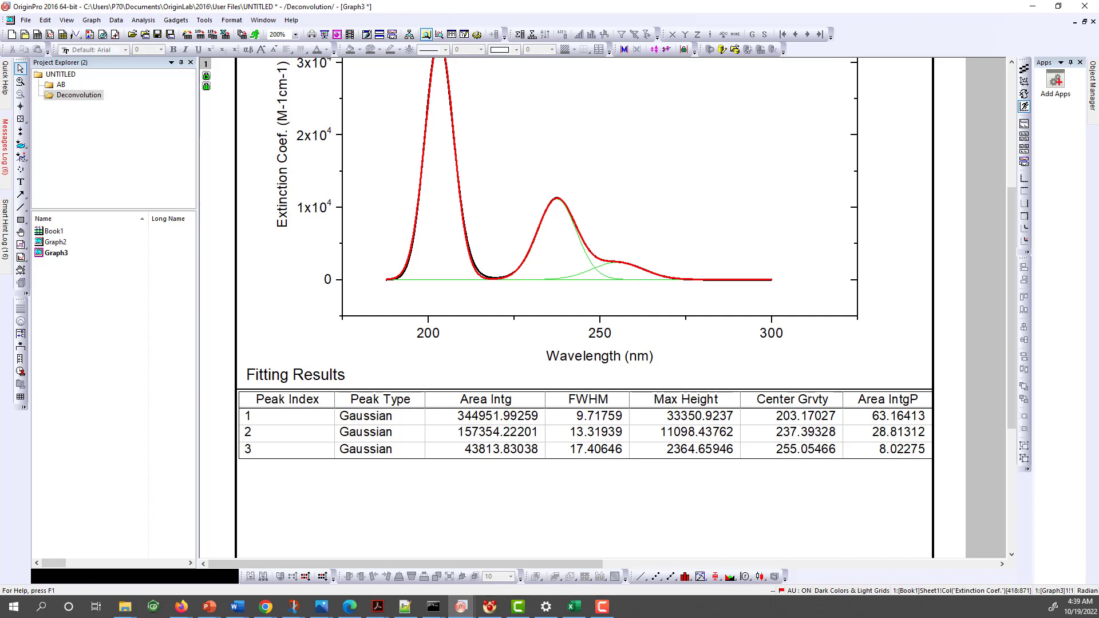
pyautogui.scroll(3, 532, 387)
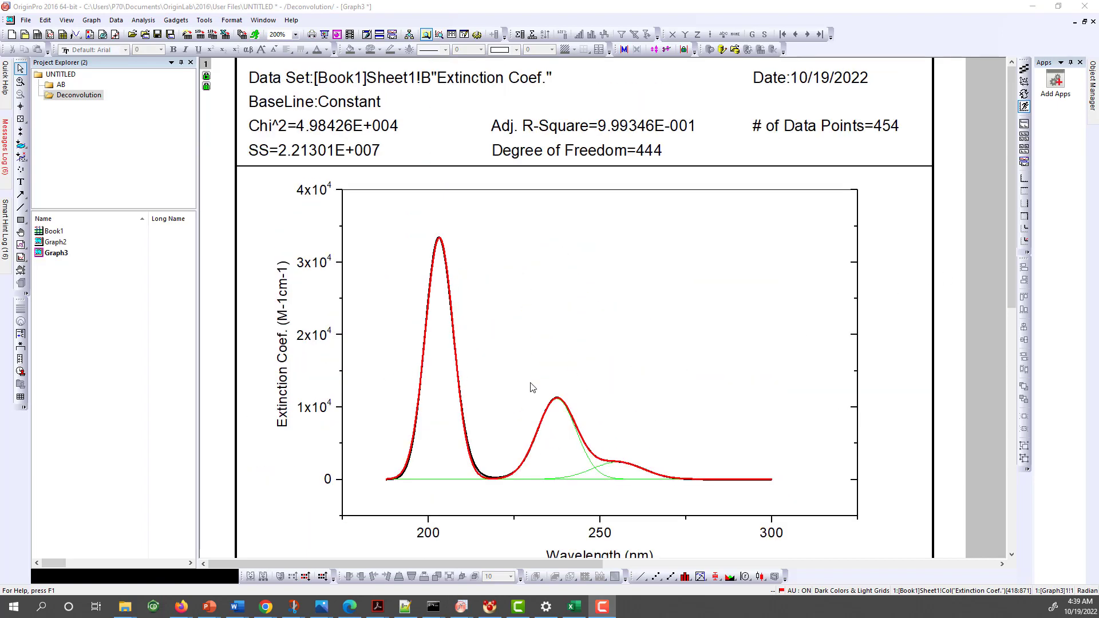
pyautogui.scroll(1, 532, 387)
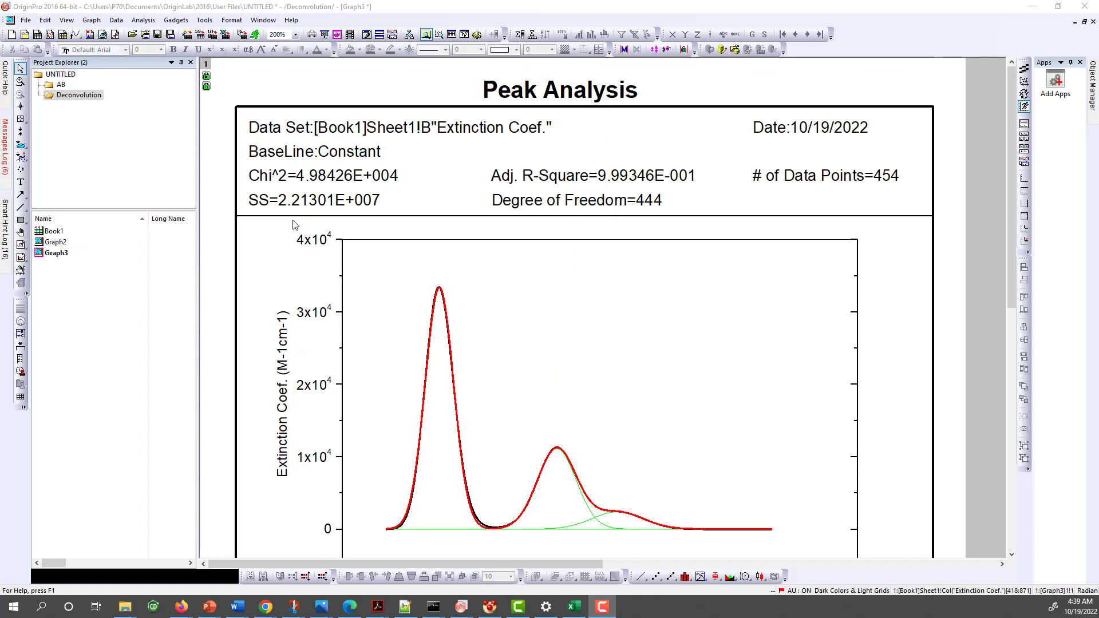
# Step: Return to Book1 and display Sheet1 with the wavelength and extinction coefficient data
pyautogui.doubleClick(50, 231)
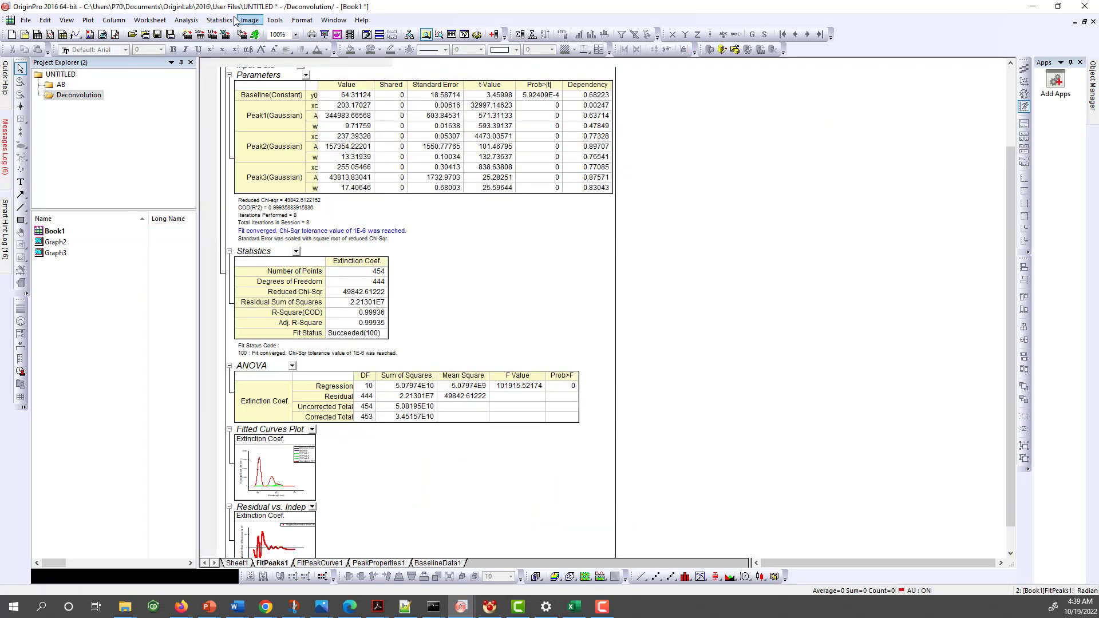
pyautogui.click(219, 20)
pyautogui.moveTo(224, 36)
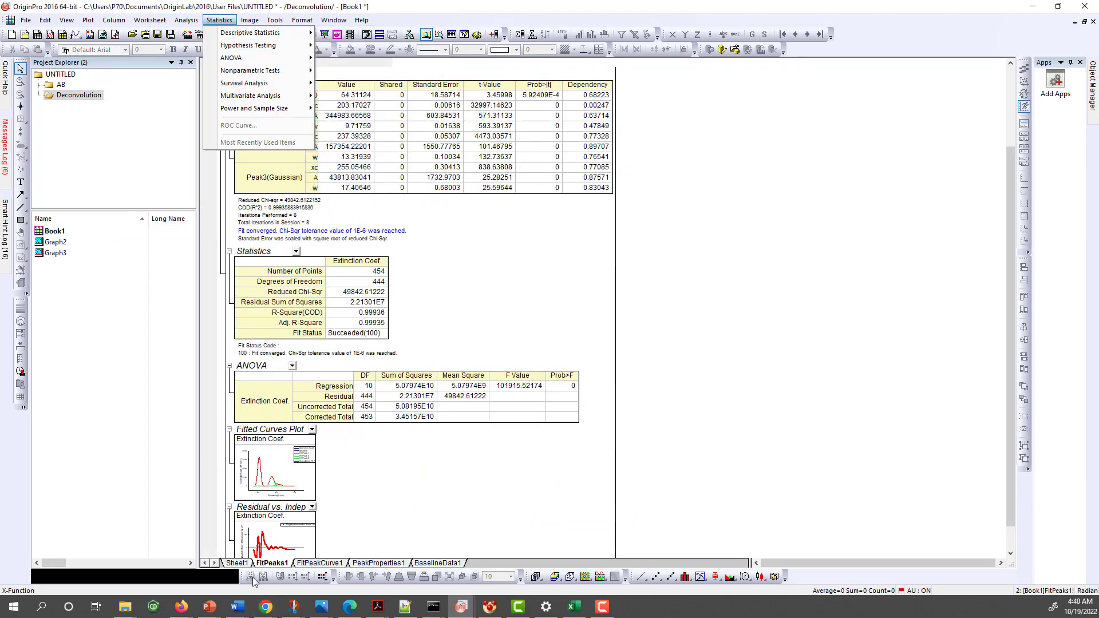
pyautogui.click(237, 563)
pyautogui.click(237, 562)
# Step: Look through the available descriptive, multivariate, power and sample size, and signal processing analyses for the worksheet data
pyautogui.click(219, 20)
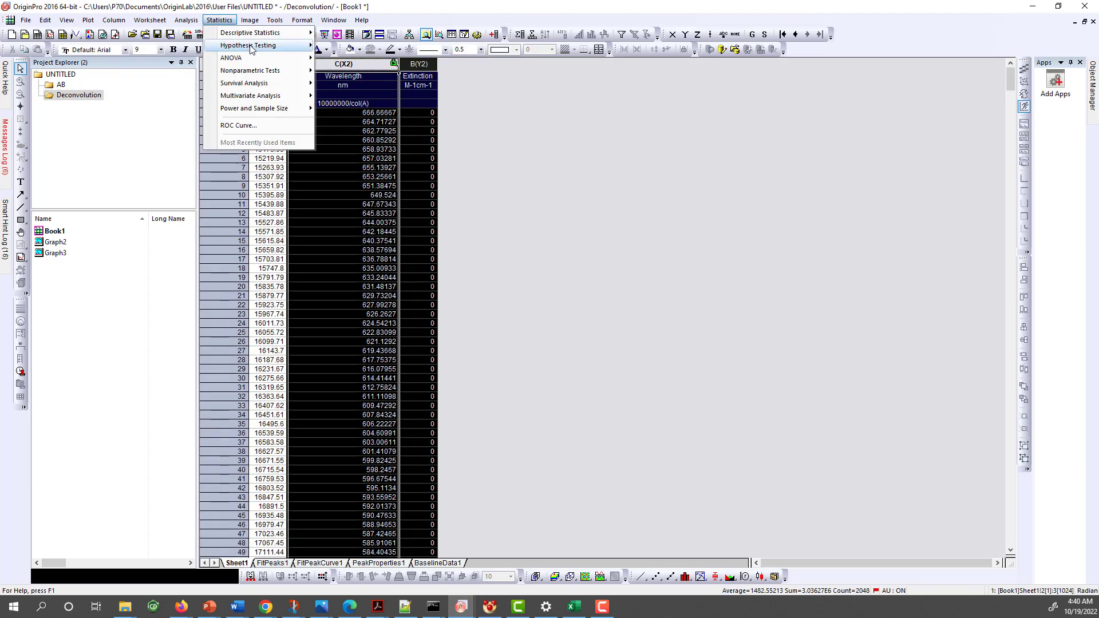
pyautogui.moveTo(308, 38)
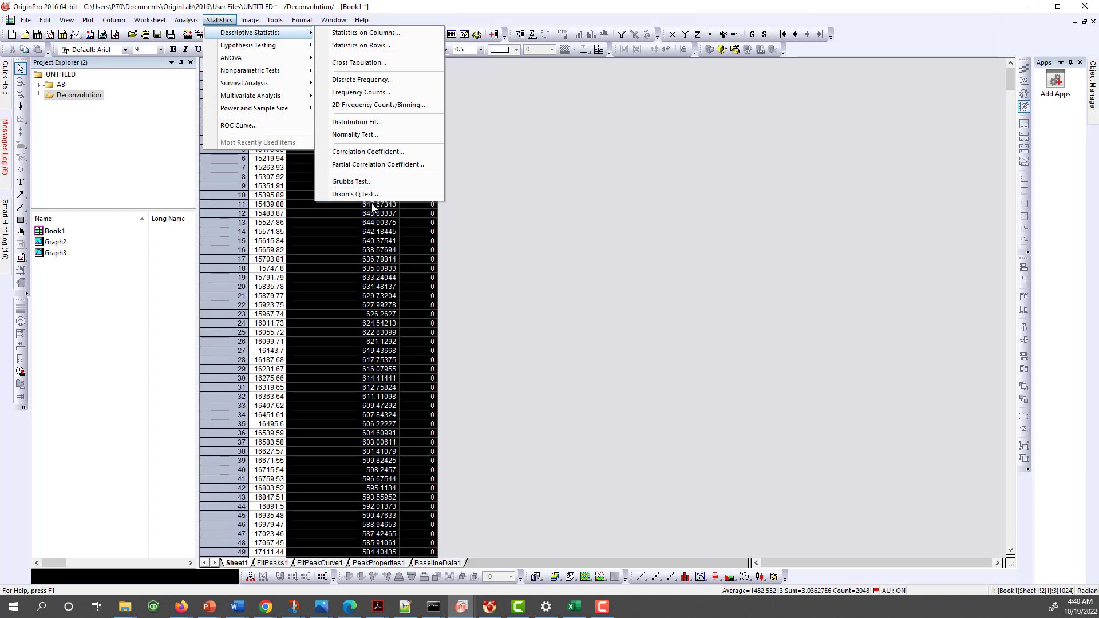
pyautogui.moveTo(267, 51)
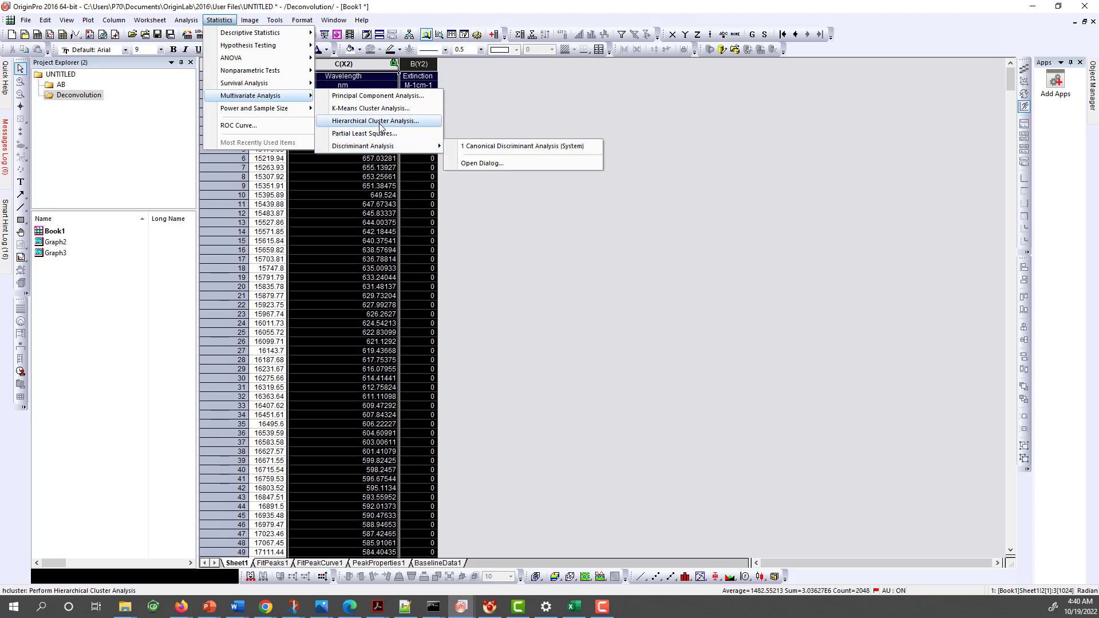
pyautogui.moveTo(274, 111)
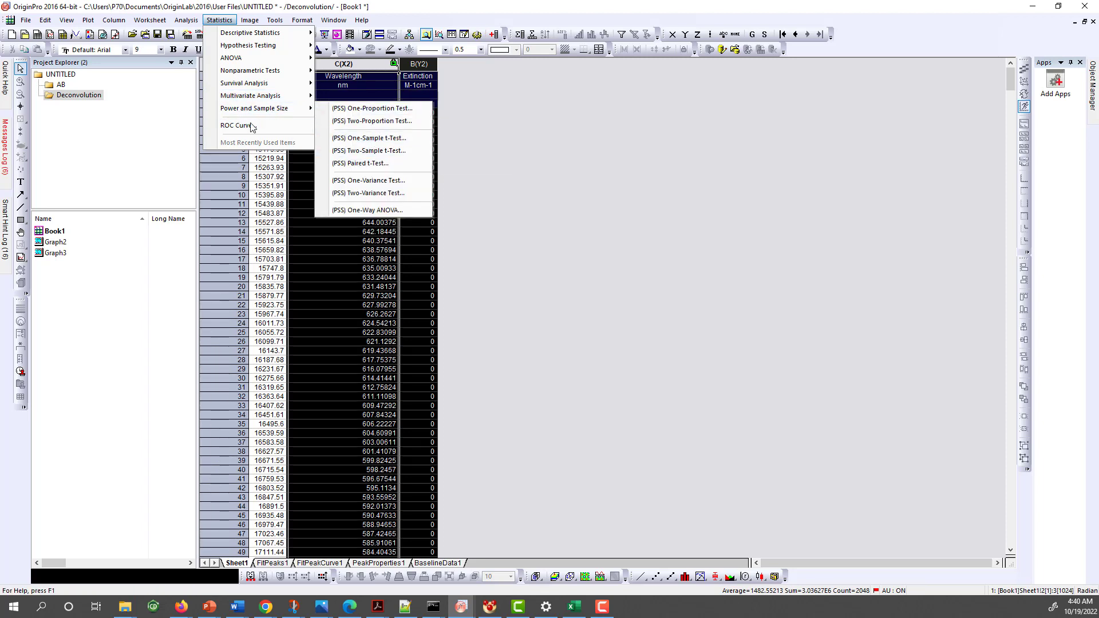
pyautogui.moveTo(186, 20)
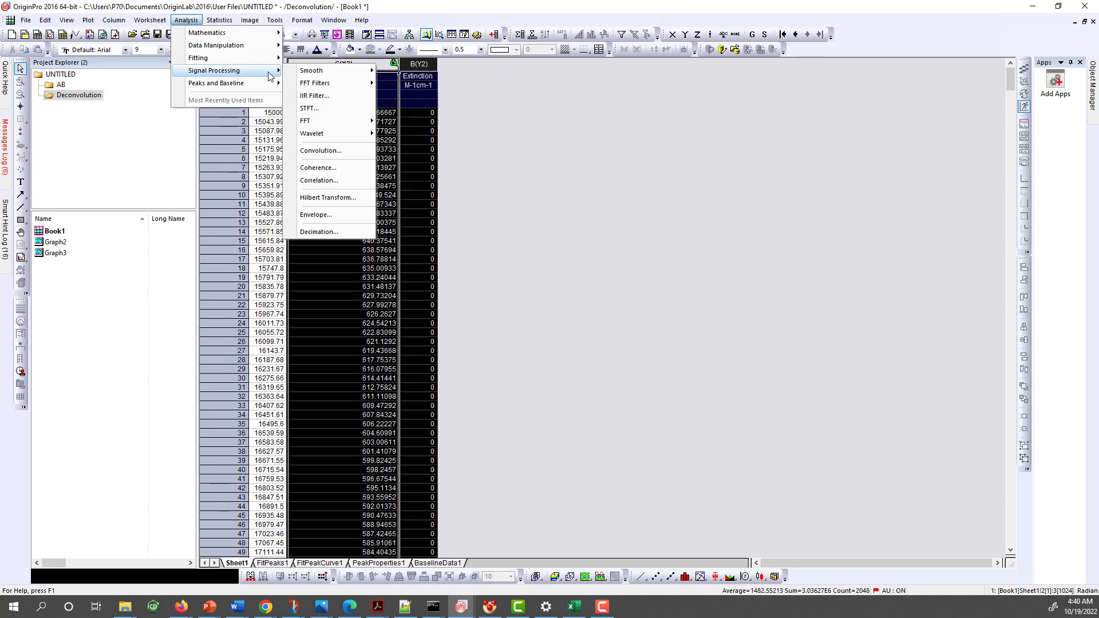
pyautogui.moveTo(341, 70)
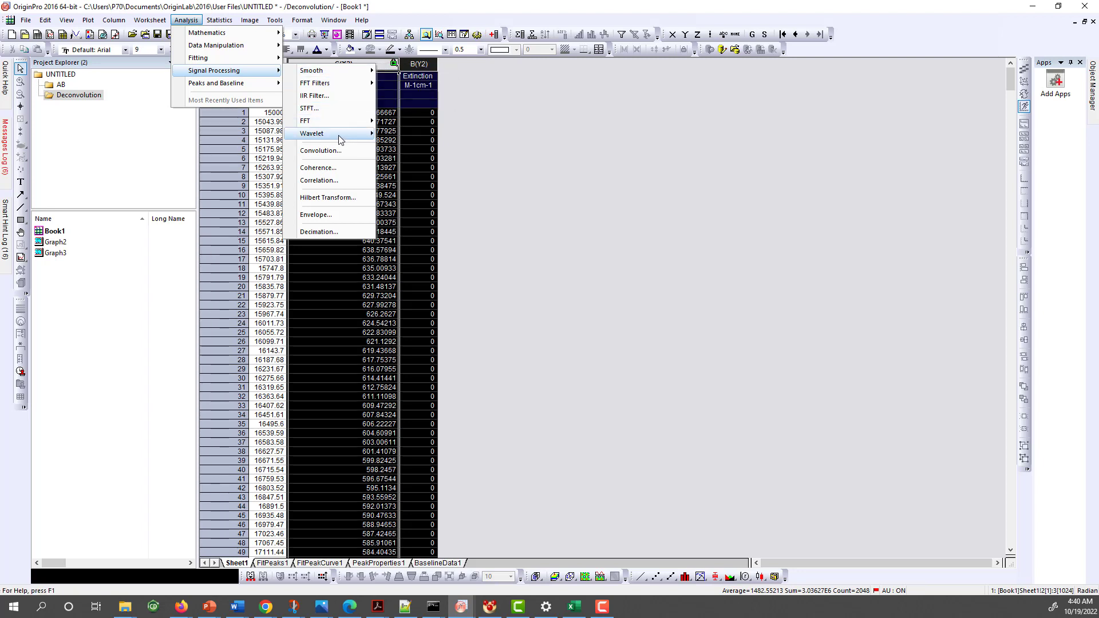
pyautogui.moveTo(339, 135)
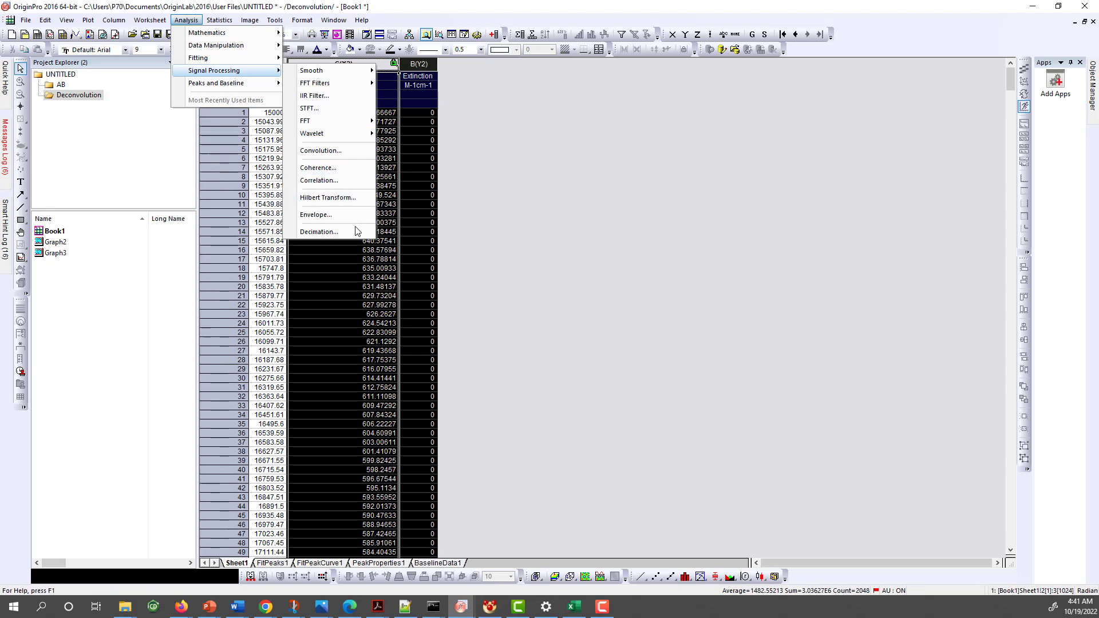
# Step: Look through the file exchange apps and the full set of tools, and briefly open the Python Console before closing it
pyautogui.click(155, 20)
pyautogui.click(274, 23)
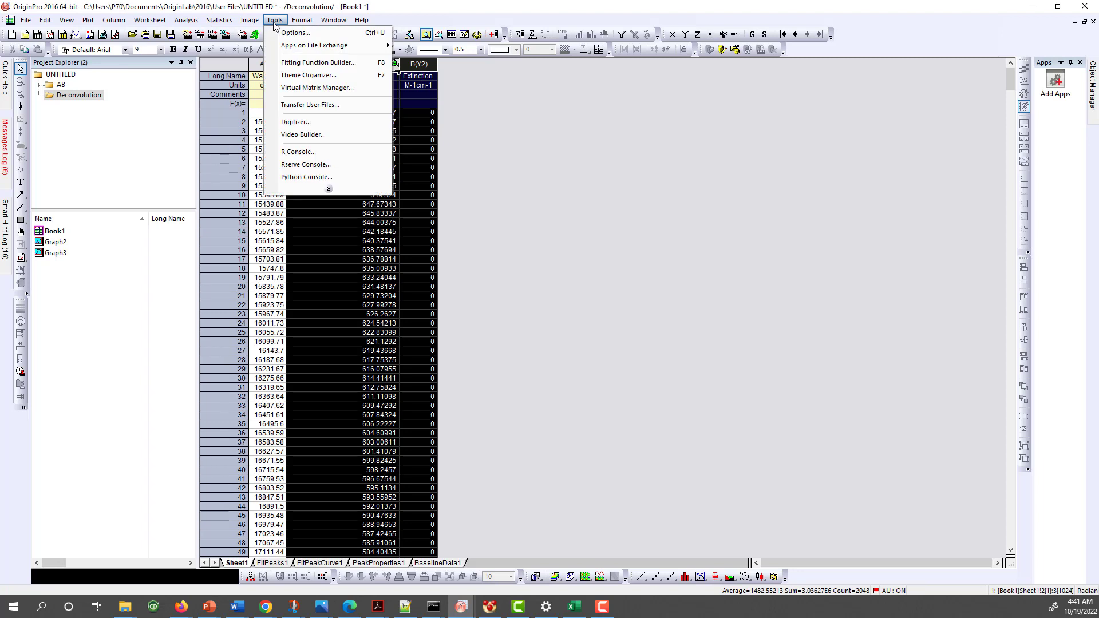
pyautogui.moveTo(302, 45)
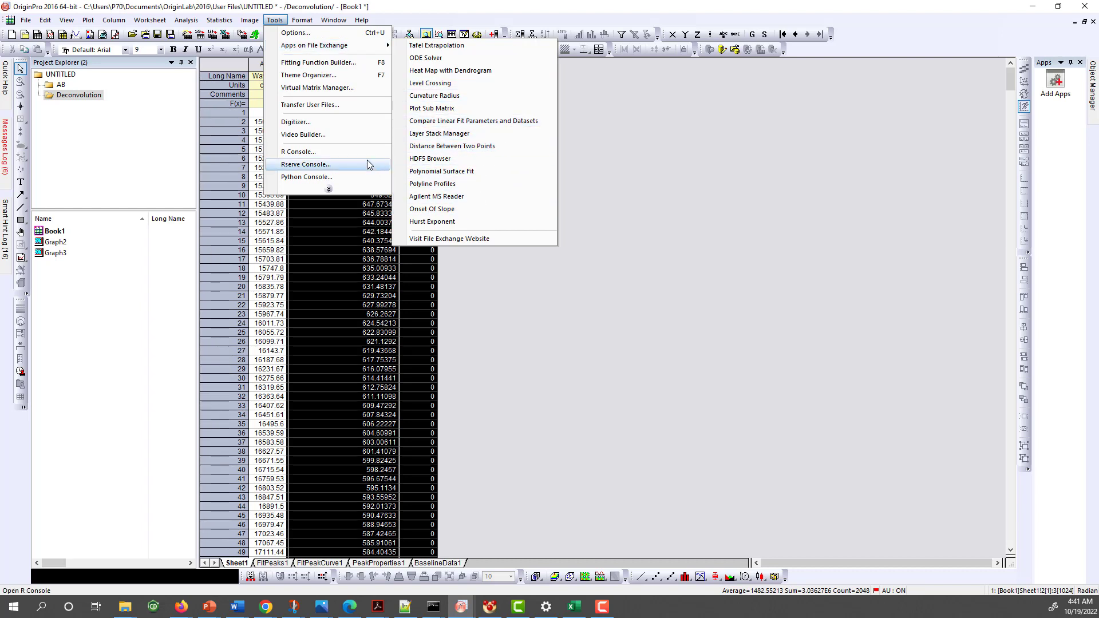
pyautogui.click(329, 189)
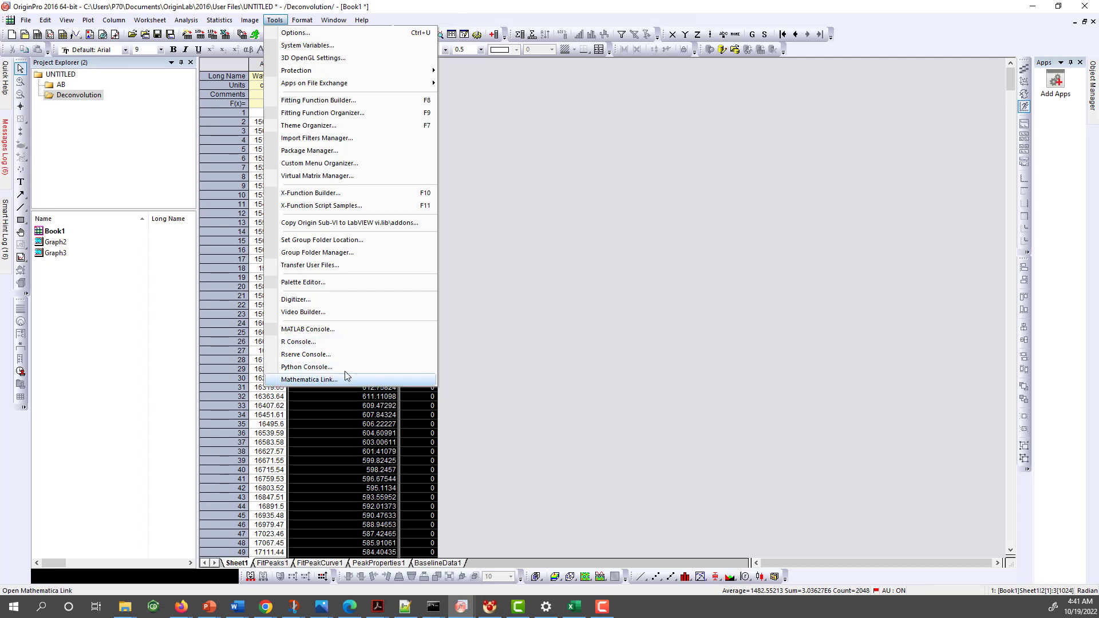
pyautogui.click(318, 367)
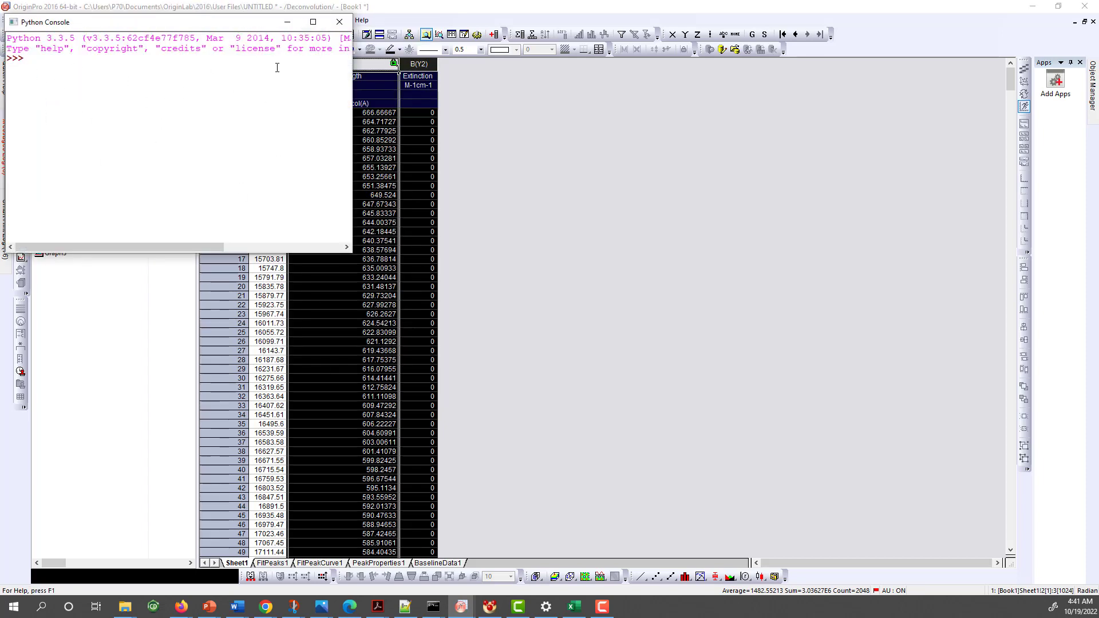
pyautogui.click(339, 25)
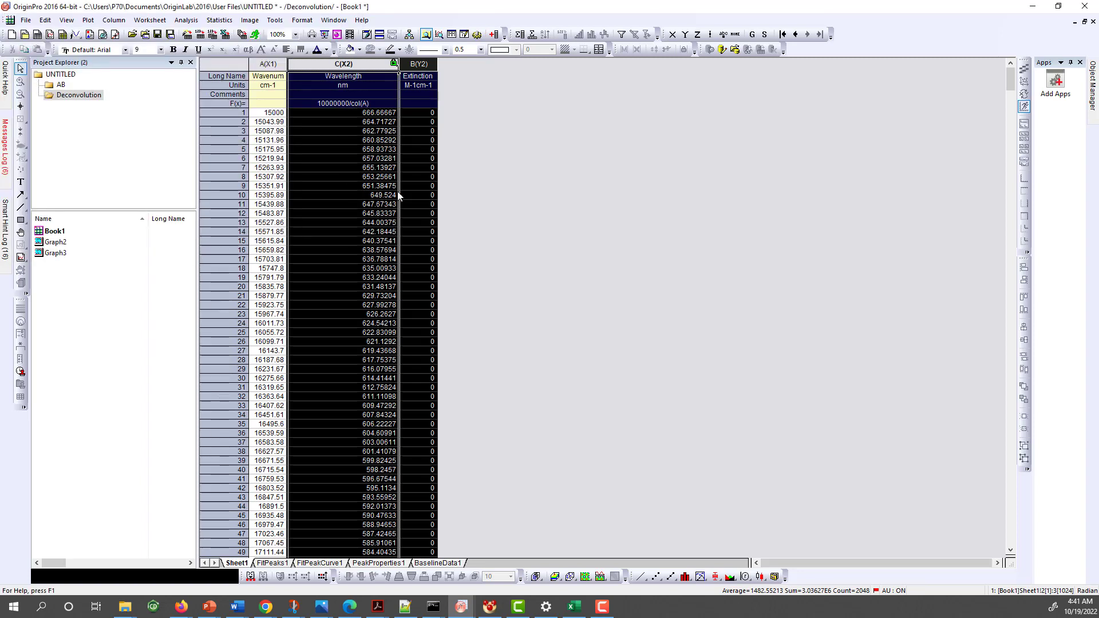